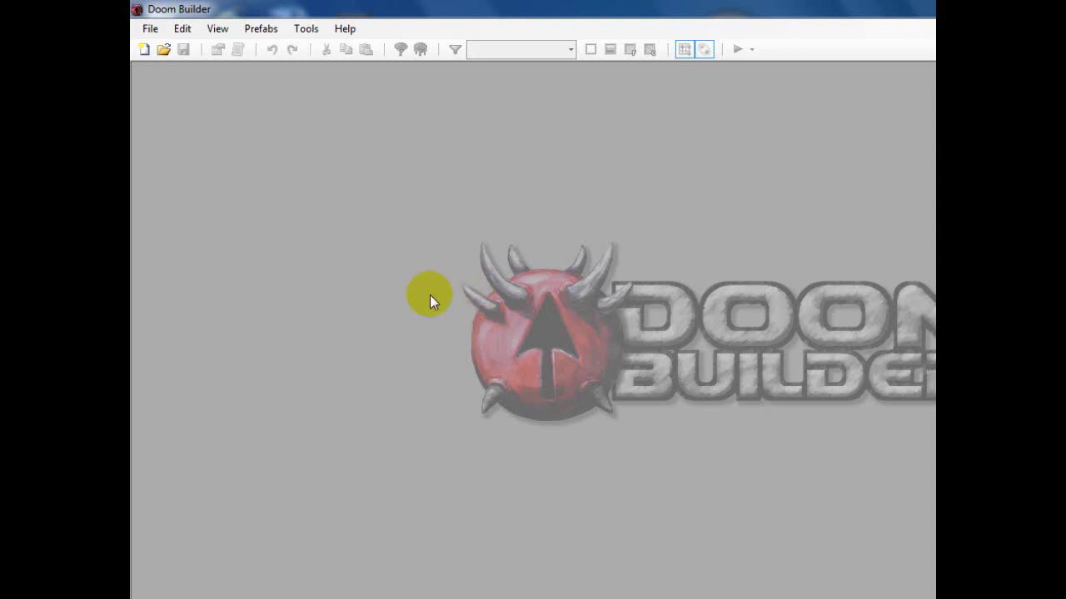
- Create a new map with the ZDoom (Doom in Hexen format) configuration and the level name MAP01
{"action": "left_click", "coordinate": [144, 49]}
{"action": "left_click", "coordinate": [720, 238]}
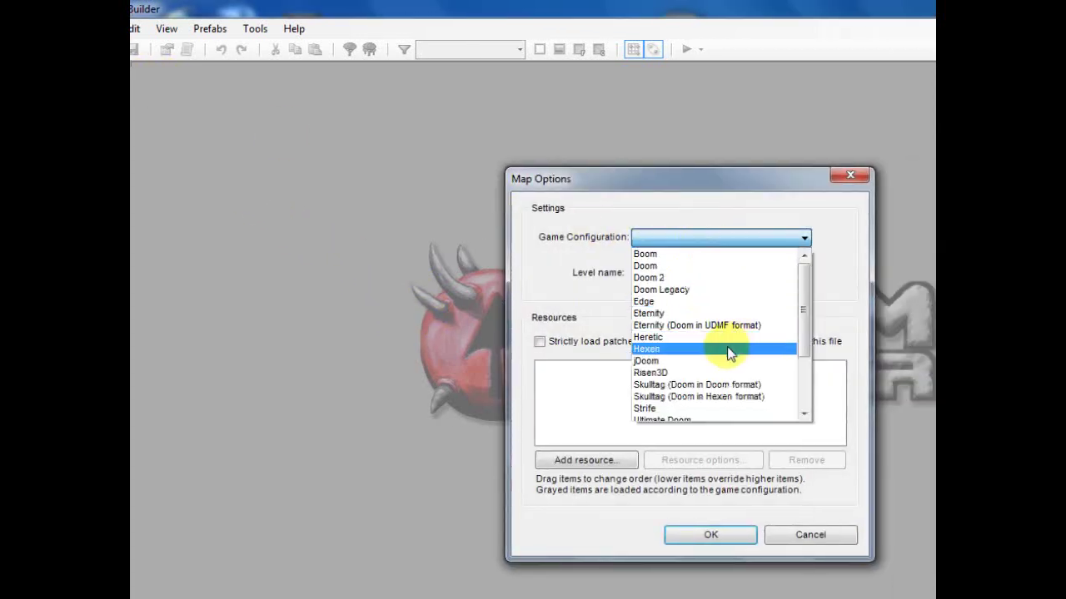
{"action": "scroll", "coordinate": [727, 350], "scroll_direction": "down", "scroll_amount": 3}
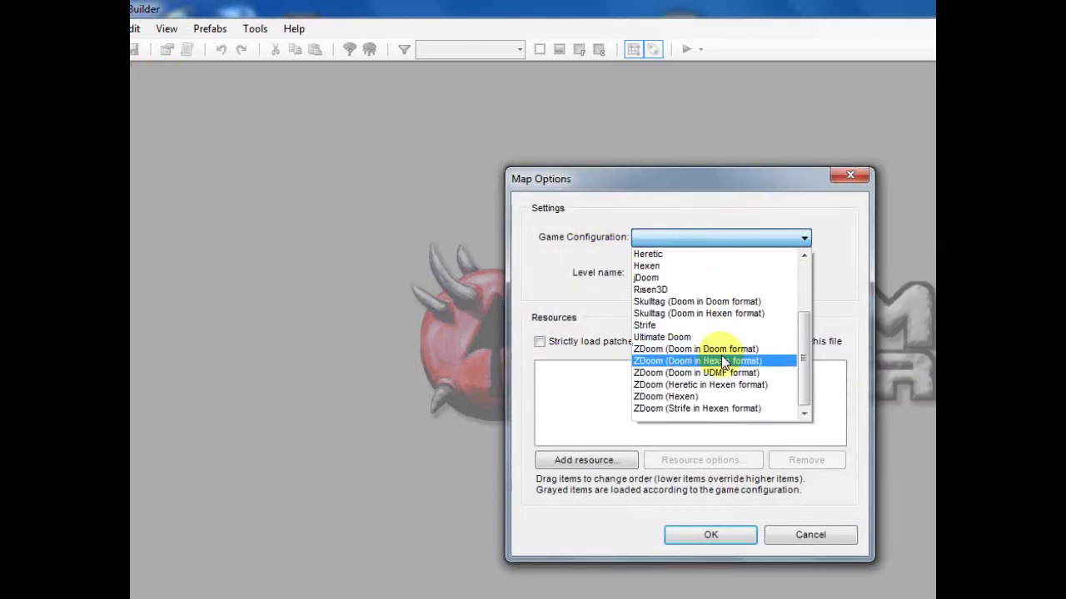
{"action": "left_click", "coordinate": [707, 361]}
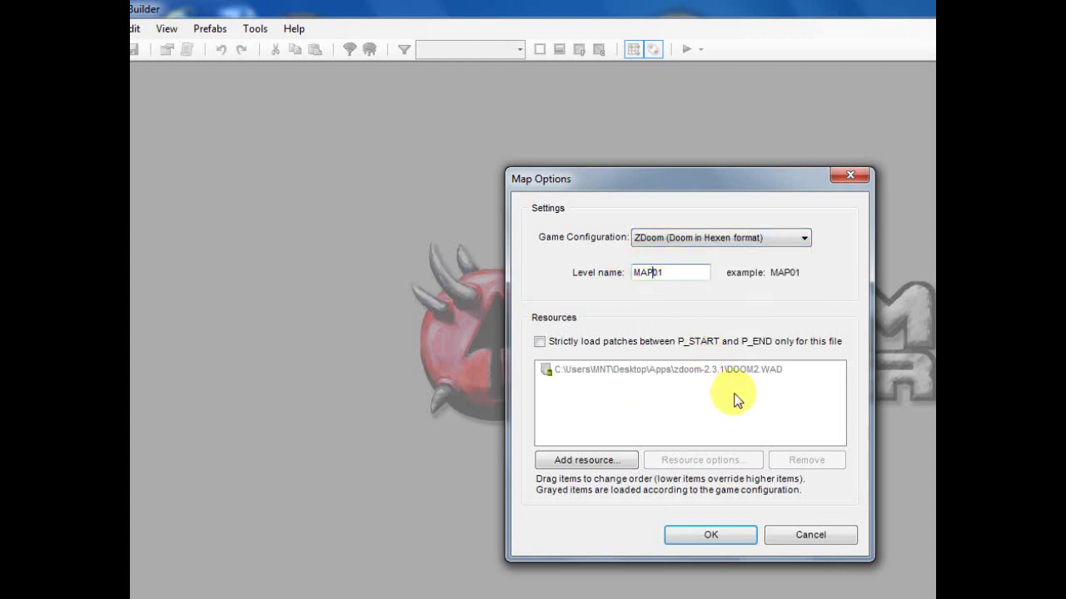
{"action": "left_click", "coordinate": [651, 272]}
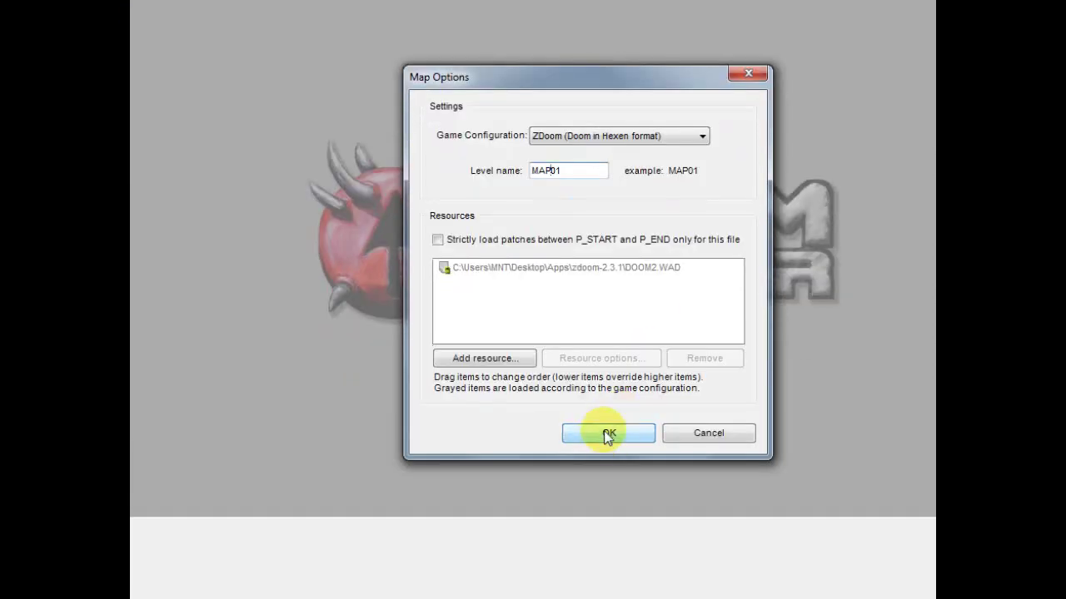
{"action": "left_click", "coordinate": [608, 434]}
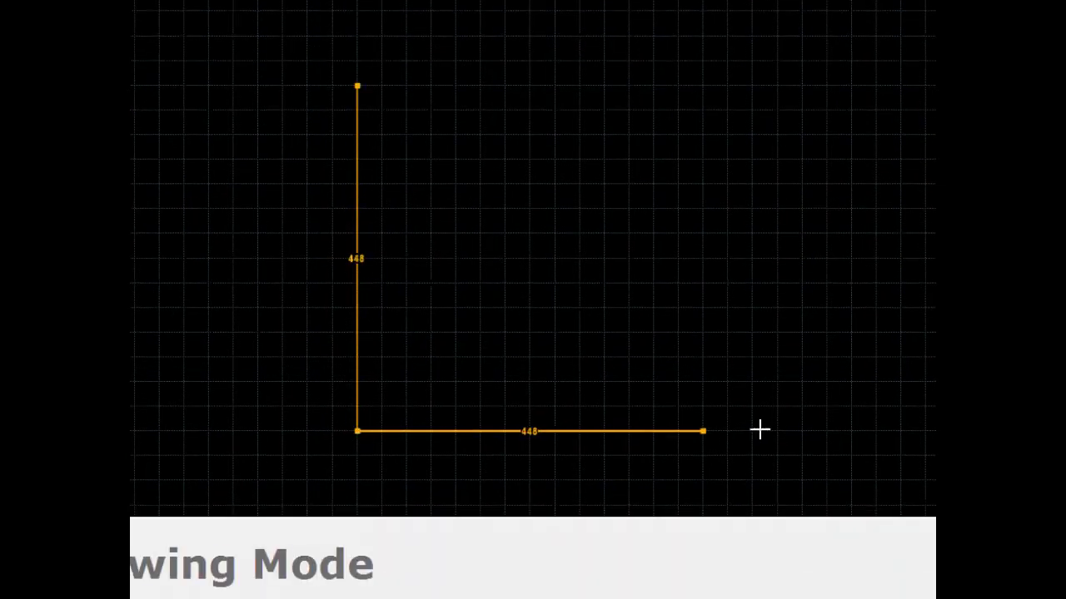
- Draw a closed rectangular room 576 units wide and 448 units deep
{"action": "left_click", "coordinate": [700, 86]}
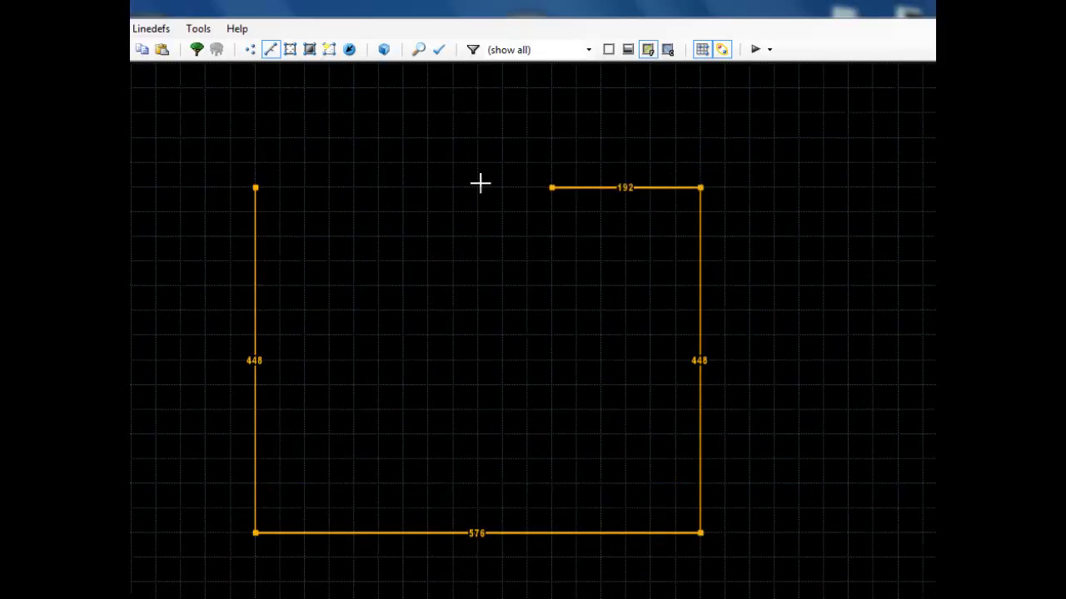
{"action": "left_click", "coordinate": [254, 85]}
{"action": "scroll", "coordinate": [499, 290], "scroll_direction": "up", "scroll_amount": 1}
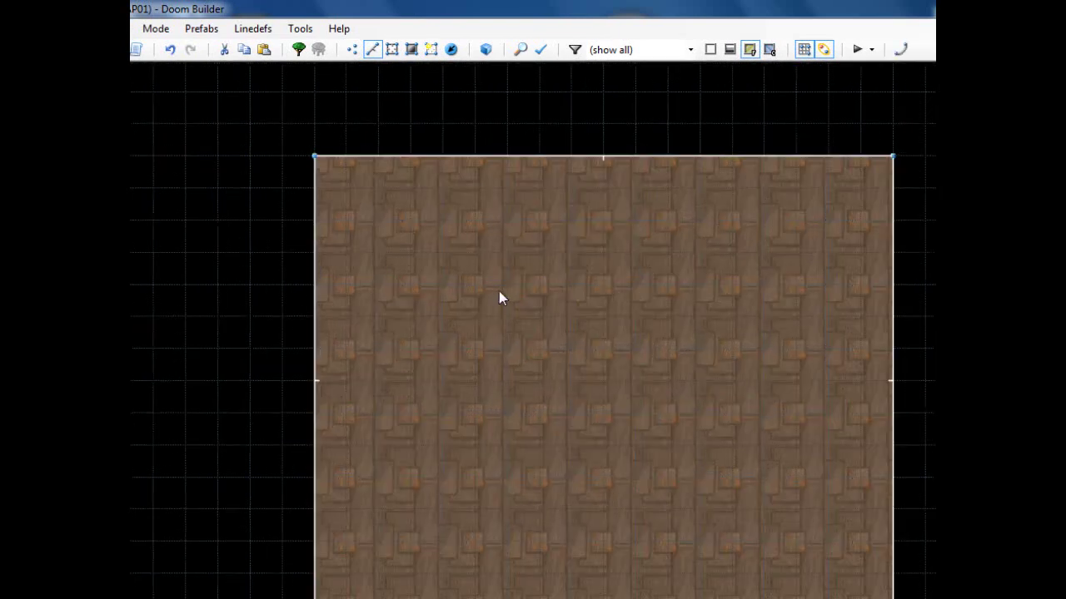
- Divide the room into three strips with two full-width horizontal lines 224 units apart
{"action": "left_click", "coordinate": [507, 287]}
{"action": "left_click", "coordinate": [314, 284]}
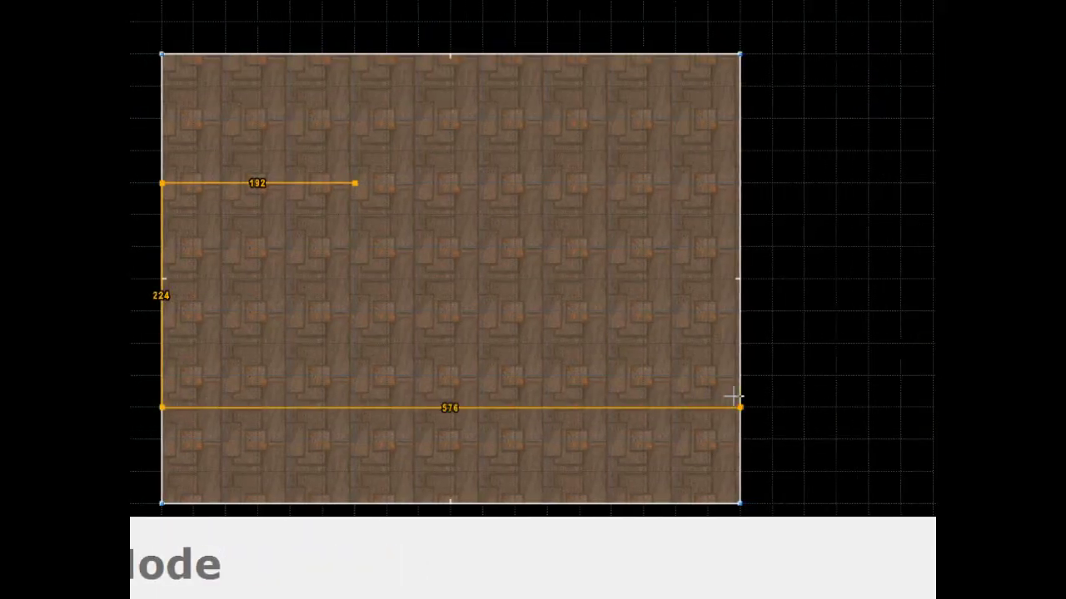
{"action": "left_click", "coordinate": [306, 182]}
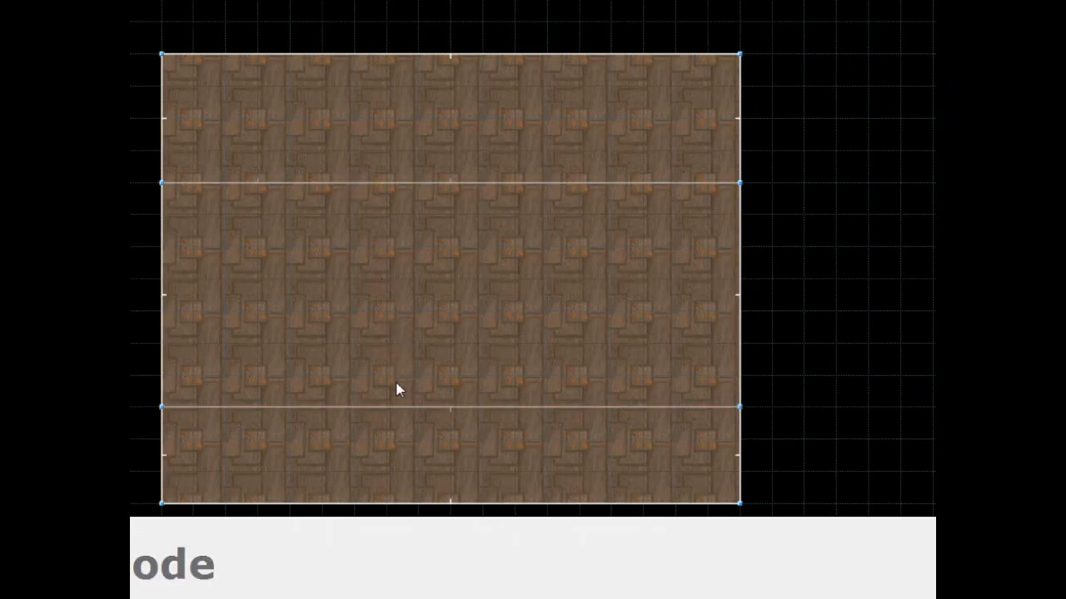
- Move the lower dividing line up one grid square, and the room's top edge and upper dividing line up two grid squares
{"action": "key", "text": "l"}
{"action": "right_click_drag", "start_coordinate": [388, 408], "coordinate": [391, 374]}
{"action": "key", "text": "Up"}
{"action": "right_click_drag", "start_coordinate": [457, 112], "coordinate": [457, 56]}
{"action": "right_click_drag", "start_coordinate": [458, 263], "coordinate": [458, 203]}
- Place a Player 1 start near the middle of the room's bottom wall, facing north into the room
{"action": "scroll", "coordinate": [458, 304], "scroll_direction": "down", "scroll_amount": 3}
{"action": "scroll", "coordinate": [455, 374], "scroll_direction": "up", "scroll_amount": 2}
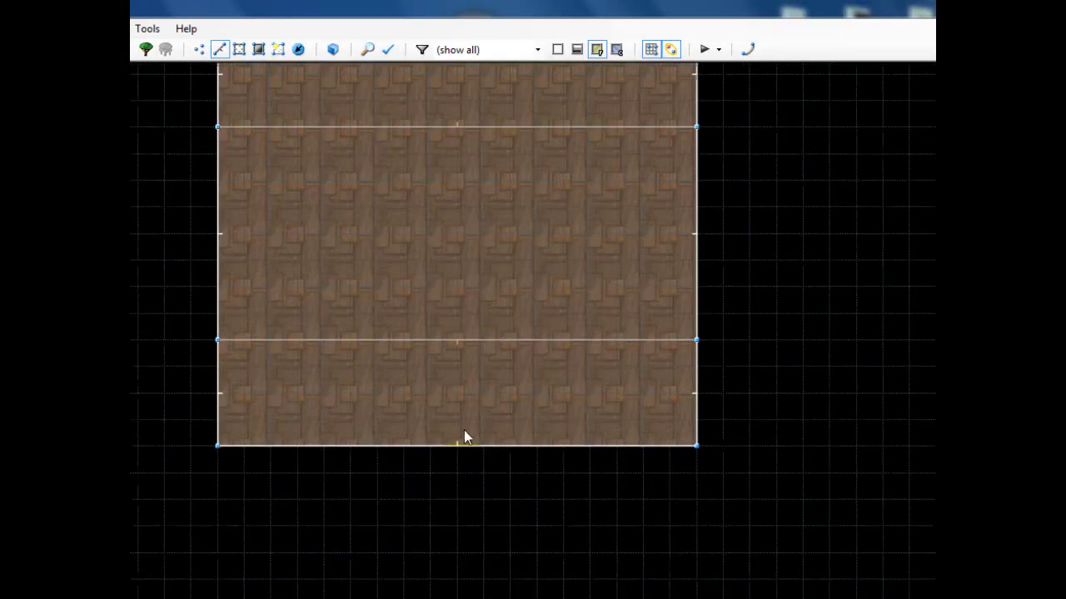
{"action": "key", "text": "t"}
{"action": "right_click", "coordinate": [458, 419]}
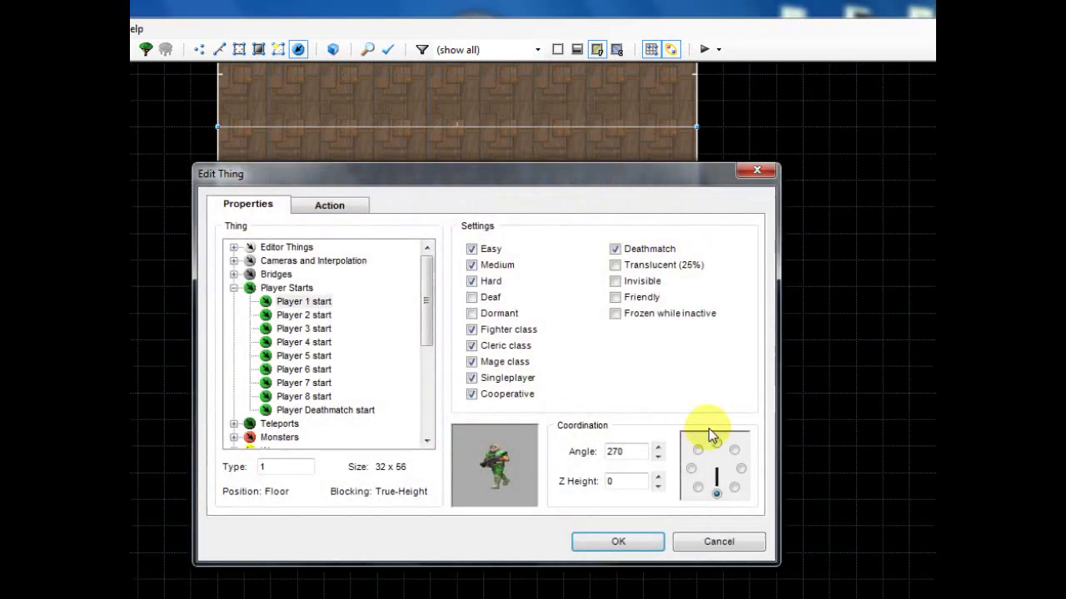
{"action": "left_click", "coordinate": [714, 435]}
{"action": "left_click", "coordinate": [633, 440]}
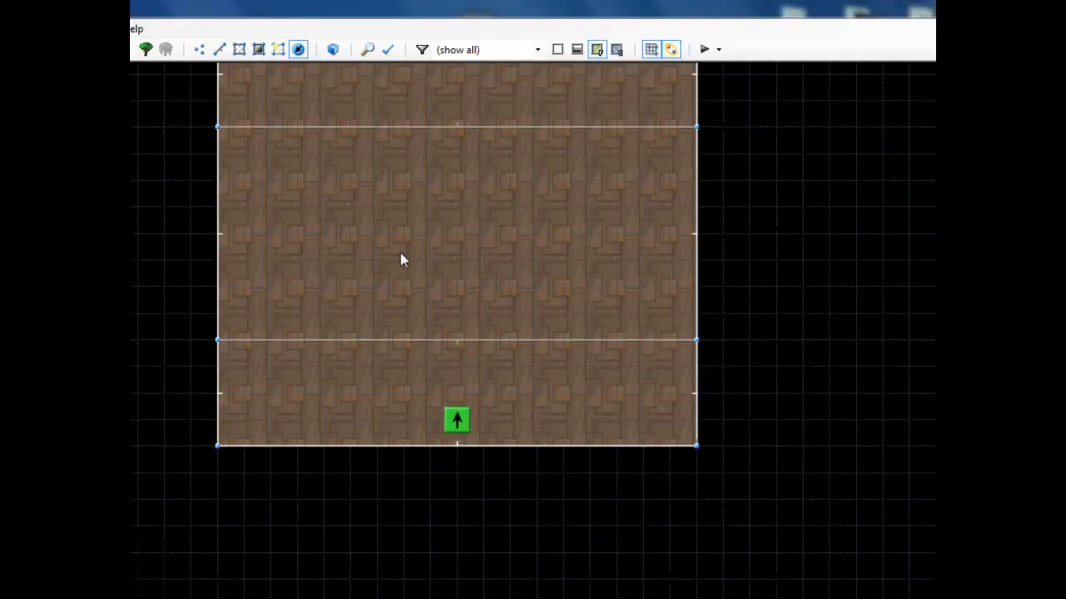
- Lower the floor of the room's middle strip in Visual Mode to form a pit between two ledges
{"action": "left_click", "coordinate": [434, 49]}
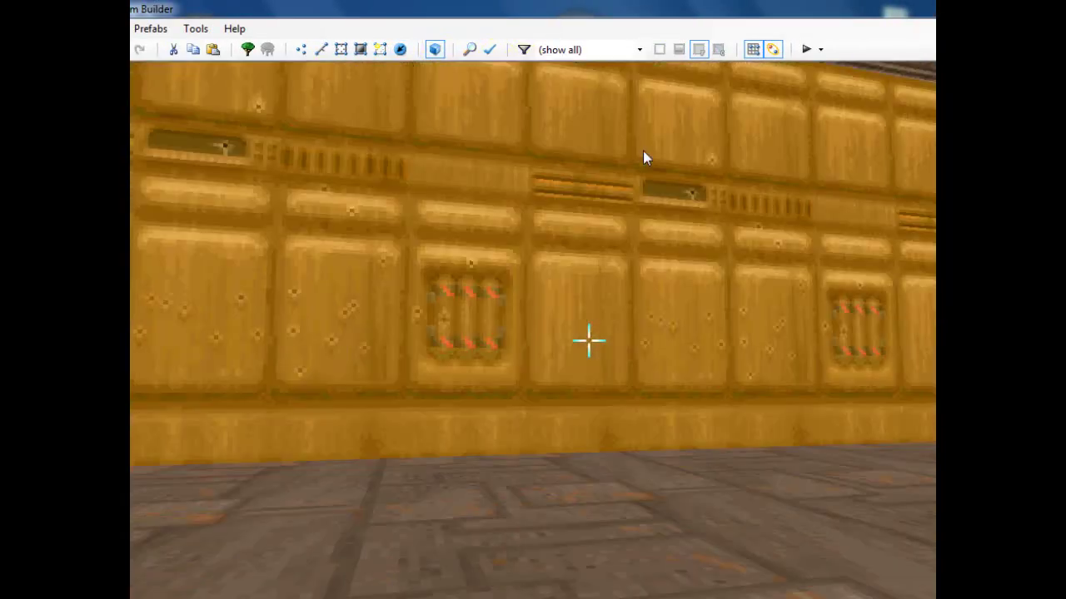
{"action": "scroll", "coordinate": [920, 446], "scroll_direction": "down", "scroll_amount": 12}
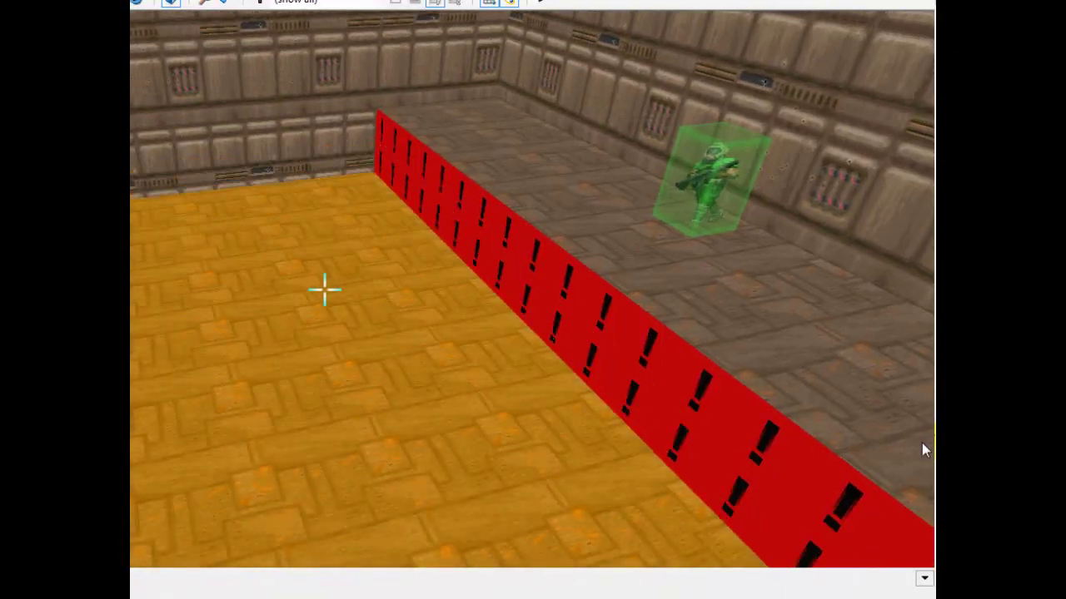
{"action": "key", "text": "e"}
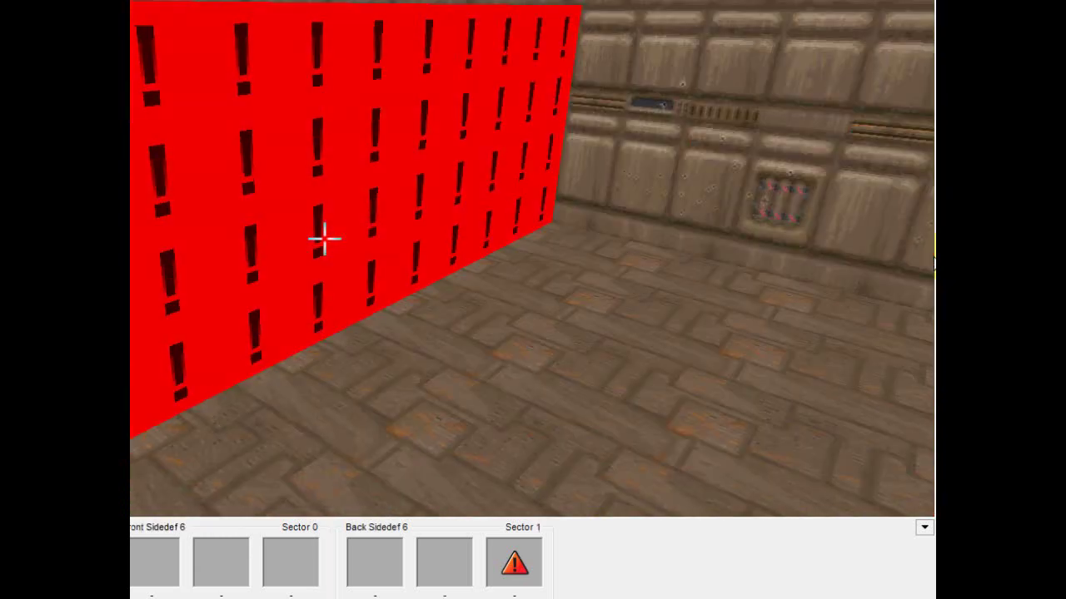
- Apply the STARTAN2 texture to the untextured pit walls below the ledges
{"action": "middle_click", "coordinate": [325, 239]}
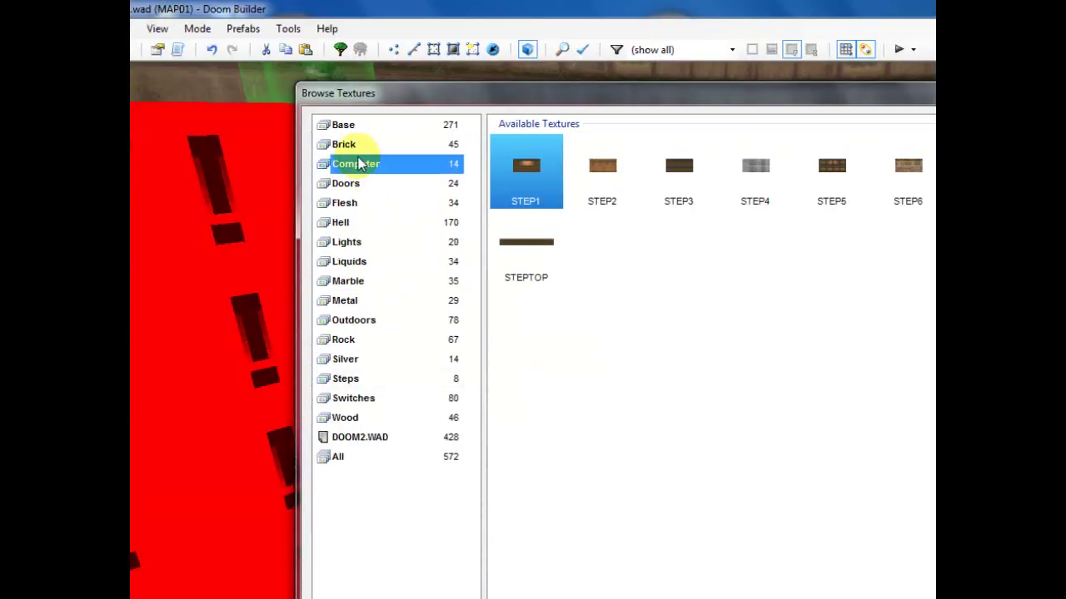
{"action": "left_click", "coordinate": [340, 125]}
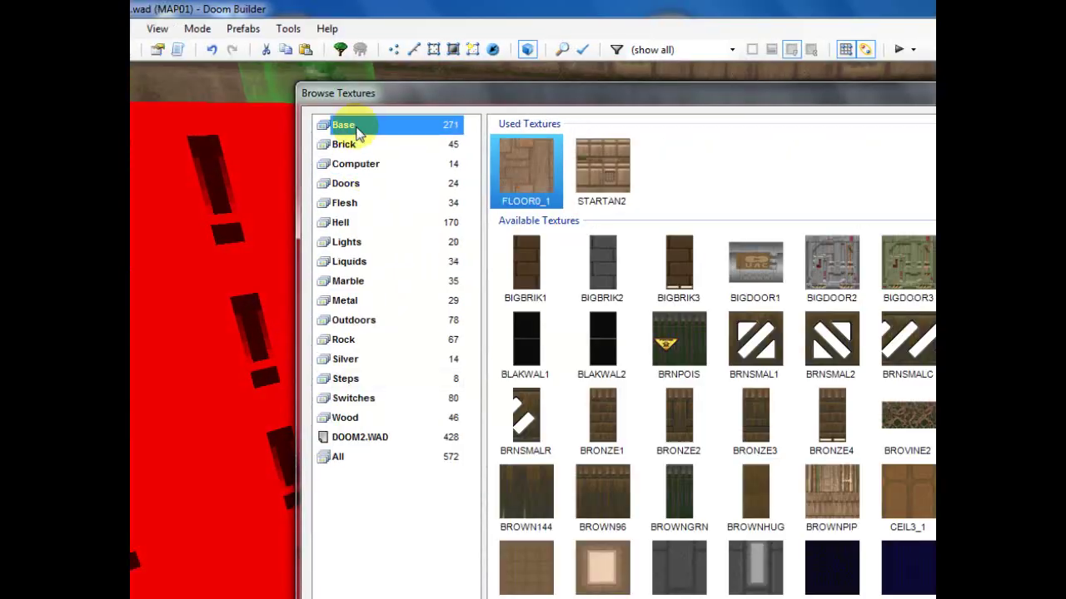
{"action": "double_click", "coordinate": [328, 179]}
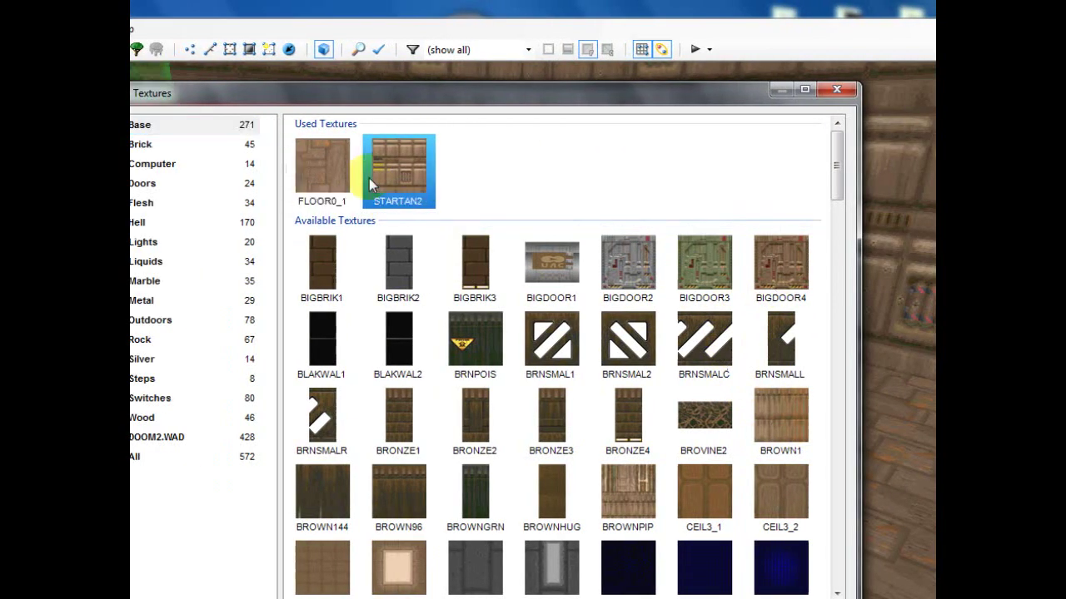
{"action": "key", "text": "d"}
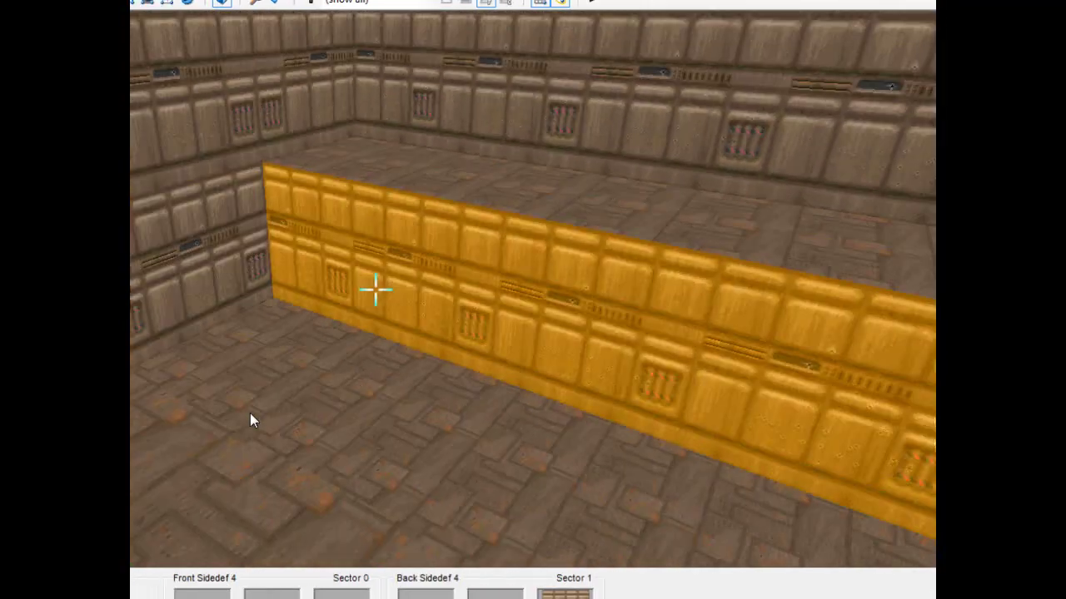
{"action": "key", "text": "e"}
{"action": "key", "text": "f"}
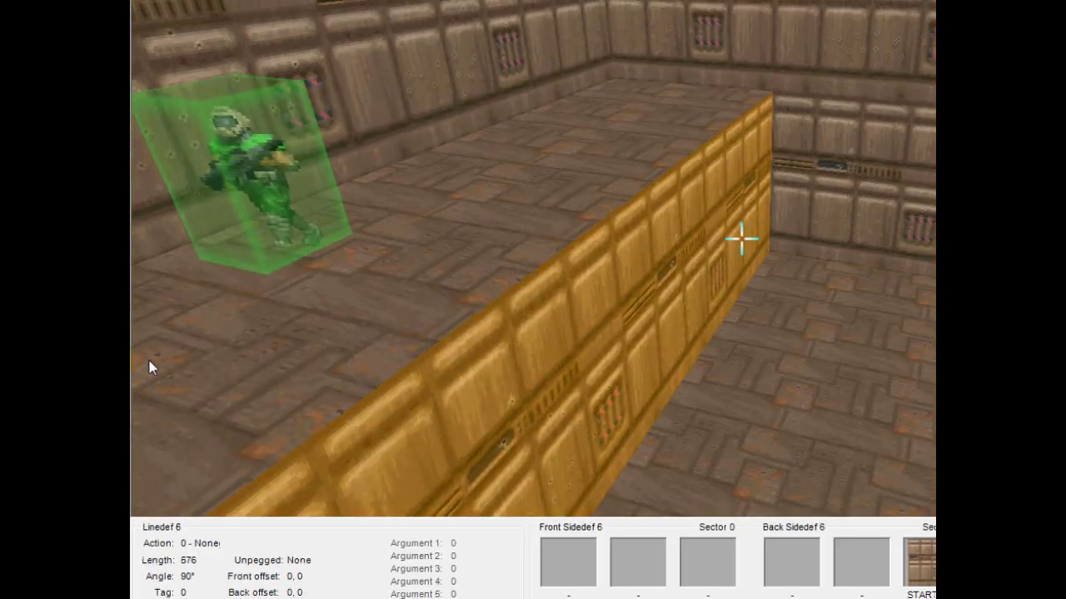
- Draw a rectangular sector 128 units wide and 192 units deep in the pit's lower-left corner, against the outer wall
{"action": "key", "text": "w"}
{"action": "scroll", "coordinate": [558, 241], "scroll_direction": "up", "scroll_amount": 1}
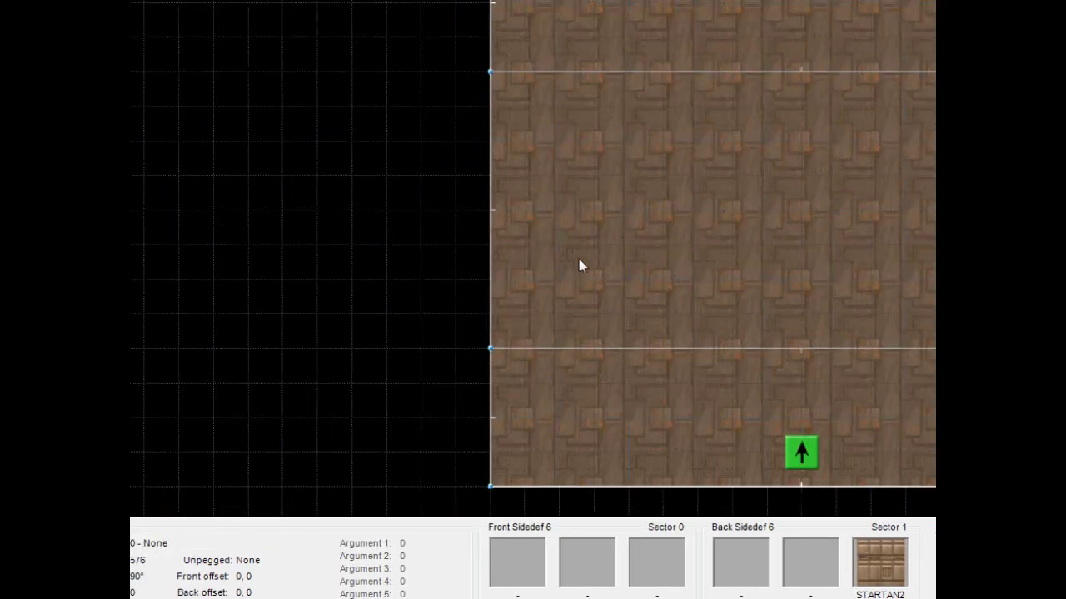
{"action": "scroll", "coordinate": [585, 270], "scroll_direction": "up", "scroll_amount": 1}
{"action": "key", "text": "t"}
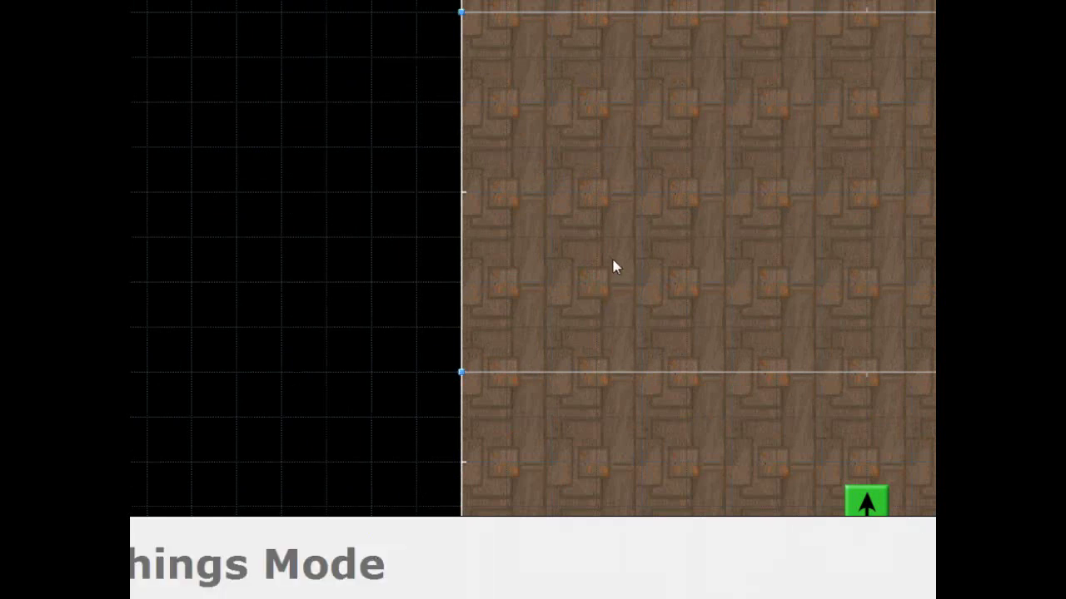
{"action": "key", "text": "l"}
{"action": "key", "text": "d"}
{"action": "left_click", "coordinate": [639, 150]}
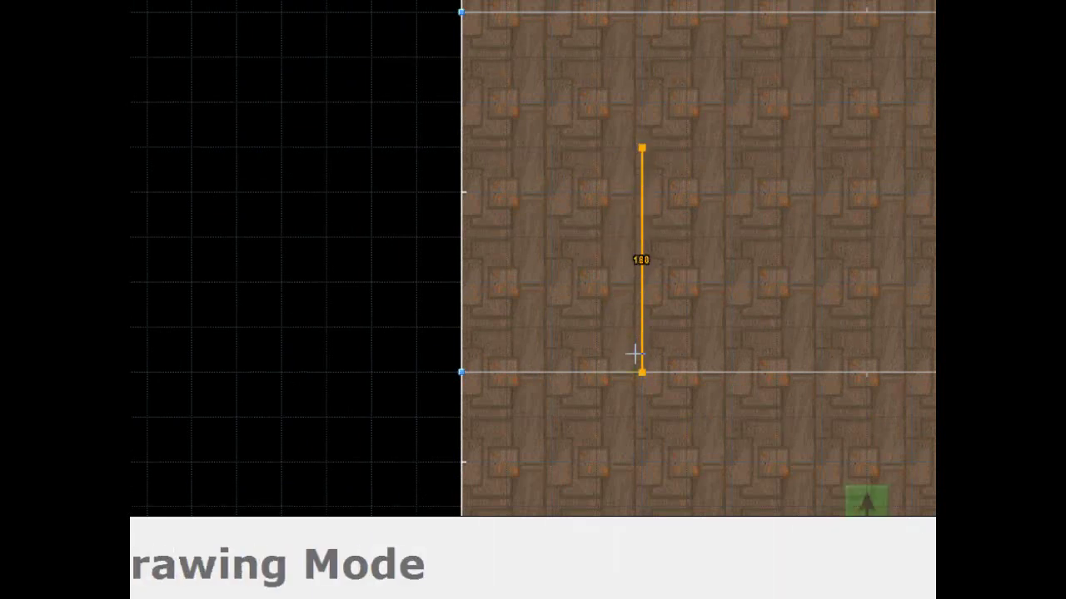
{"action": "left_click", "coordinate": [471, 363]}
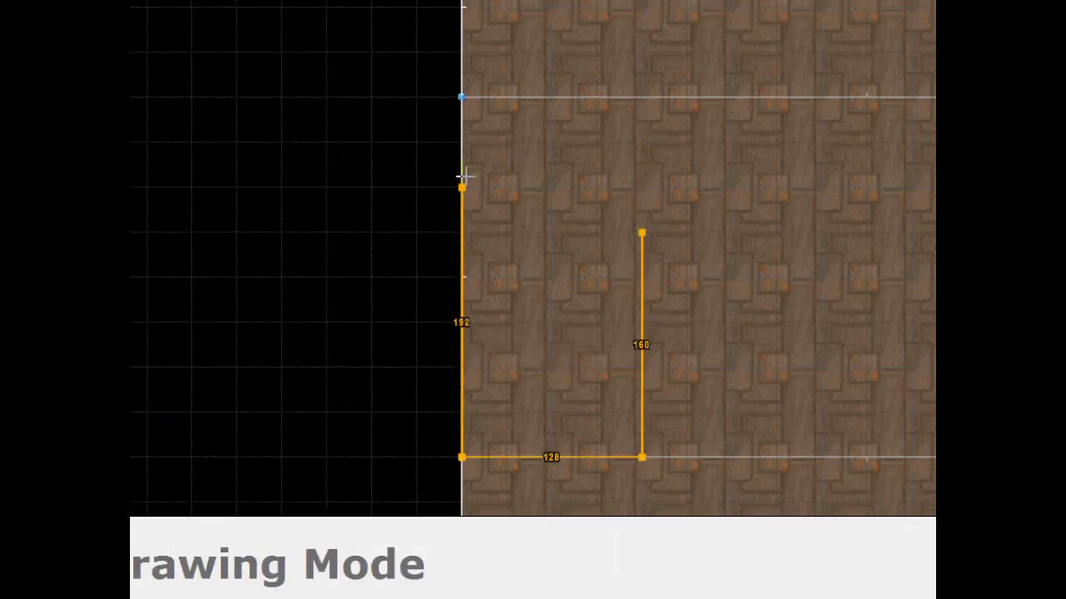
{"action": "left_click", "coordinate": [630, 217]}
{"action": "key", "text": "v"}
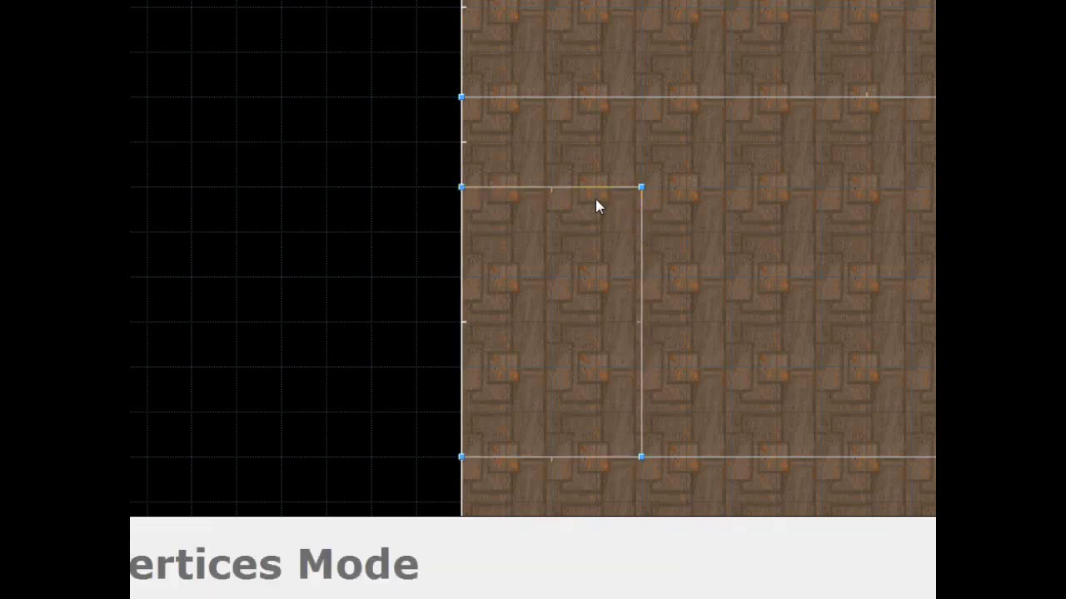
- Extend the new rectangular sector by moving its upper line one grid square toward the opposite ledge
{"action": "key", "text": "l"}
{"action": "mouse_move", "coordinate": [582, 191]}
{"action": "left_mouse_down"}
{"action": "mouse_move", "coordinate": [583, 178]}
{"action": "mouse_move", "coordinate": [599, 183]}
{"action": "left_mouse_up"}
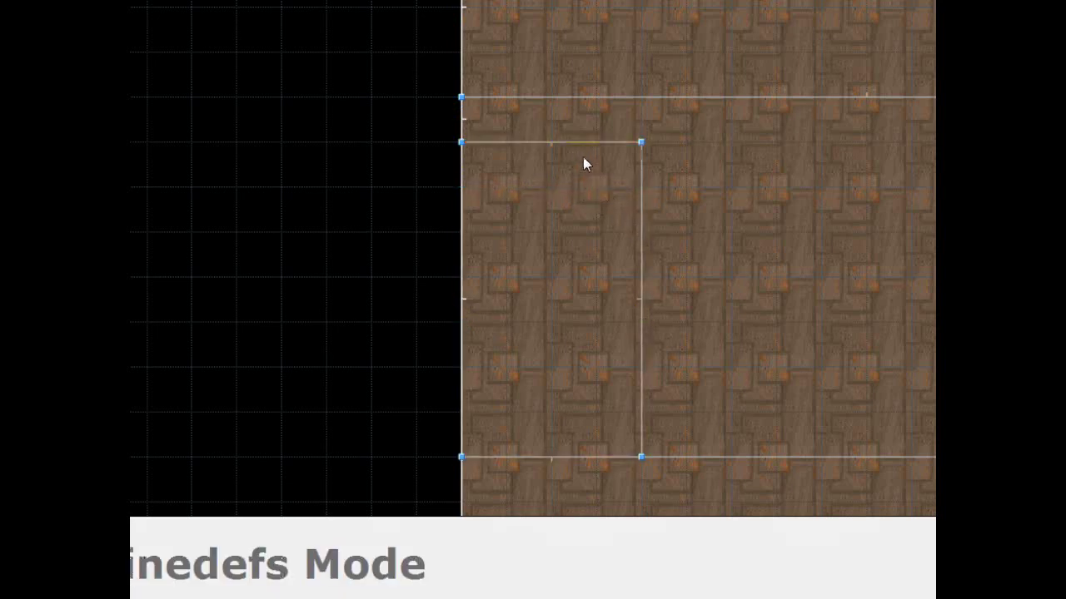
{"action": "scroll", "coordinate": [548, 192], "scroll_direction": "up", "scroll_amount": 3}
{"action": "scroll", "coordinate": [547, 195], "scroll_direction": "up", "scroll_amount": 3}
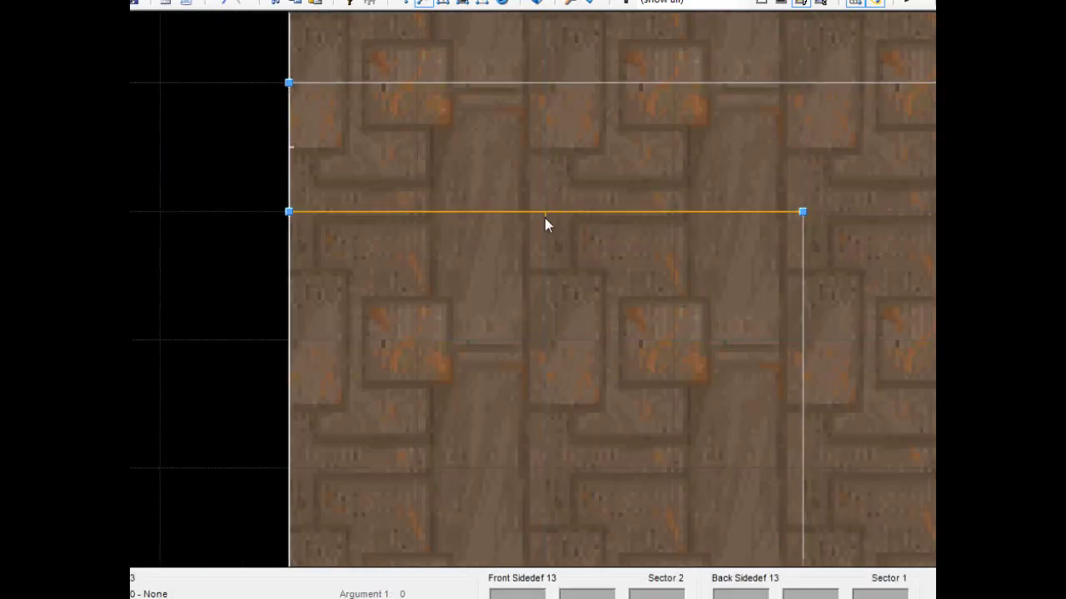
{"action": "scroll", "coordinate": [533, 181], "scroll_direction": "down", "scroll_amount": 5}
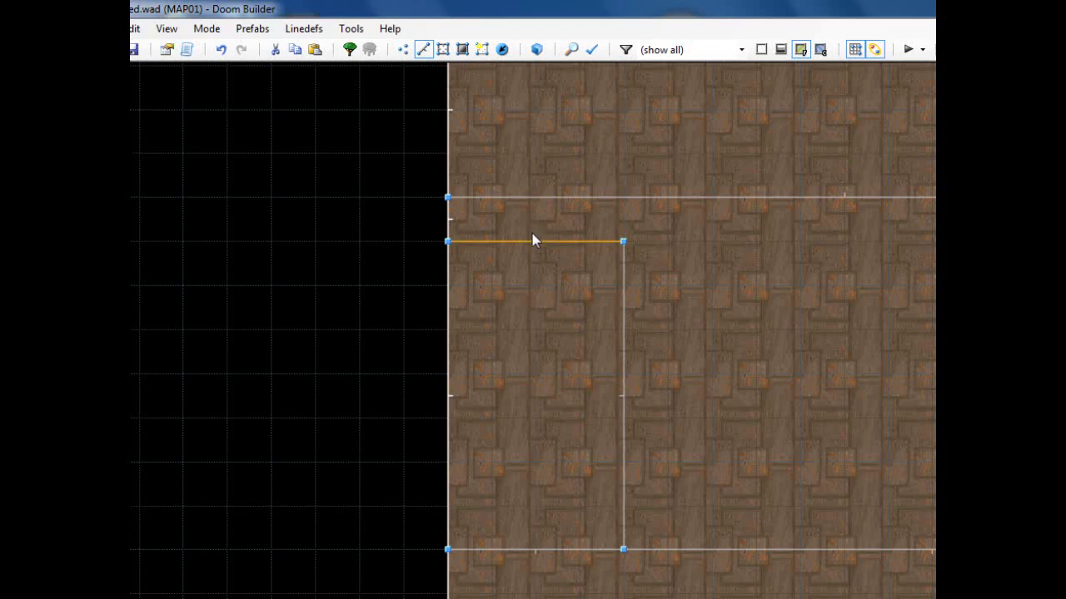
- Raise the new sector's floor in Visual Mode until it is level with the ledge holding the player start
{"action": "left_click", "coordinate": [537, 50]}
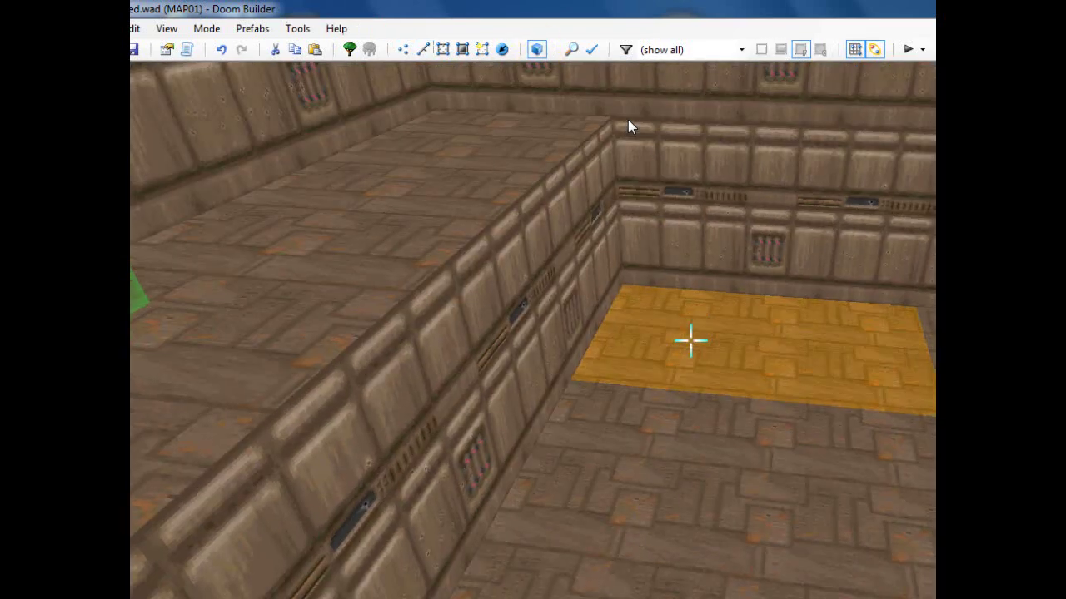
{"action": "key", "text": "d"}
{"action": "scroll", "coordinate": [564, 156], "scroll_direction": "up", "scroll_amount": 7}
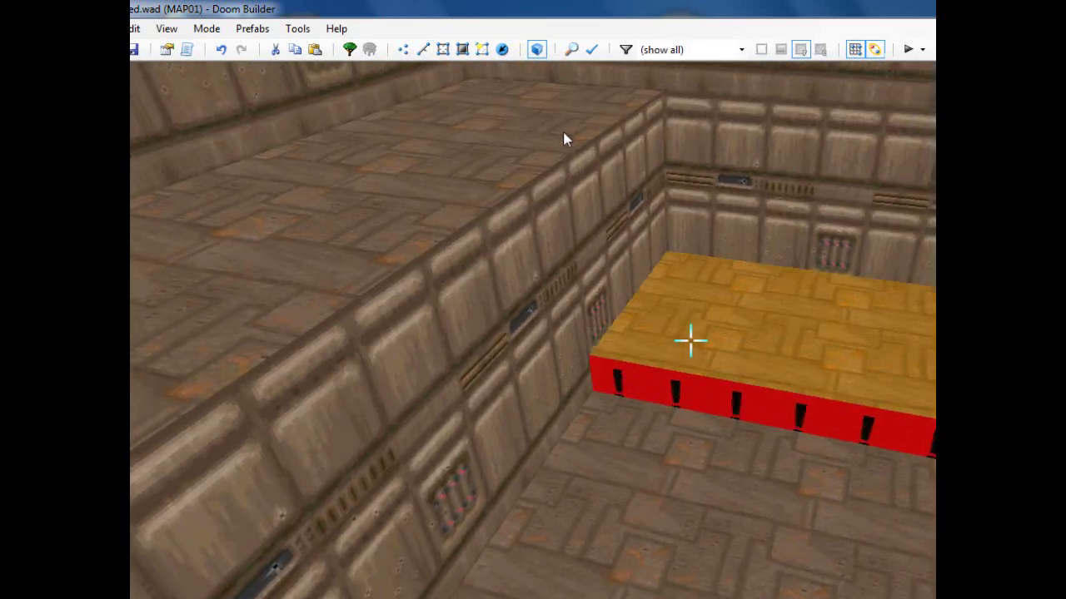
{"action": "scroll", "coordinate": [571, 111], "scroll_direction": "down", "scroll_amount": 4}
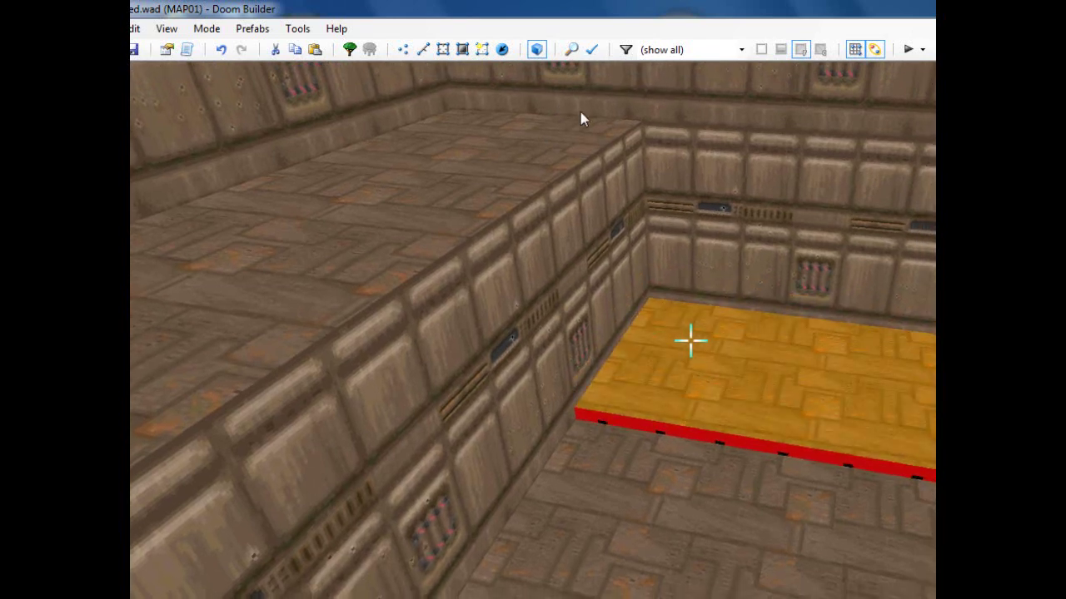
{"action": "scroll", "coordinate": [481, 115], "scroll_direction": "up", "scroll_amount": 5}
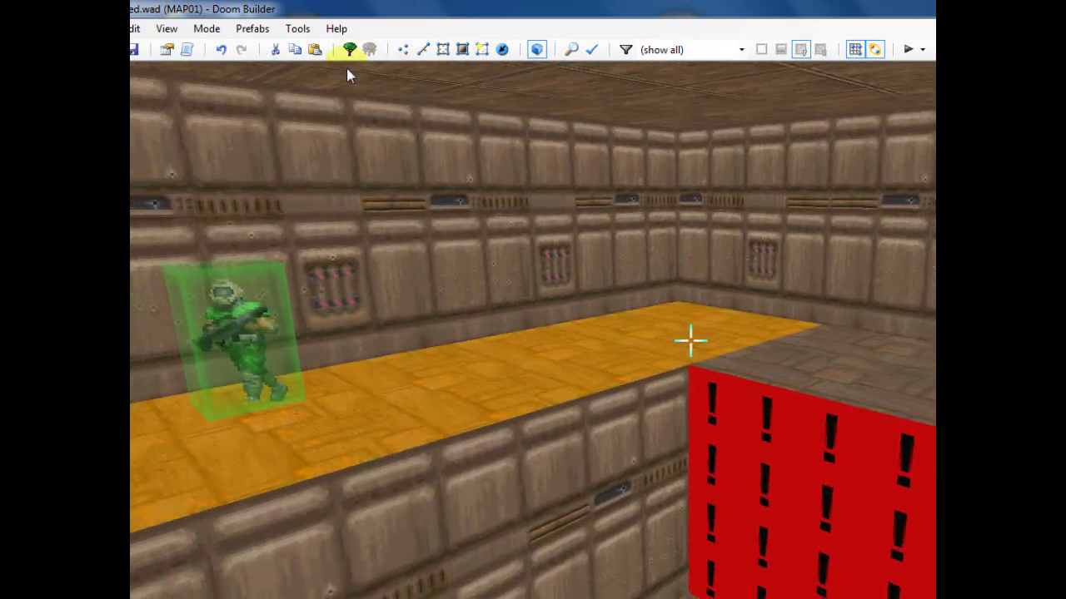
{"action": "key", "text": "e"}
{"action": "key", "text": "e"}
{"action": "key", "text": "d"}
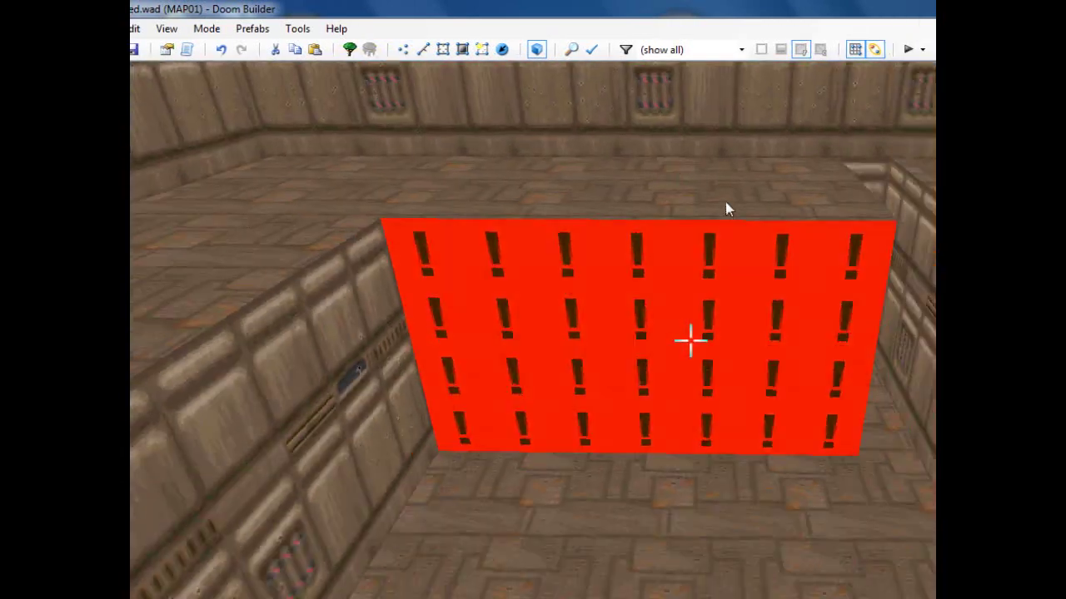
{"action": "scroll", "coordinate": [501, 65], "scroll_direction": "down", "scroll_amount": 4}
{"action": "scroll", "coordinate": [291, 267], "scroll_direction": "up", "scroll_amount": 4}
- Examine the untextured side walls of the raised block from different positions around the pit
{"action": "key", "text": "e"}
{"action": "key", "text": "d"}
{"action": "key", "text": "e"}
{"action": "key", "text": "d"}
{"action": "key", "text": "d"}
{"action": "key", "text": "e"}
{"action": "key", "text": "d"}
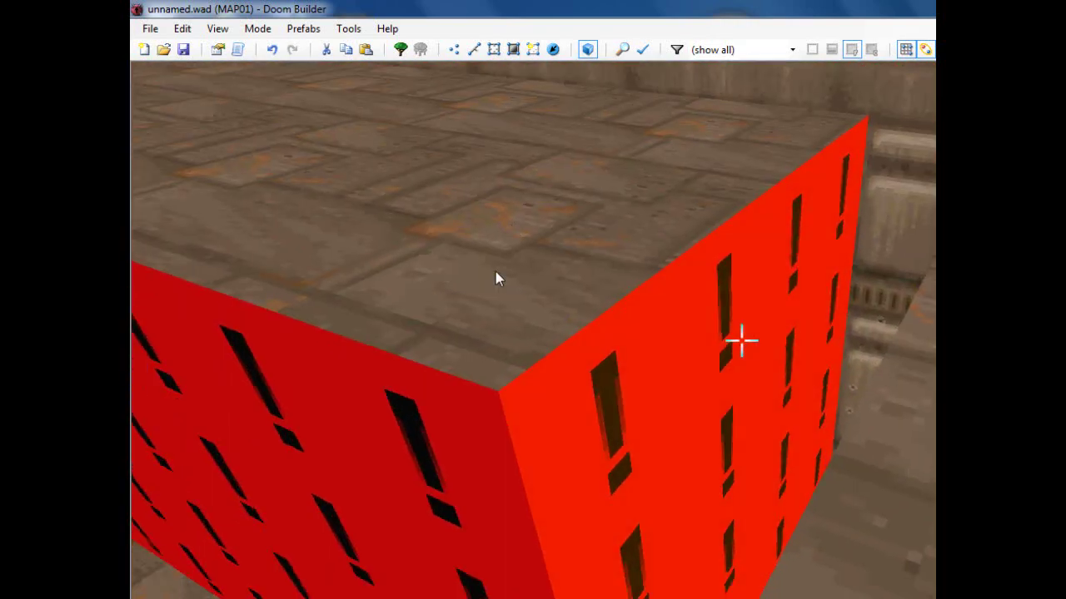
{"action": "key", "text": "s"}
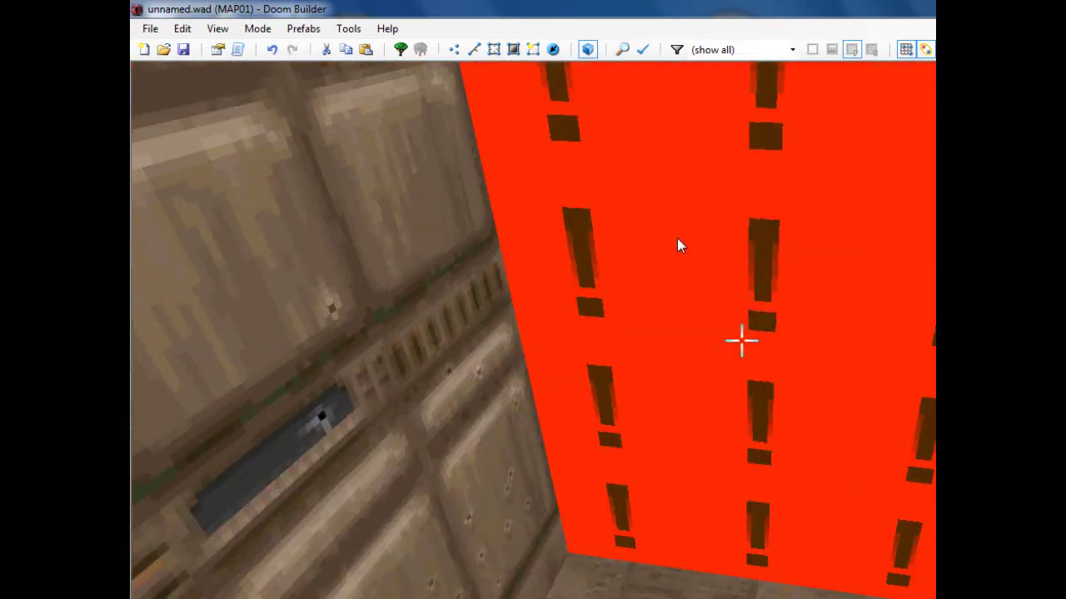
- Apply the BROWN1 texture to the untextured side wall of the raised block in the pit
{"action": "key", "text": "d"}
{"action": "key", "text": "e"}
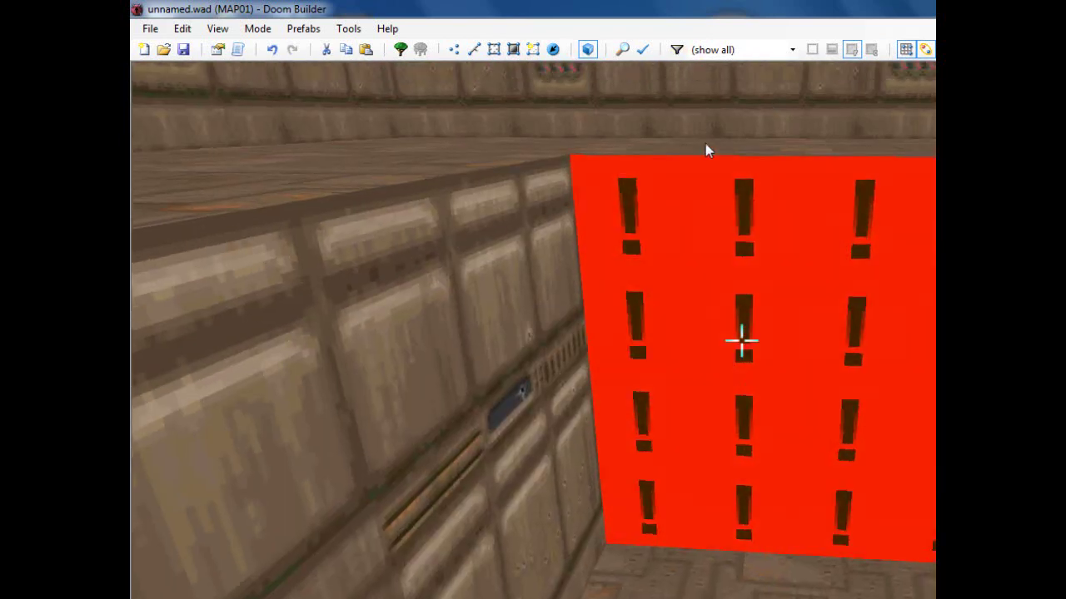
{"action": "right_click", "coordinate": [741, 341]}
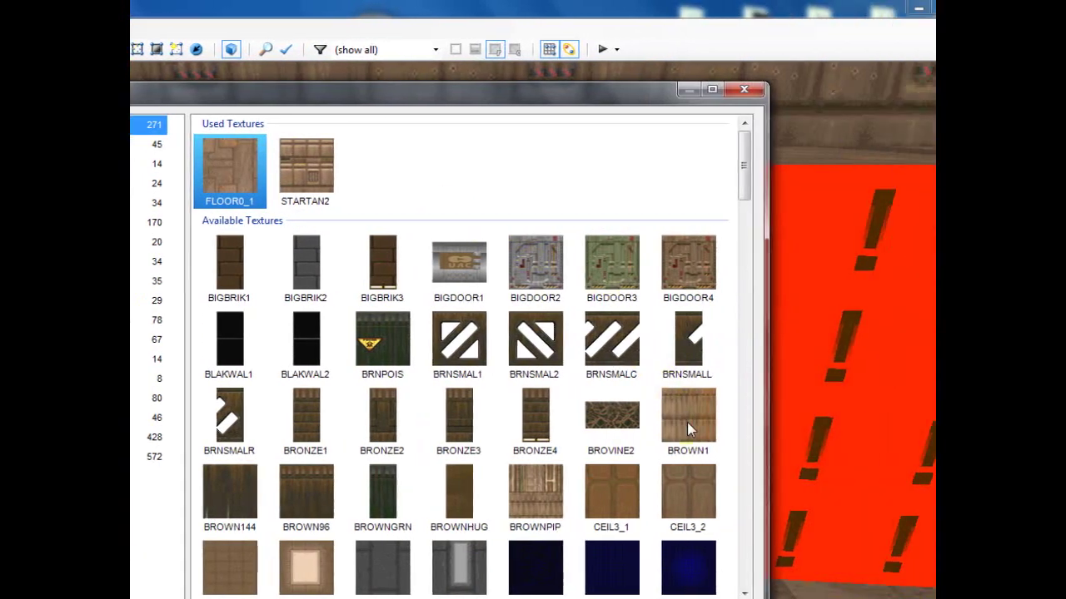
{"action": "double_click", "coordinate": [687, 424]}
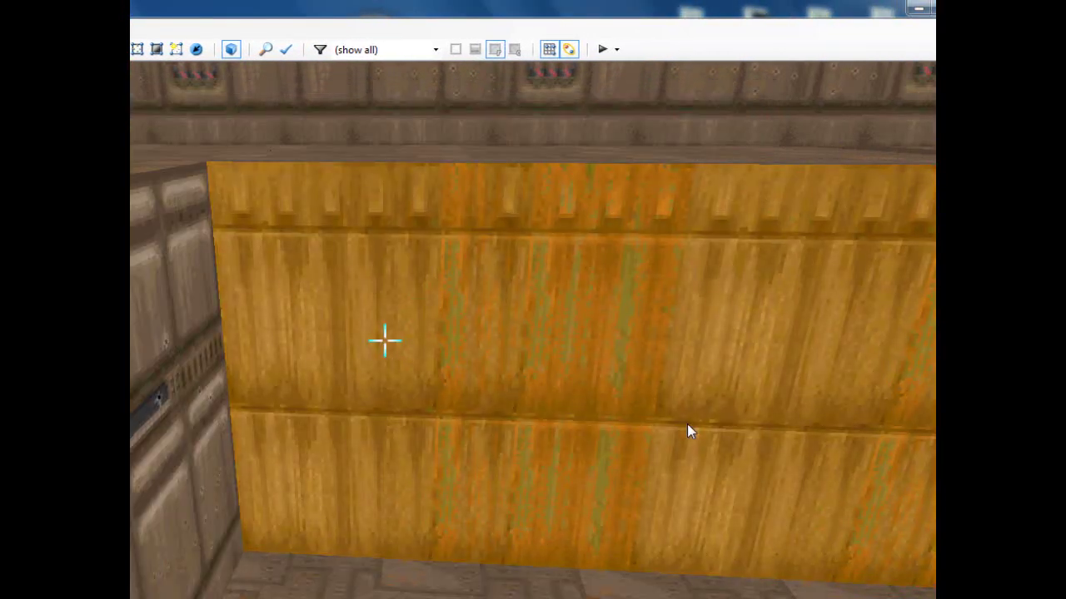
- Examine the raised block's textured walls and the surrounding pit from several positions in Visual Mode
{"action": "key", "text": "d"}
{"action": "key", "text": "d"}
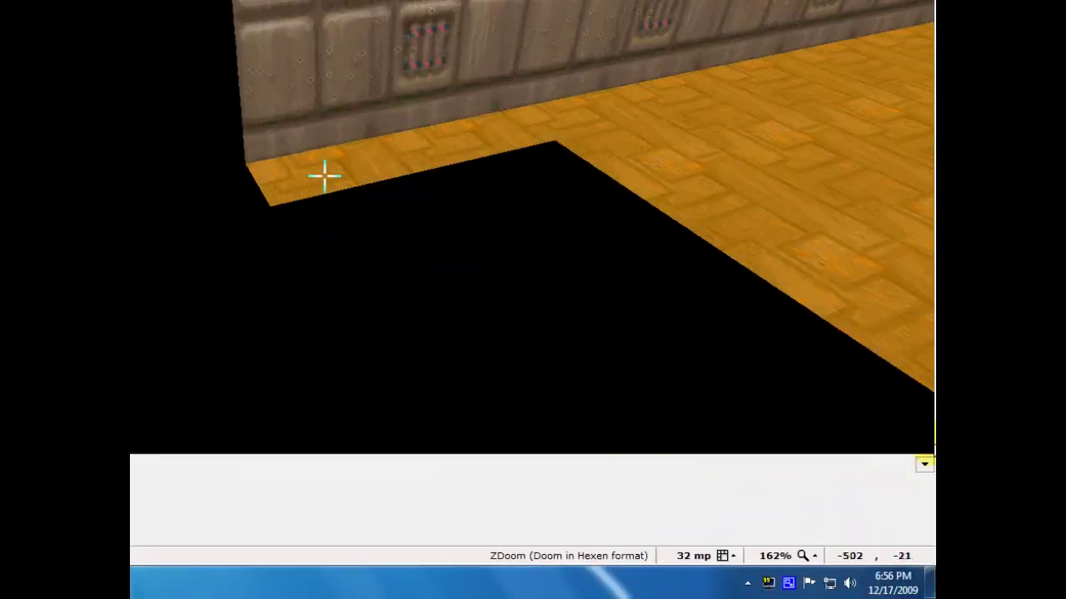
{"action": "key", "text": "e"}
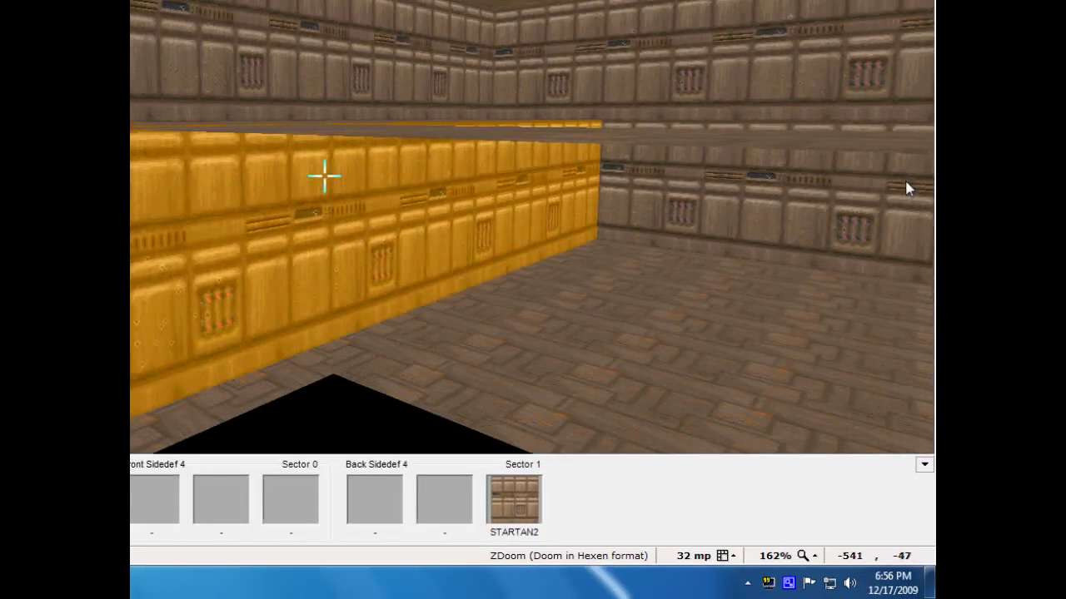
{"action": "key", "text": "d"}
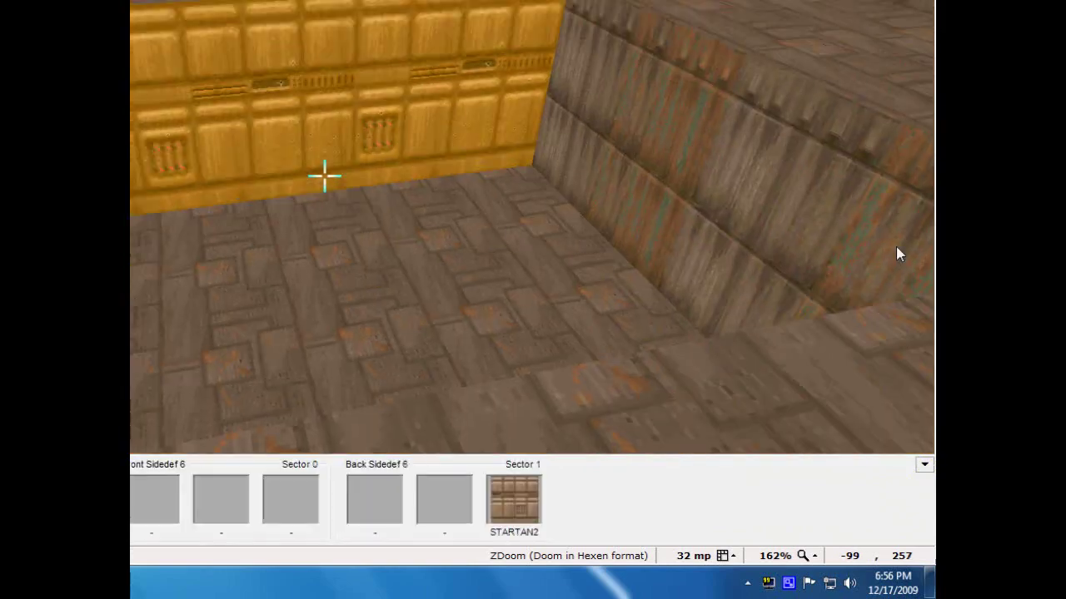
{"action": "key", "text": "e"}
{"action": "key", "text": "d"}
{"action": "key", "text": "e"}
{"action": "key", "text": "d"}
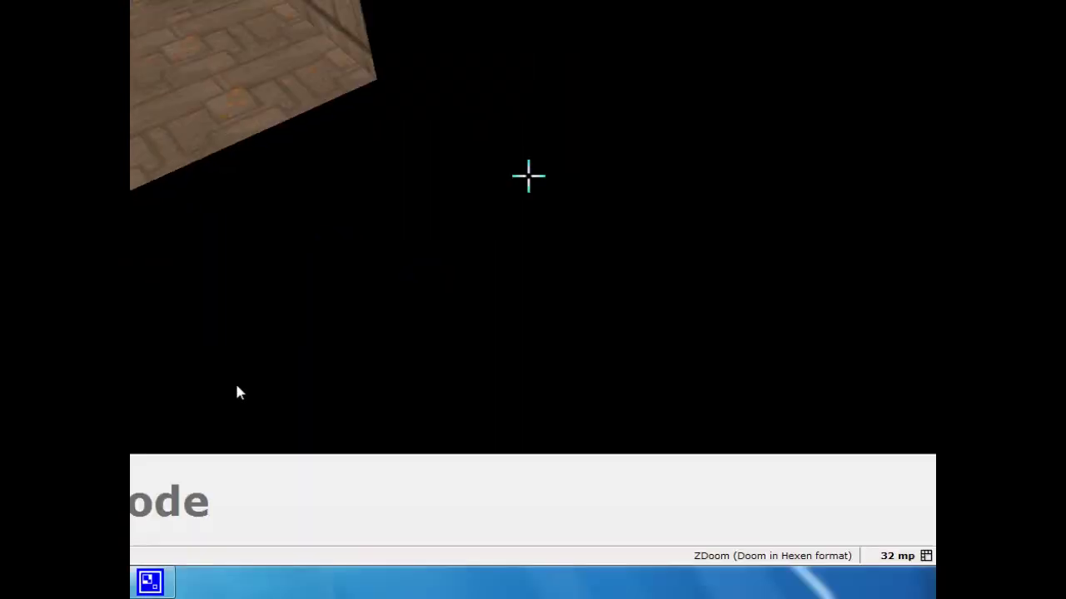
{"action": "key", "text": "e"}
{"action": "key", "text": "d"}
{"action": "key", "text": "e"}
{"action": "key", "text": "d"}
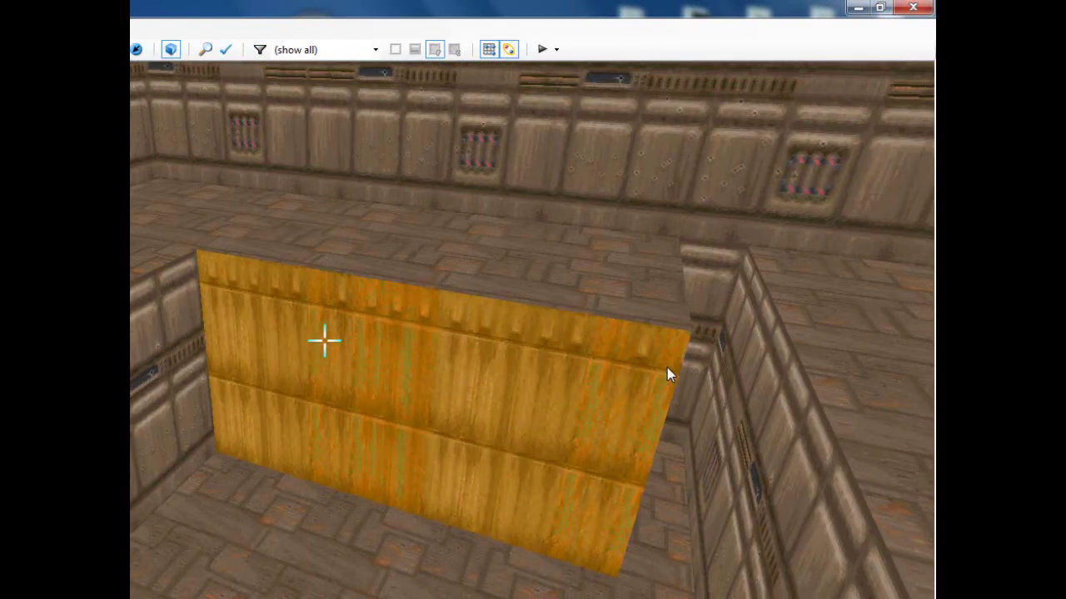
- Assign action 181 Plane Align (slope) to the block's linedef facing the ledge opposite the player start
{"action": "key", "text": "w"}
{"action": "scroll", "coordinate": [382, 314], "scroll_direction": "down", "scroll_amount": 3}
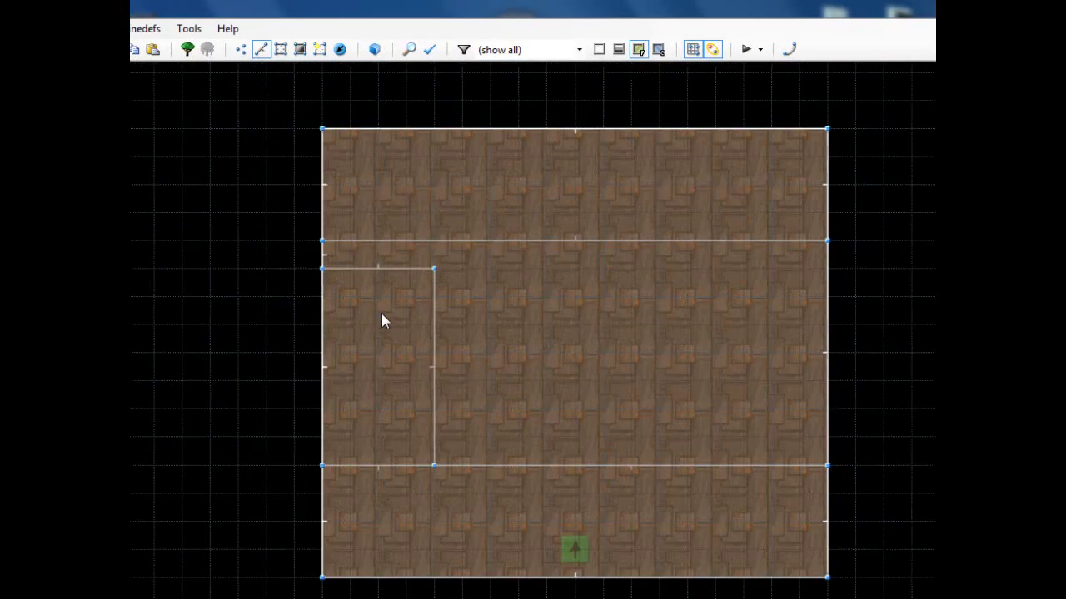
{"action": "scroll", "coordinate": [382, 311], "scroll_direction": "up", "scroll_amount": 3}
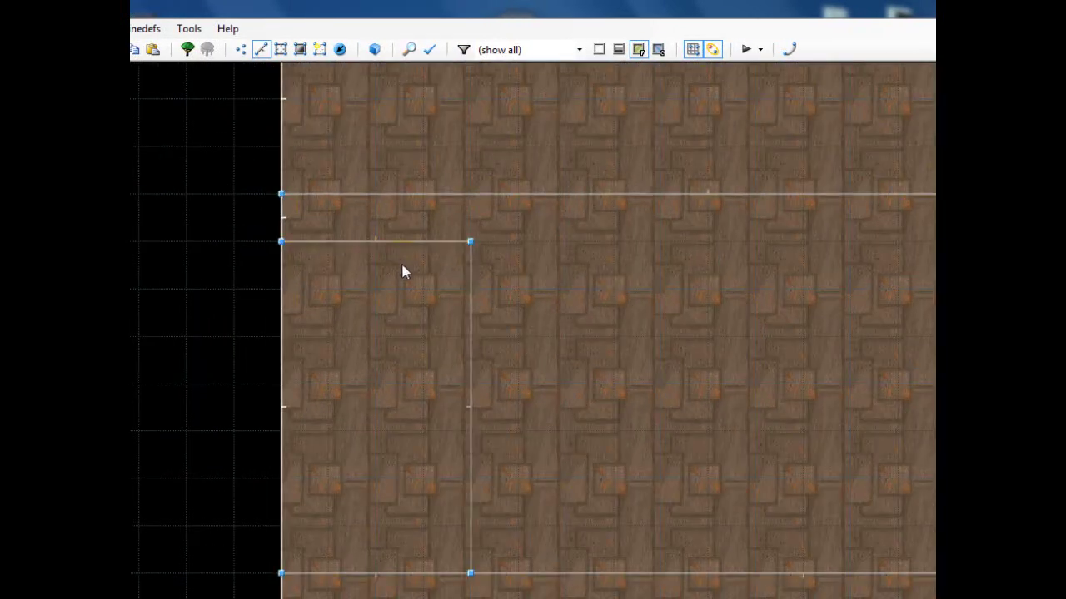
{"action": "scroll", "coordinate": [455, 314], "scroll_direction": "up", "scroll_amount": 3}
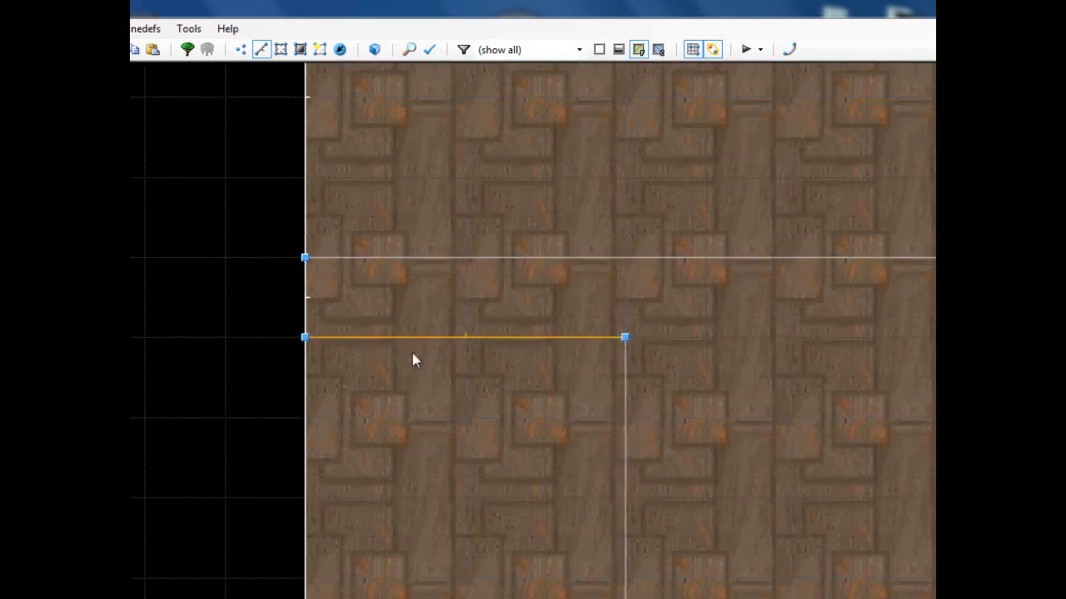
{"action": "right_click", "coordinate": [479, 343]}
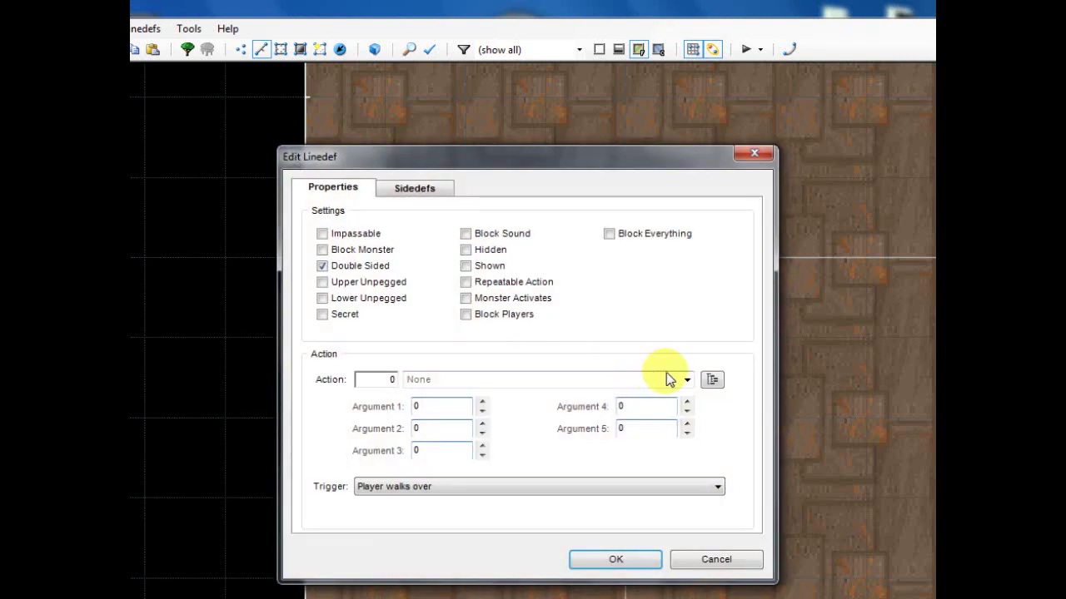
{"action": "left_click", "coordinate": [713, 384]}
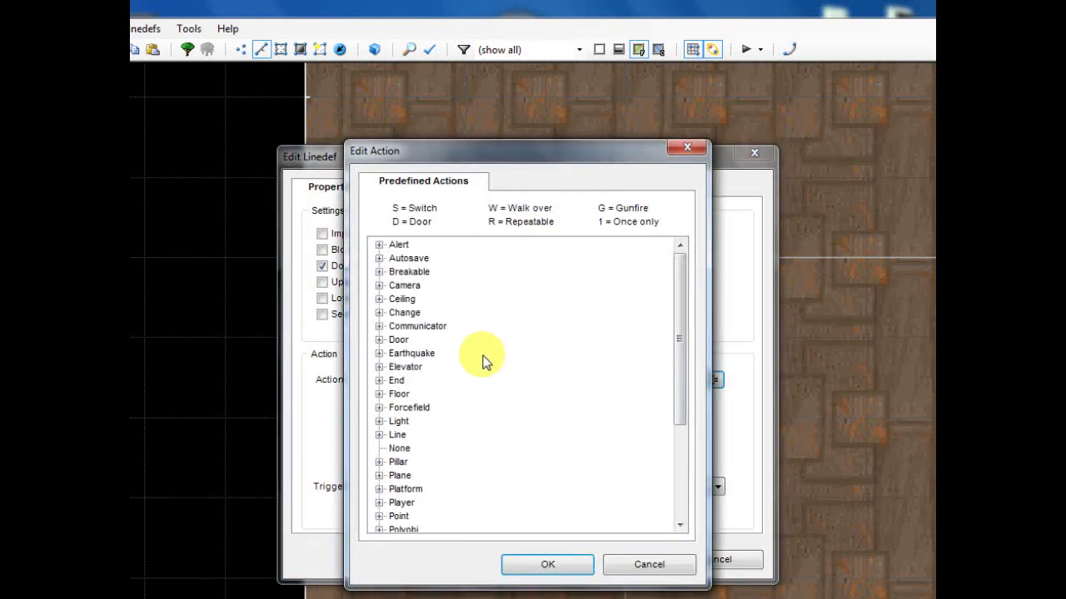
{"action": "scroll", "coordinate": [483, 362], "scroll_direction": "down", "scroll_amount": 2}
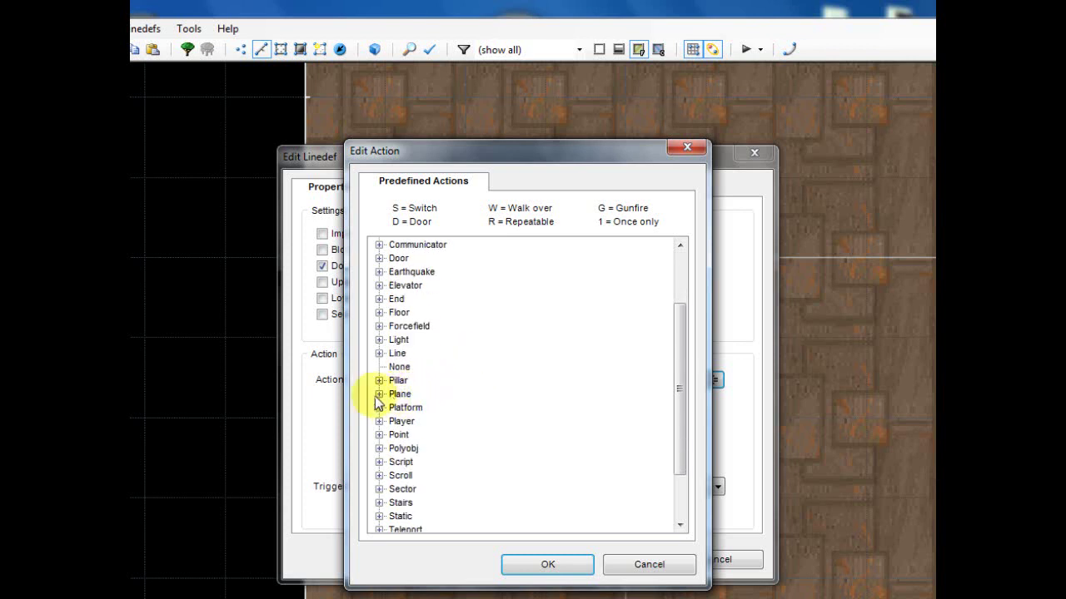
{"action": "left_click", "coordinate": [379, 396]}
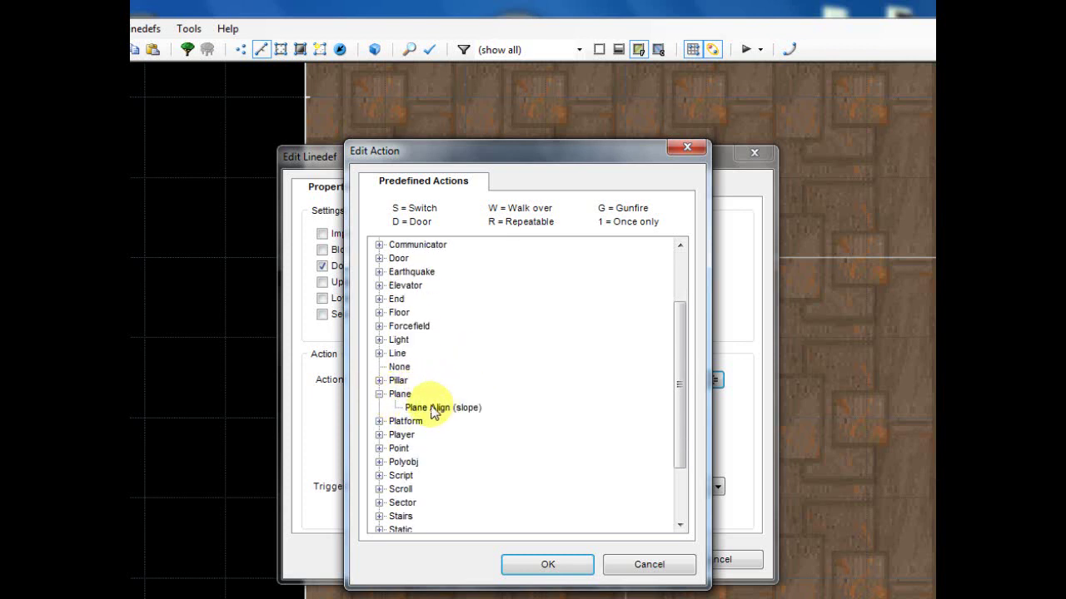
{"action": "double_click", "coordinate": [441, 409]}
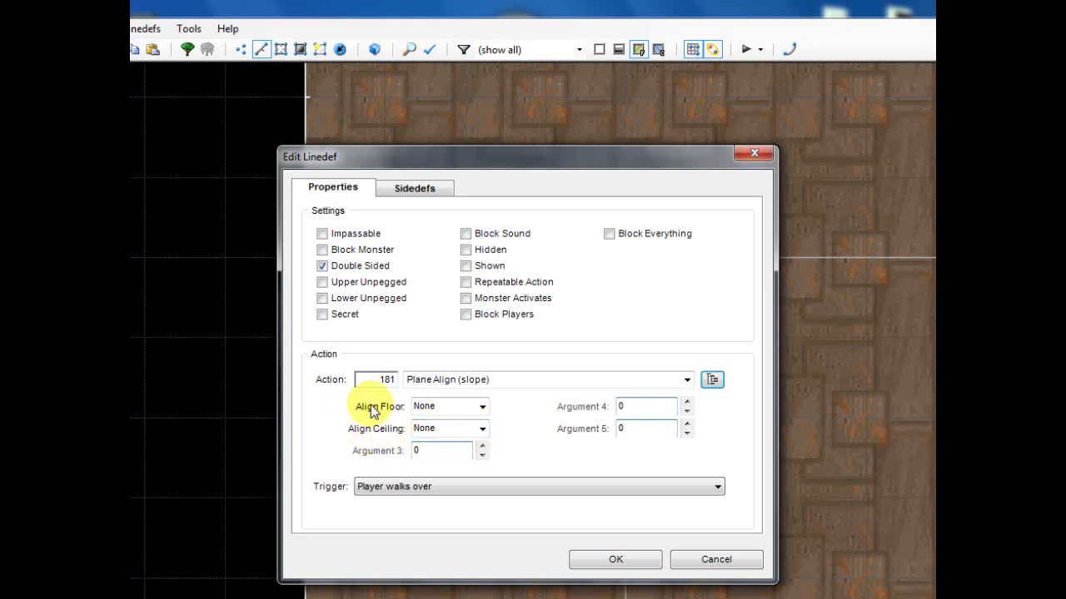
- Set the sloped linedef's Align Floor option to Back and apply the linedef properties
{"action": "left_click", "coordinate": [483, 406]}
{"action": "left_click", "coordinate": [448, 443]}
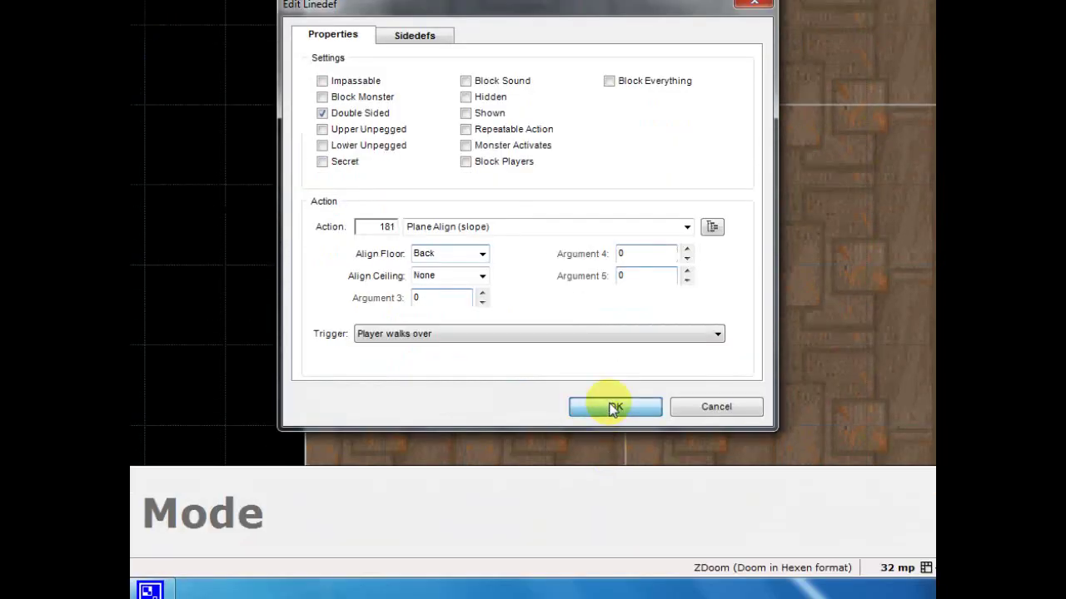
{"action": "left_click", "coordinate": [613, 408]}
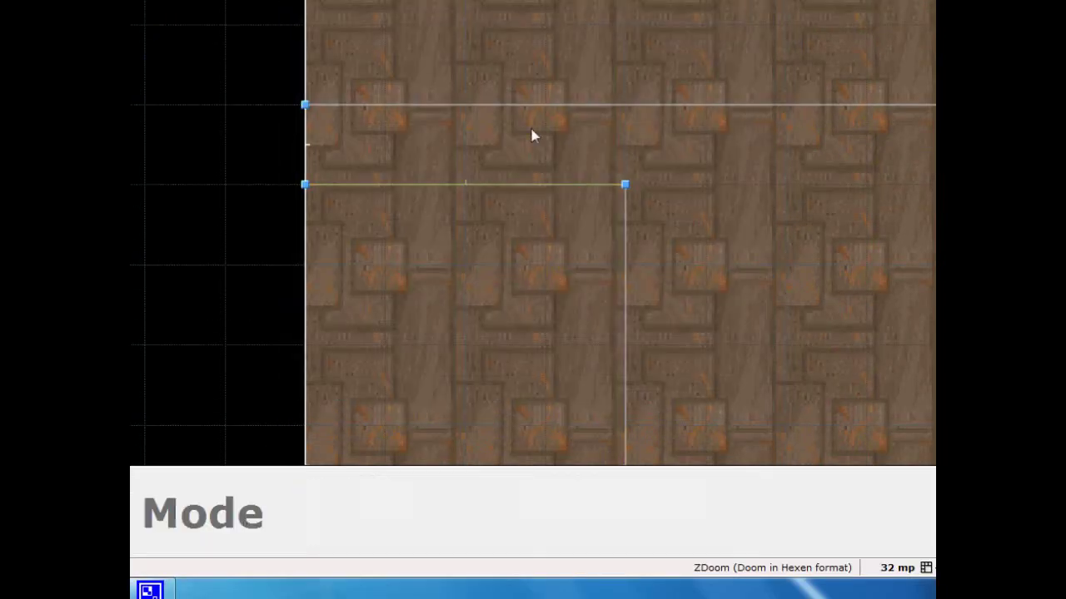
- Examine the slope linedef and its position relative to the block, the opposite ledge and the whole room
{"action": "scroll", "coordinate": [481, 254], "scroll_direction": "down", "scroll_amount": 2}
{"action": "scroll", "coordinate": [447, 300], "scroll_direction": "up", "scroll_amount": 4}
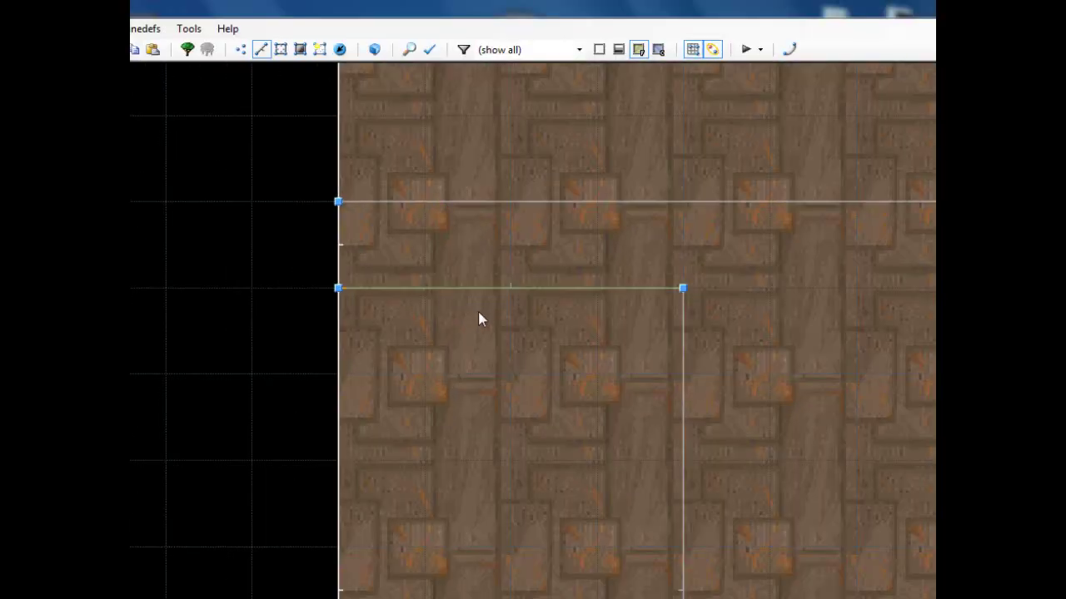
{"action": "scroll", "coordinate": [479, 316], "scroll_direction": "down", "scroll_amount": 2}
{"action": "scroll", "coordinate": [481, 314], "scroll_direction": "up", "scroll_amount": 9}
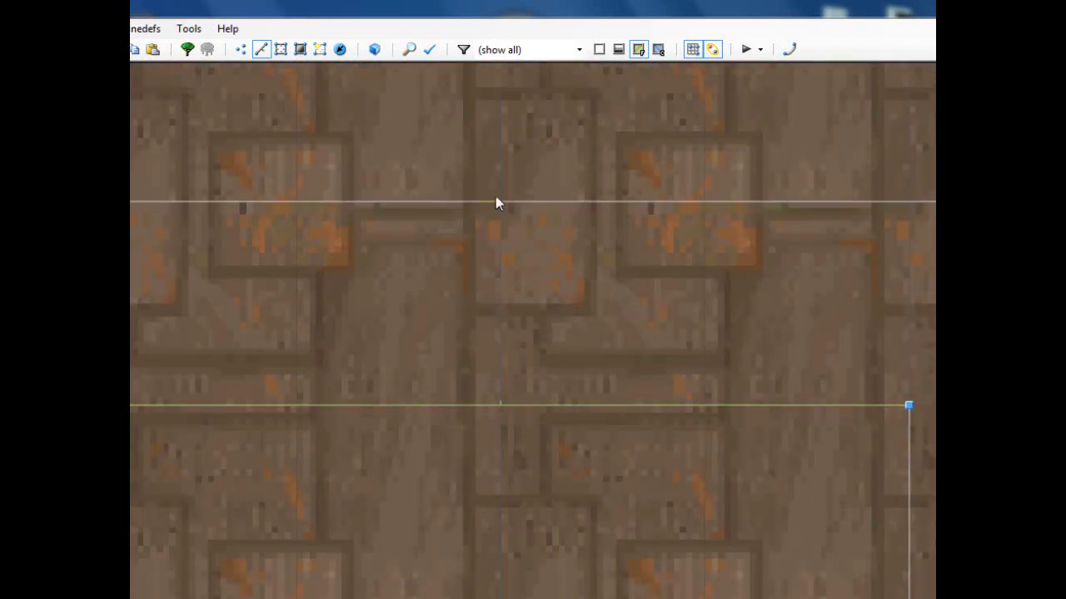
{"action": "scroll", "coordinate": [469, 272], "scroll_direction": "down", "scroll_amount": 3}
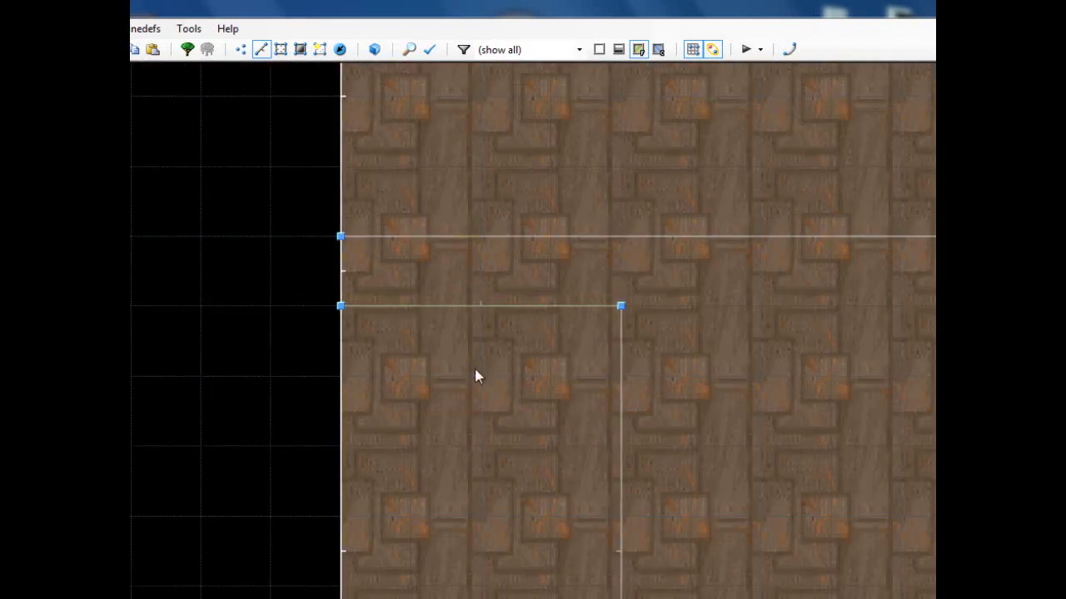
{"action": "scroll", "coordinate": [491, 417], "scroll_direction": "down", "scroll_amount": 2}
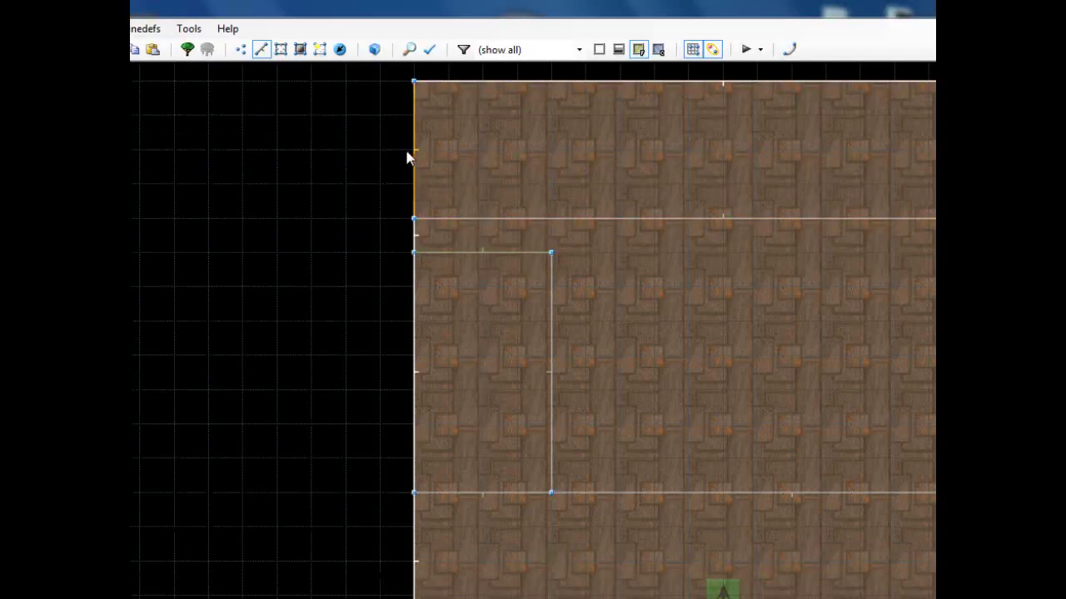
{"action": "scroll", "coordinate": [481, 310], "scroll_direction": "down", "scroll_amount": 4}
{"action": "key", "text": "Right"}
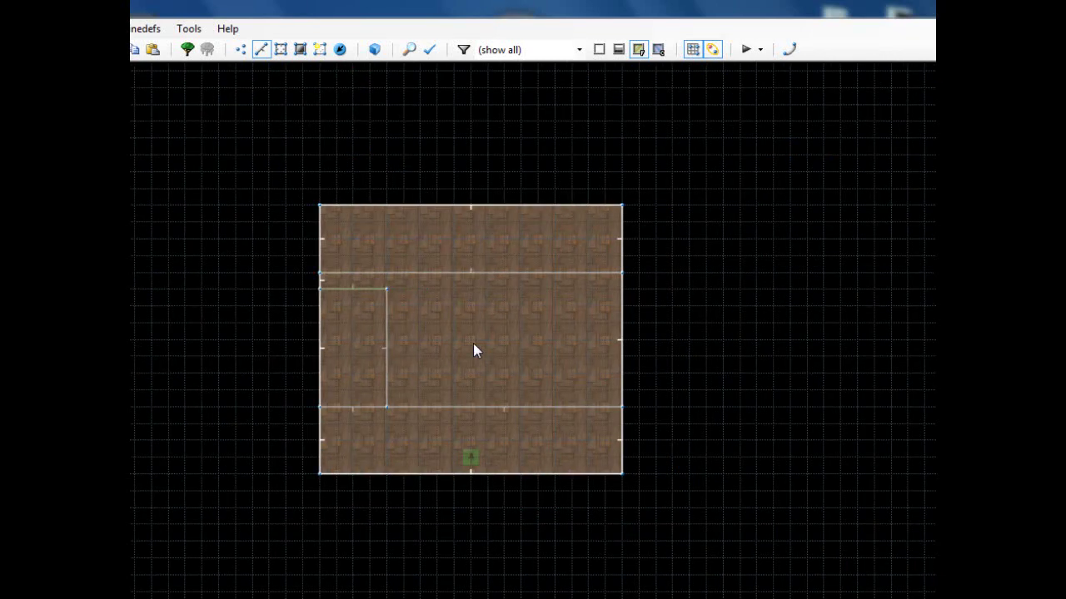
- Place a Bridge radius 32 thing in the pit beside the edge of the player start's ledge
{"action": "scroll", "coordinate": [473, 350], "scroll_direction": "up", "scroll_amount": 4}
{"action": "scroll", "coordinate": [475, 387], "scroll_direction": "up", "scroll_amount": 1}
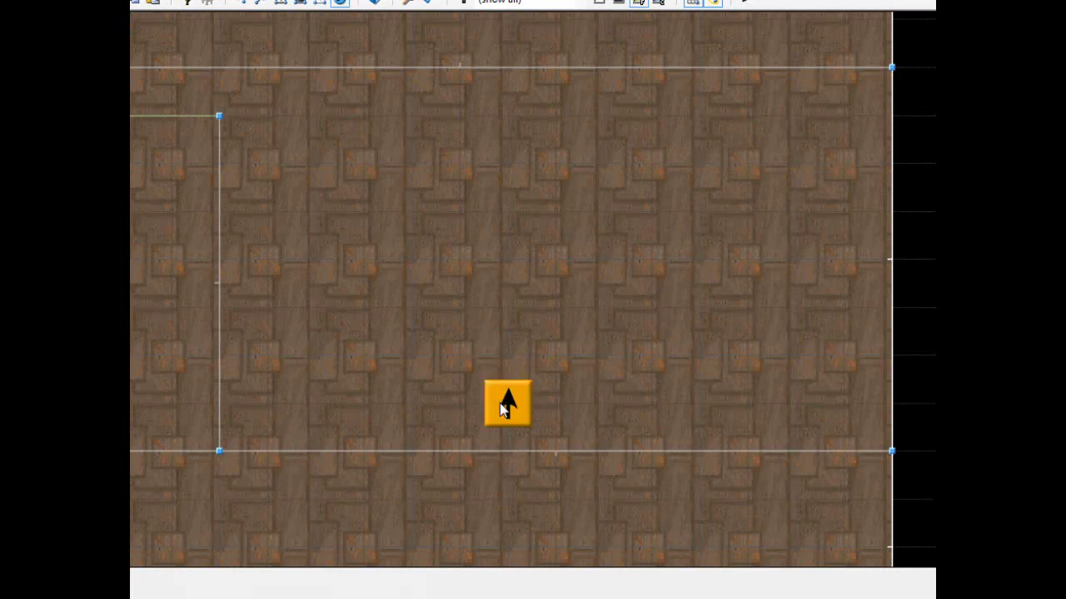
{"action": "left_click_drag", "start_coordinate": [501, 402], "coordinate": [480, 420]}
{"action": "double_click", "coordinate": [461, 404]}
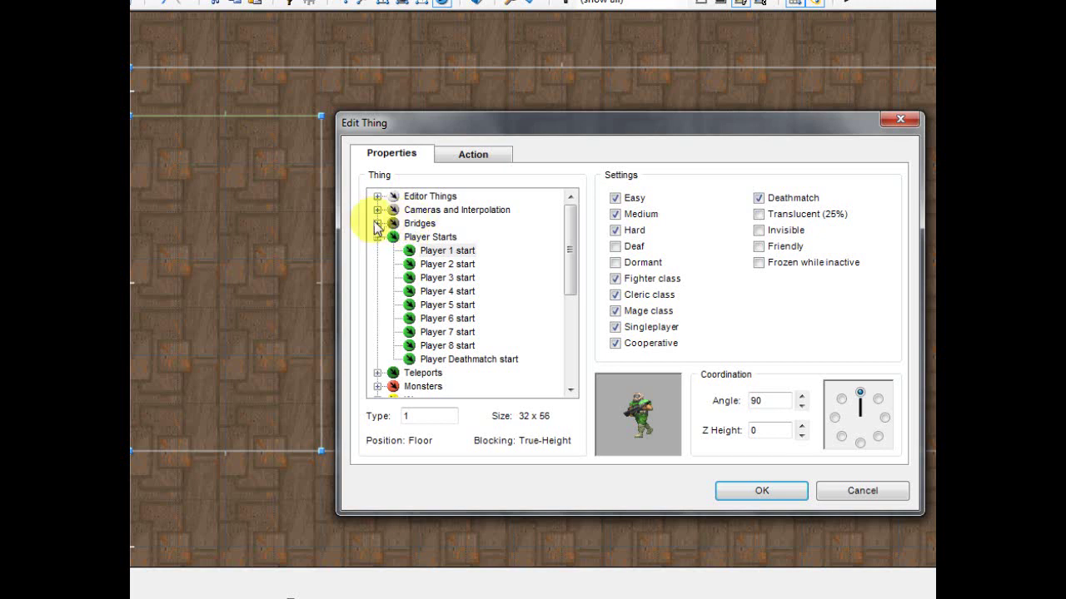
{"action": "left_click", "coordinate": [377, 223]}
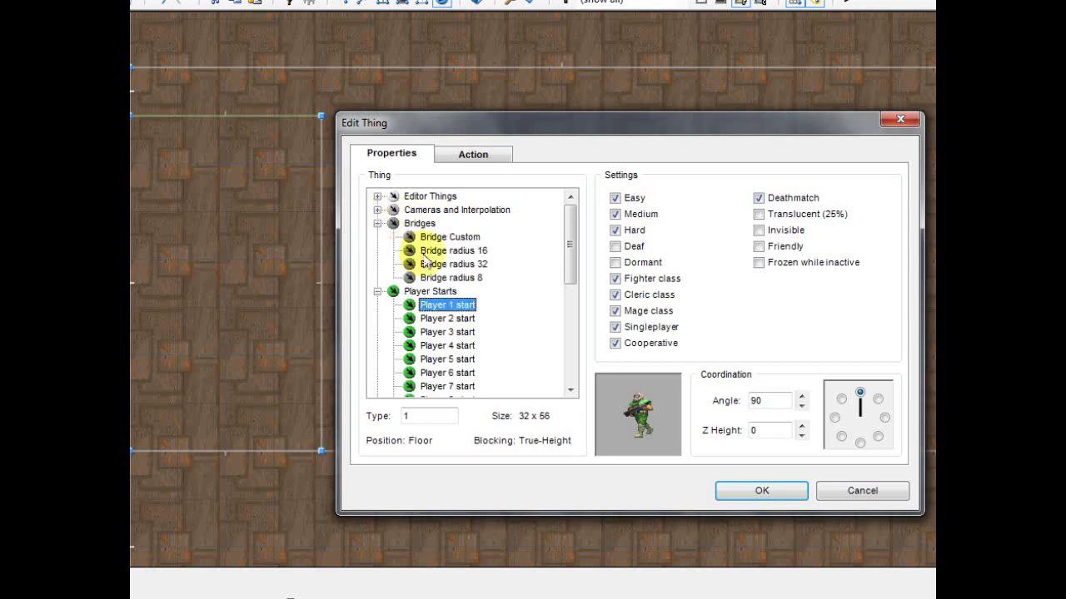
{"action": "left_click", "coordinate": [437, 250]}
{"action": "left_click", "coordinate": [437, 277]}
{"action": "left_click", "coordinate": [436, 254]}
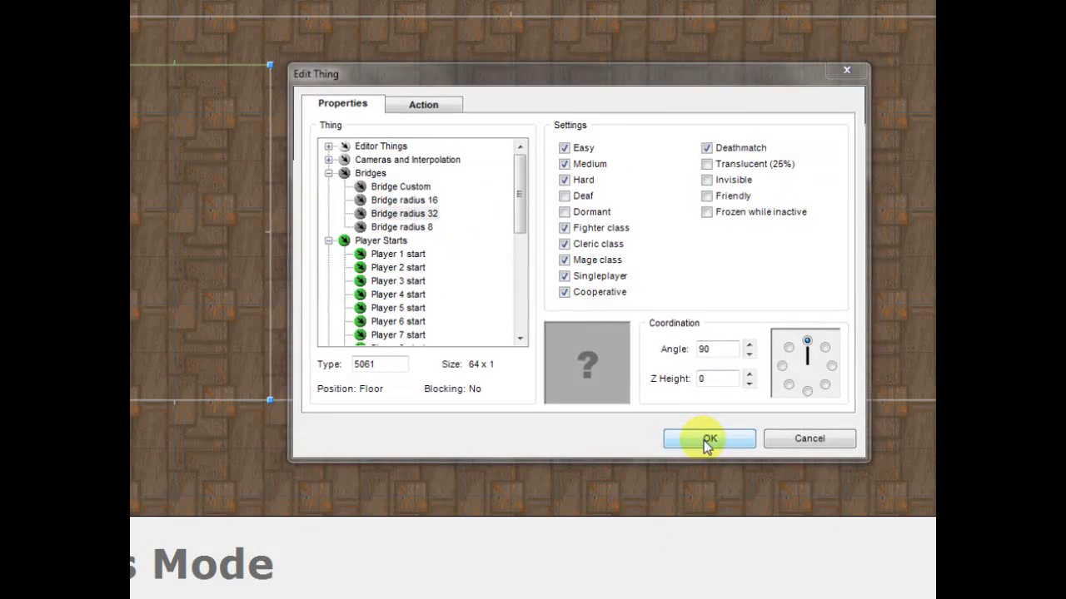
{"action": "left_click", "coordinate": [705, 442]}
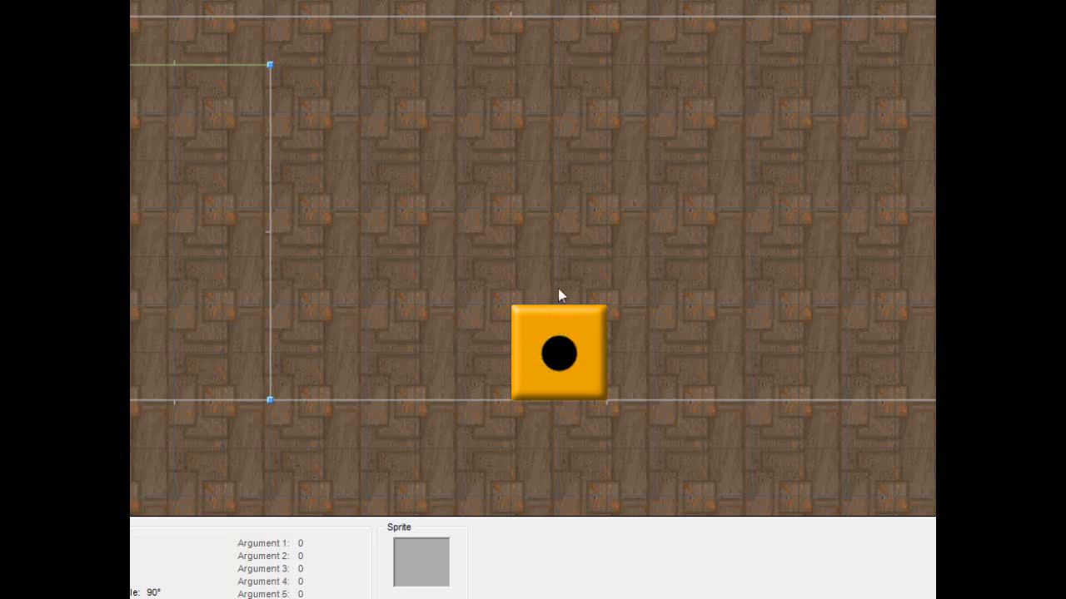
- Add three copies of the bridge thing in a straight row across the pit to the opposite ledge
{"action": "key", "text": "ctrl+v"}
{"action": "left_click", "coordinate": [542, 268]}
{"action": "scroll", "coordinate": [545, 258], "scroll_direction": "down", "scroll_amount": 2}
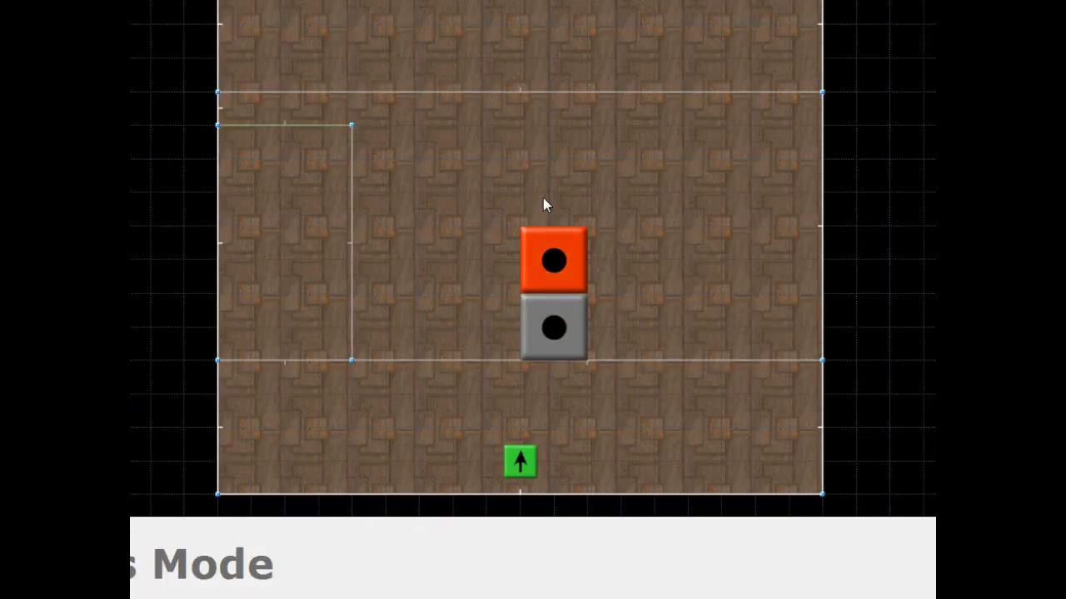
{"action": "key", "text": "ctrl+v"}
{"action": "left_click", "coordinate": [544, 203]}
{"action": "double_click", "coordinate": [546, 200]}
{"action": "left_click", "coordinate": [683, 426]}
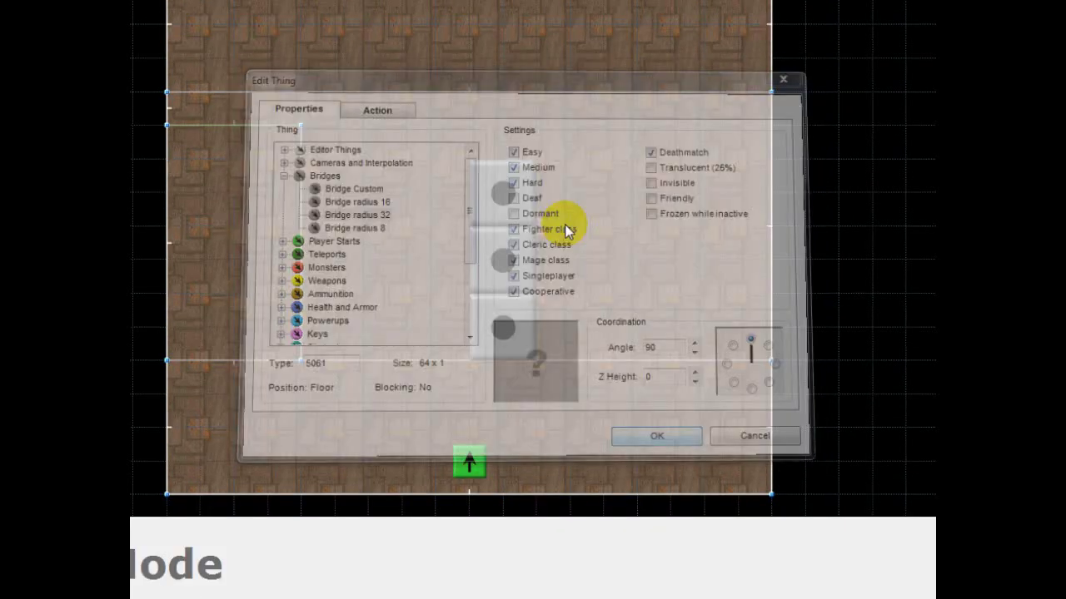
{"action": "key", "text": "ctrl+v"}
{"action": "left_click", "coordinate": [545, 132]}
{"action": "double_click", "coordinate": [546, 131]}
{"action": "left_click", "coordinate": [669, 434]}
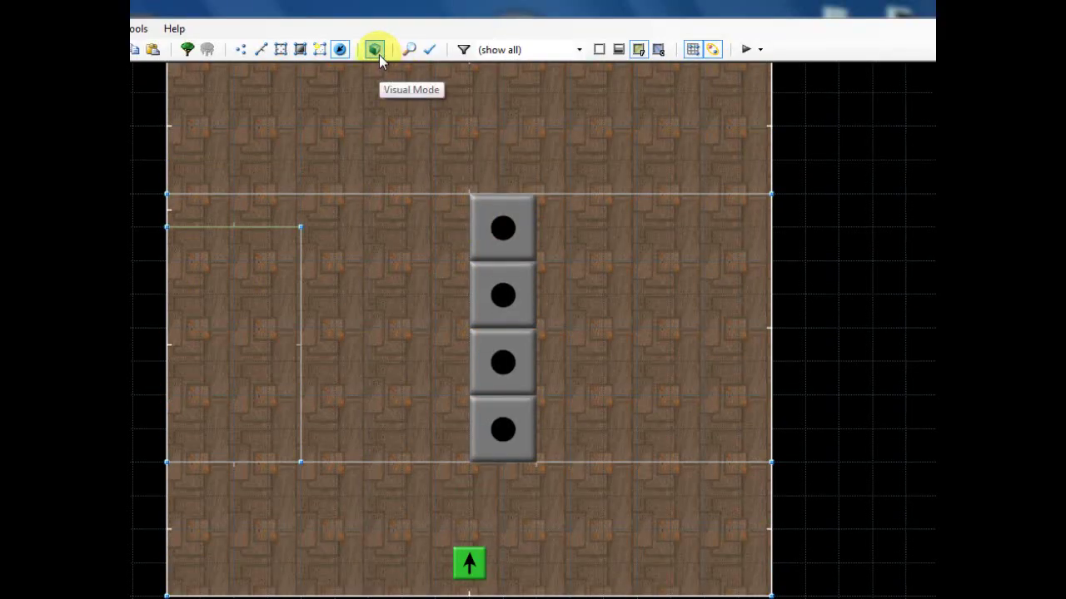
- Inspect the ledges and pit in Visual Mode, toggling how things are displayed
{"action": "left_click", "coordinate": [374, 50]}
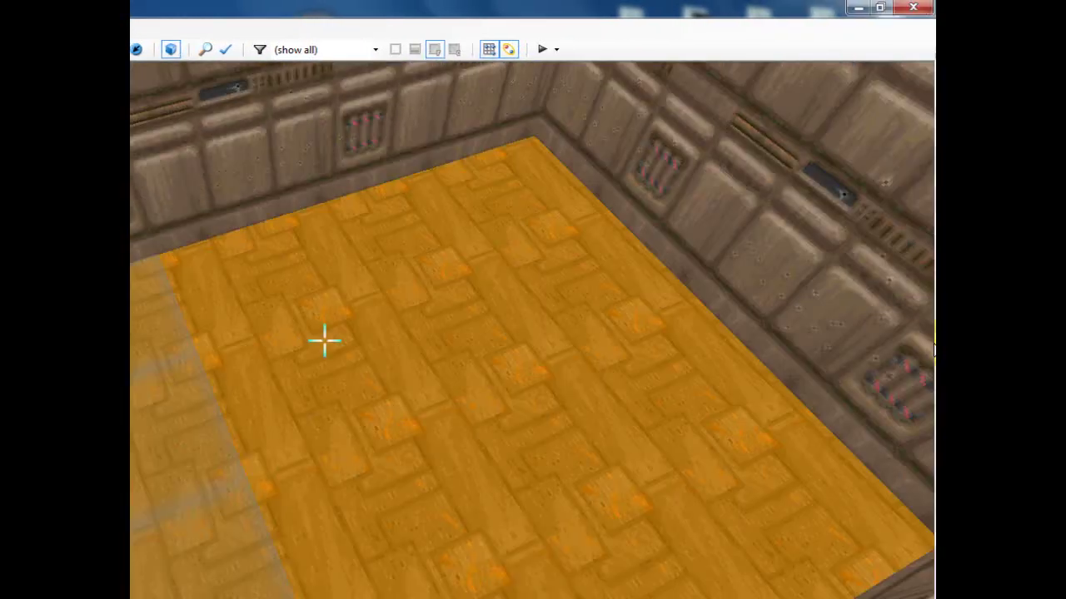
{"action": "key", "text": "d"}
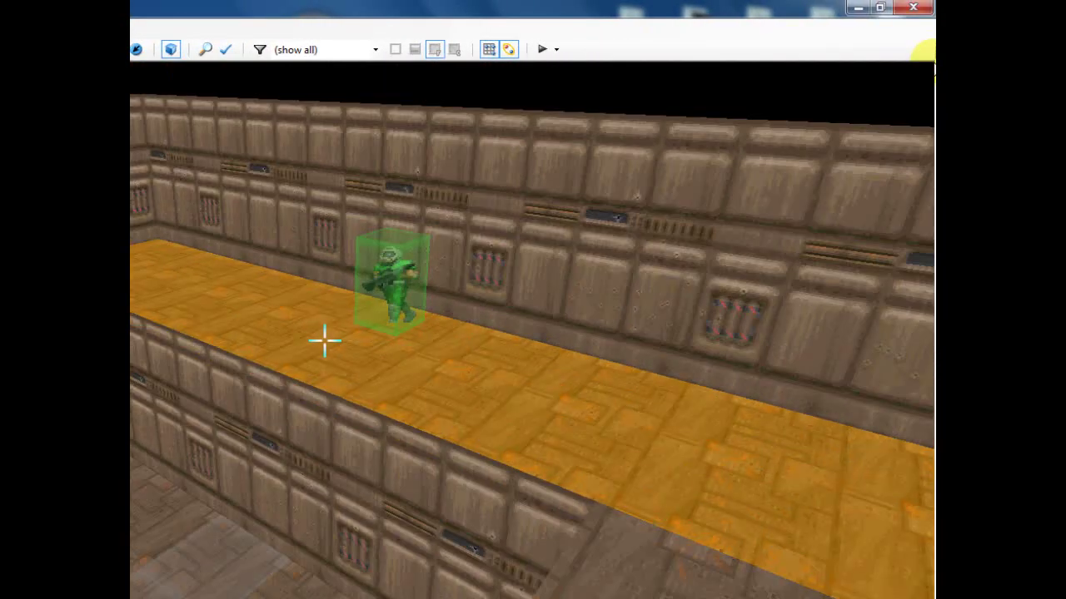
{"action": "key", "text": "e"}
{"action": "key", "text": "t"}
{"action": "key", "text": "t"}
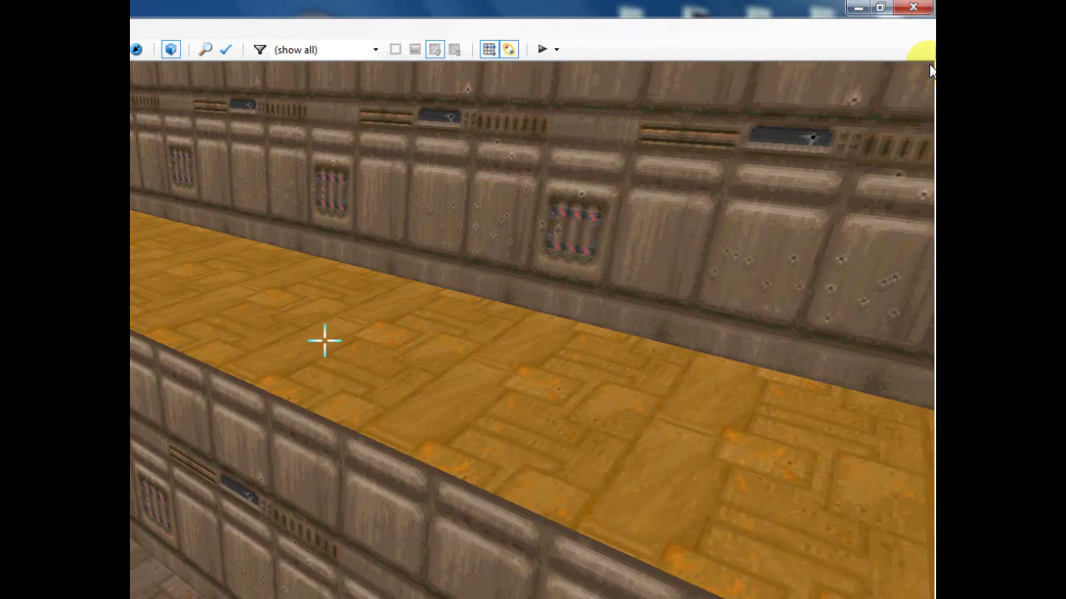
{"action": "key", "text": "t"}
{"action": "key", "text": "t"}
{"action": "key", "text": "t"}
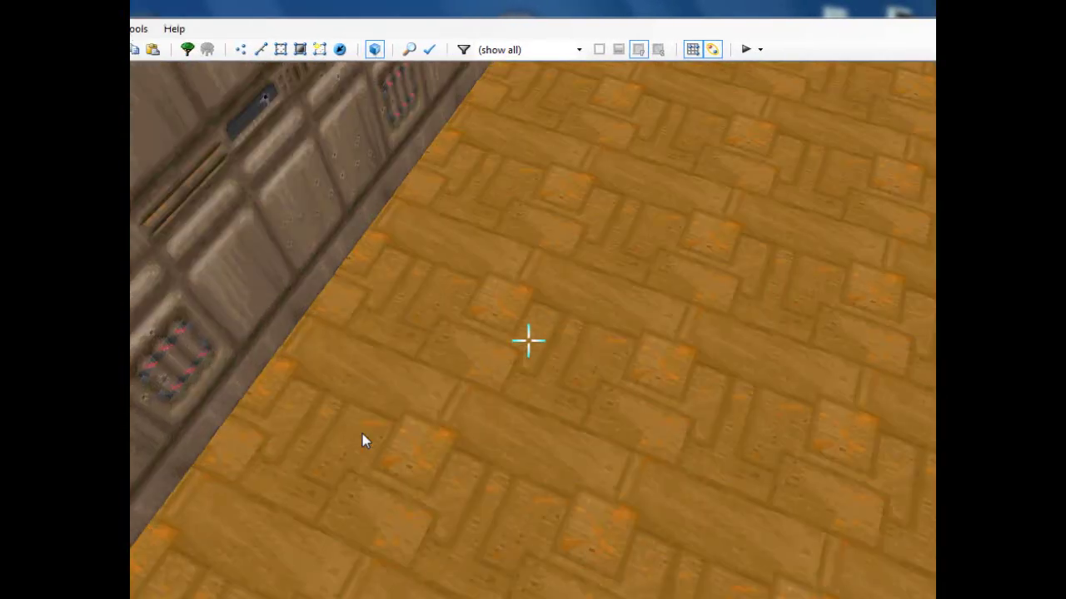
- Select all four bridge things in Visual Mode and raise them together above the pit floor, closer to ledge height
{"action": "key", "text": "Tab"}
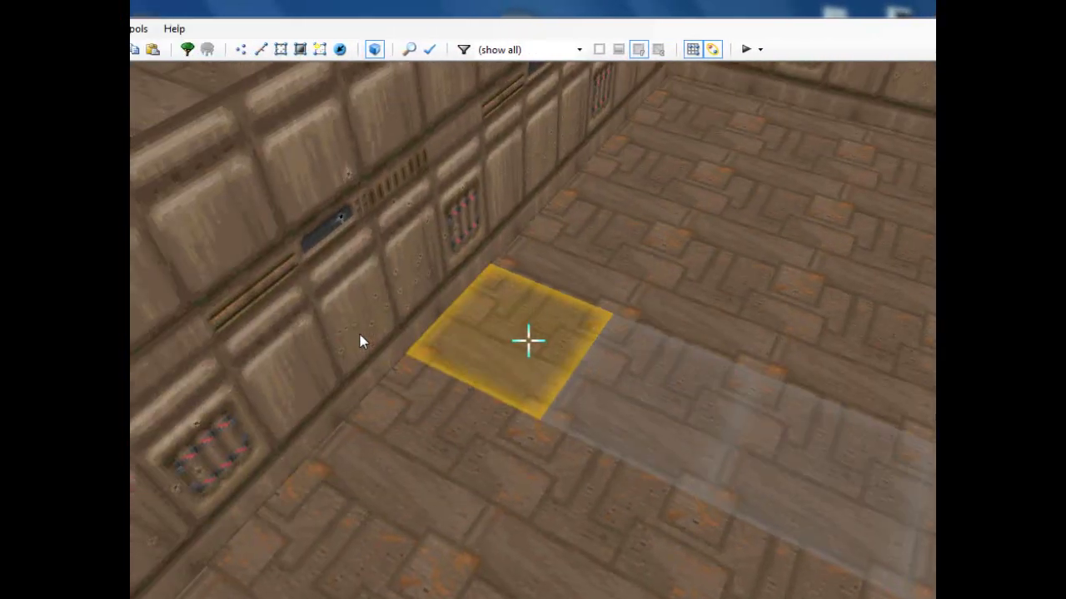
{"action": "left_click", "coordinate": [419, 361]}
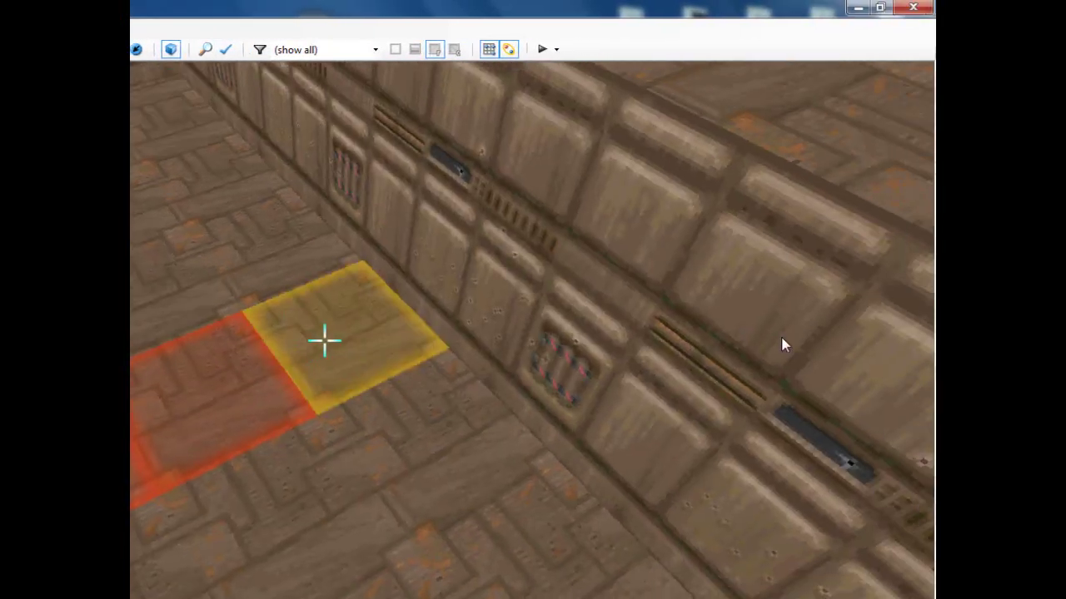
{"action": "left_click", "coordinate": [810, 326]}
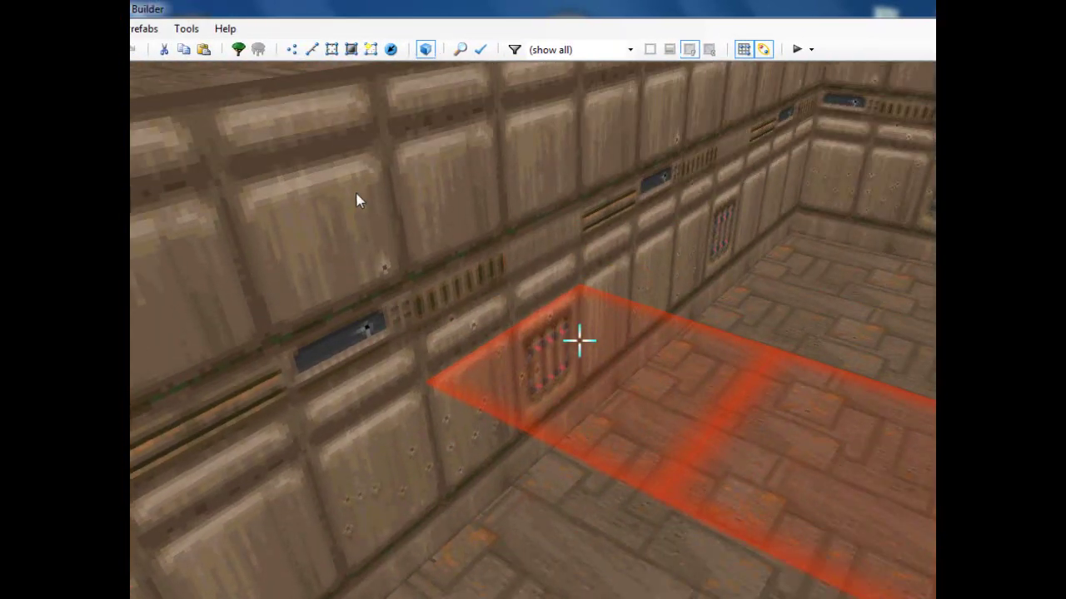
{"action": "scroll", "coordinate": [356, 193], "scroll_direction": "up", "scroll_amount": 7}
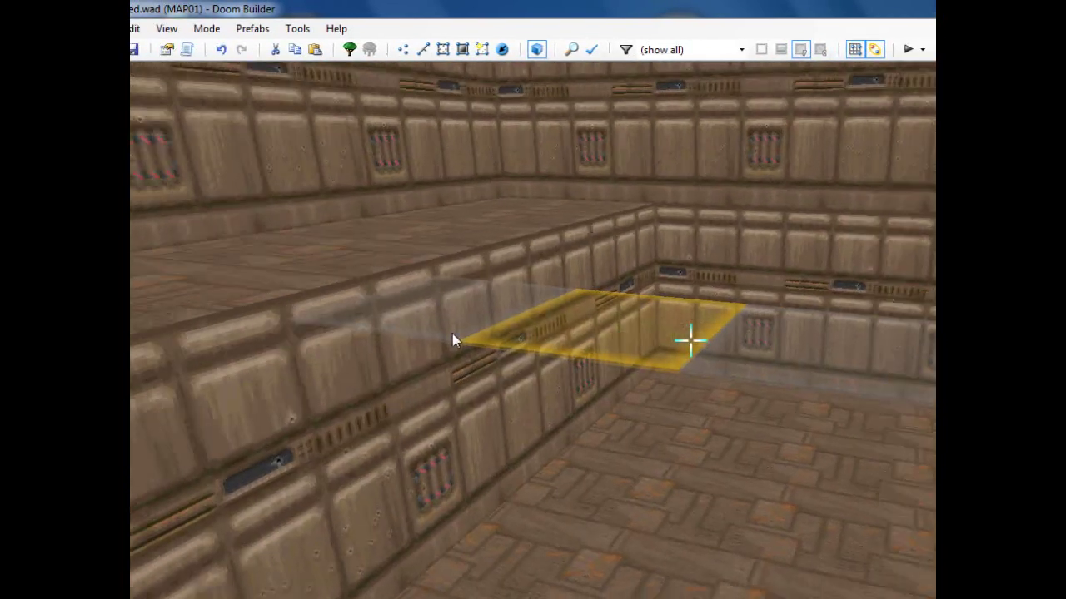
{"action": "key", "text": "w"}
- Draw three 64-unit crosswise linedefs through the centres and shared edge of the two bridge things farthest from the player start
{"action": "scroll", "coordinate": [691, 348], "scroll_direction": "up", "scroll_amount": 3}
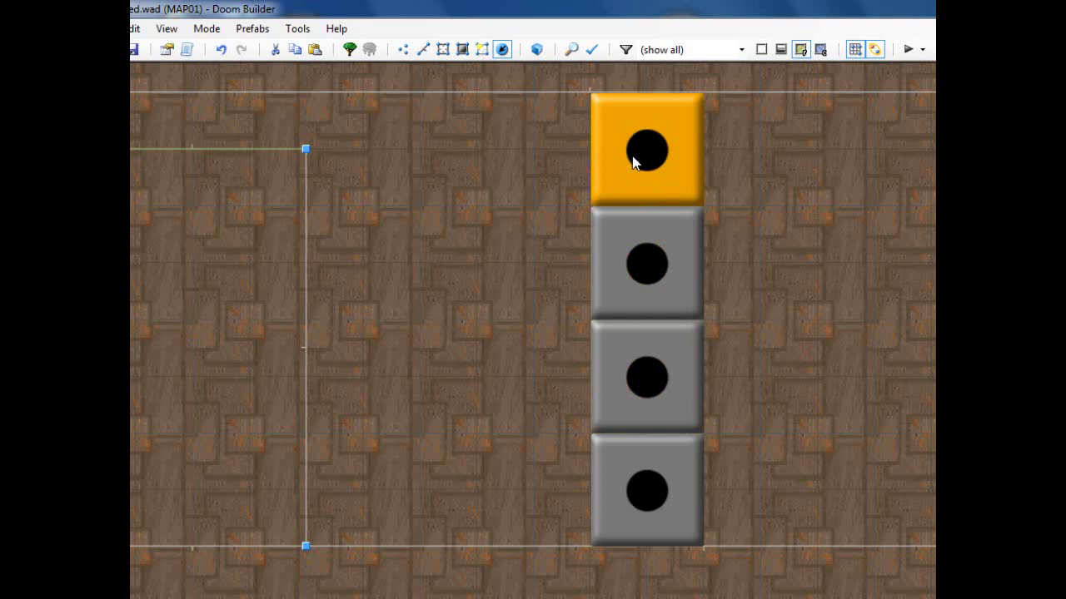
{"action": "key", "text": "l"}
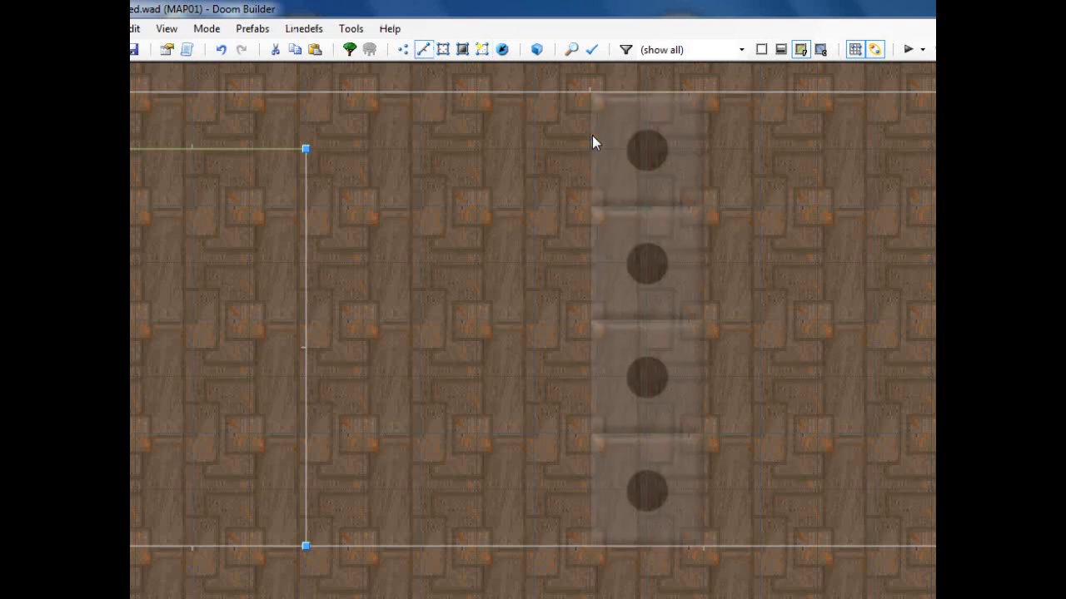
{"action": "scroll", "coordinate": [644, 196], "scroll_direction": "up", "scroll_amount": 2}
{"action": "right_click", "coordinate": [571, 297]}
{"action": "left_click", "coordinate": [760, 295]}
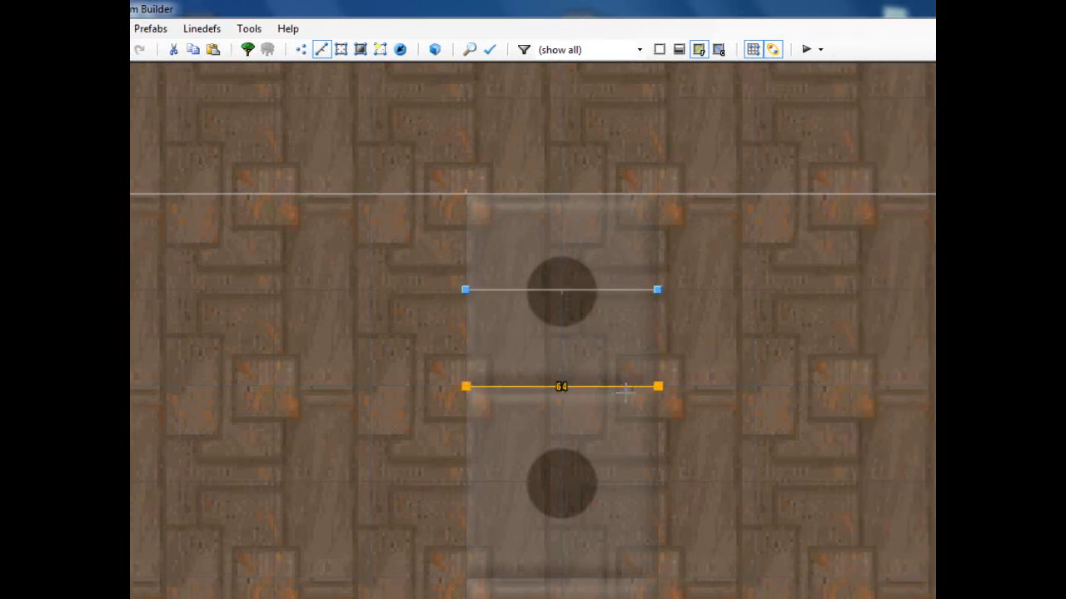
{"action": "right_click", "coordinate": [464, 489]}
{"action": "left_click", "coordinate": [664, 432]}
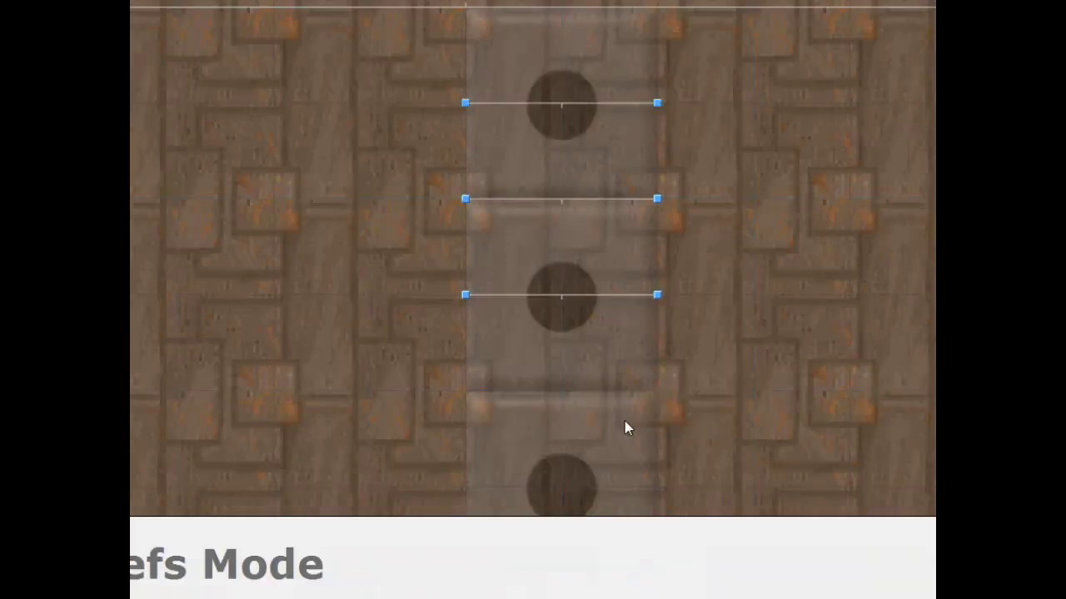
- Continue the evenly spaced crosswise linedefs over the remaining bridge things until seven span the row
{"action": "right_click", "coordinate": [629, 391]}
{"action": "key", "text": "Down"}
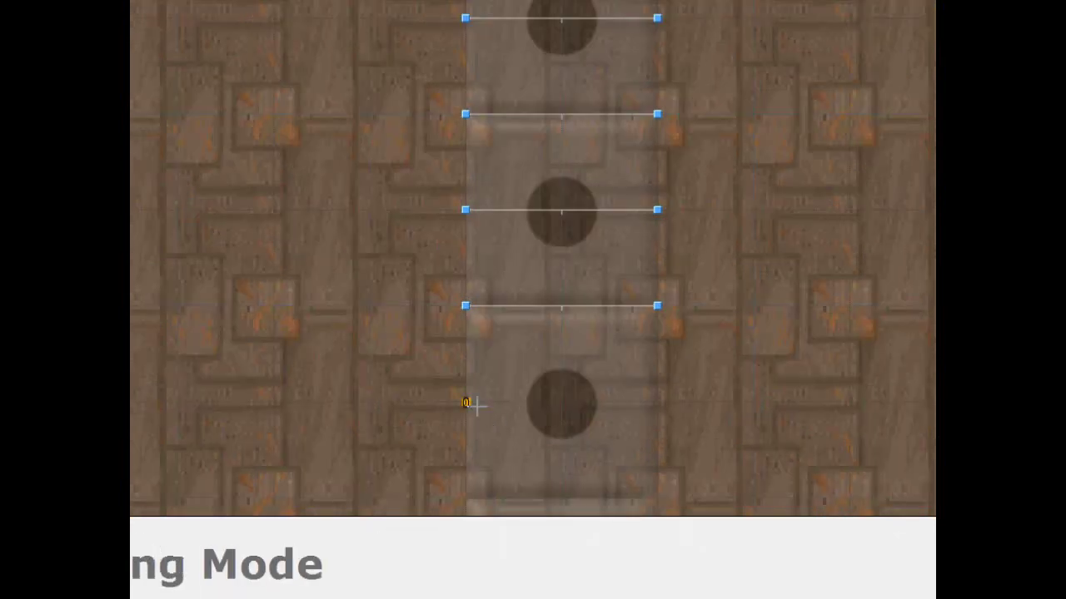
{"action": "right_click", "coordinate": [637, 396]}
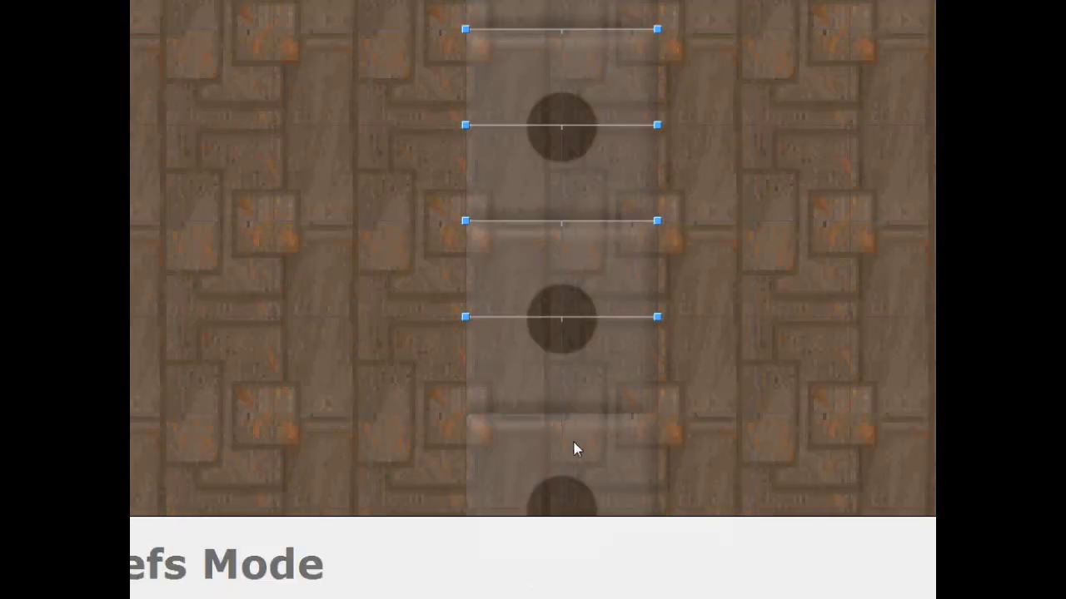
{"action": "right_click", "coordinate": [657, 414]}
{"action": "right_click", "coordinate": [665, 426]}
{"action": "key", "text": "Down"}
{"action": "key", "text": "Down"}
{"action": "key", "text": "Up"}
{"action": "scroll", "coordinate": [483, 321], "scroll_direction": "down", "scroll_amount": 2}
{"action": "key", "text": "Up"}
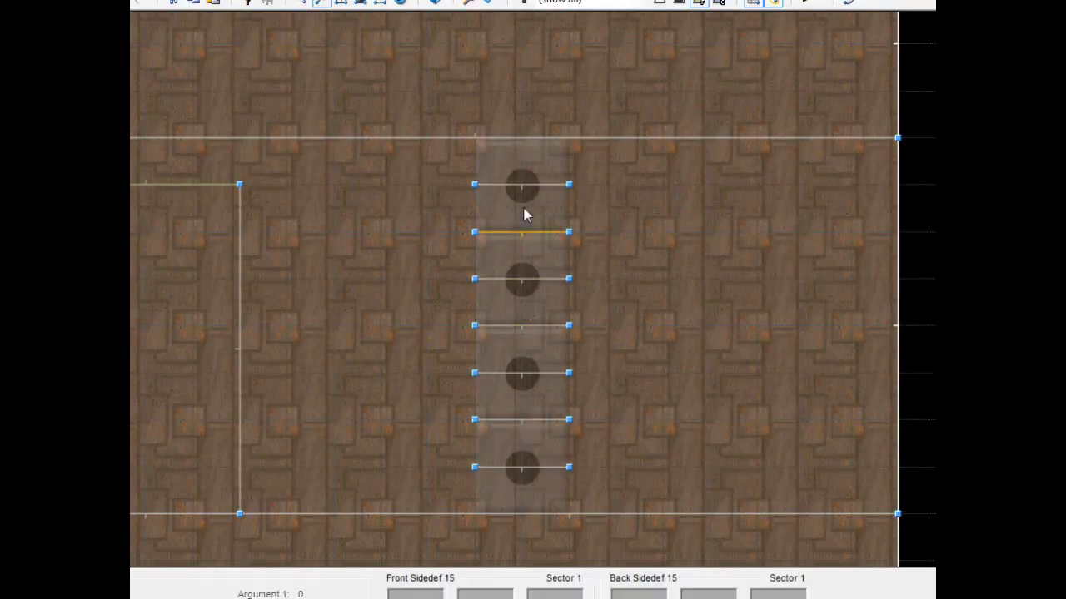
- Draw a 256-unit linedef along each long side of the bridge row, from ledge to ledge, joining the crosswise lines
{"action": "scroll", "coordinate": [583, 185], "scroll_direction": "up", "scroll_amount": 6}
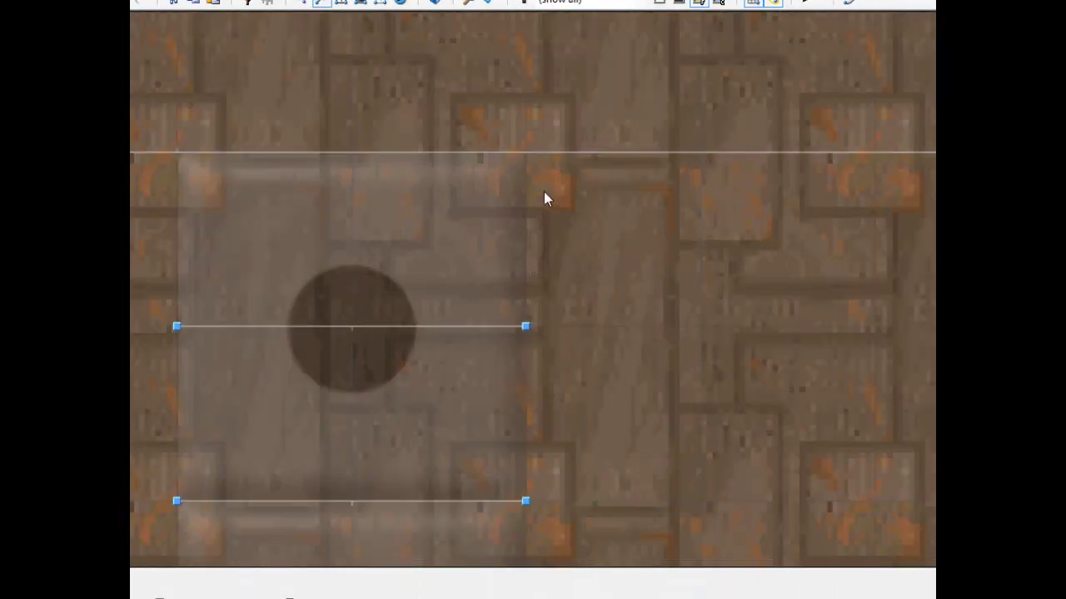
{"action": "scroll", "coordinate": [537, 188], "scroll_direction": "down", "scroll_amount": 5}
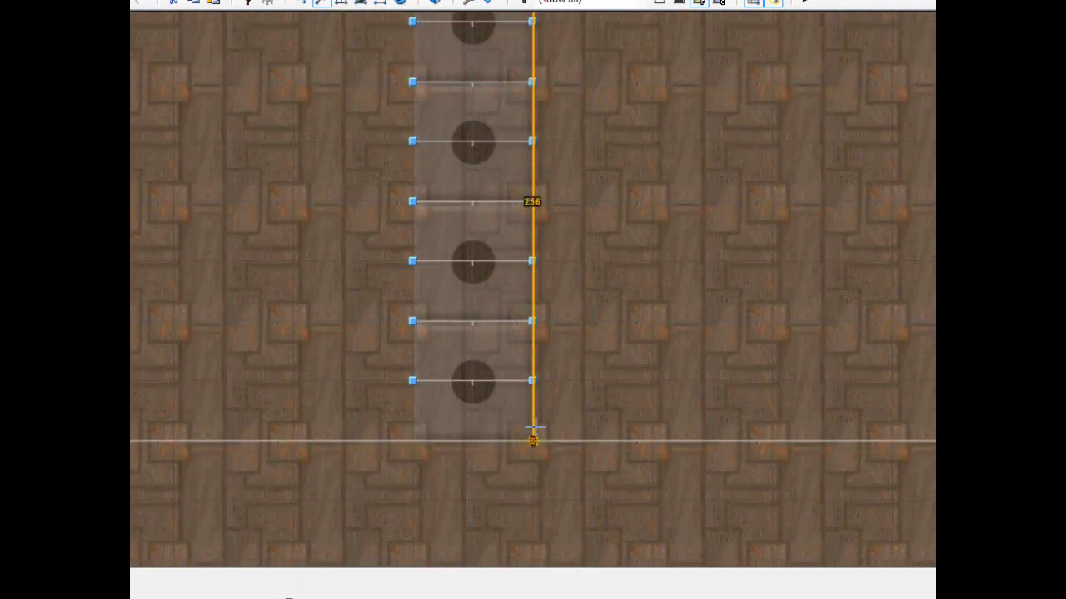
{"action": "key", "text": "Up"}
{"action": "key", "text": "Up"}
{"action": "key", "text": "Up"}
{"action": "scroll", "coordinate": [353, 288], "scroll_direction": "up", "scroll_amount": 2}
{"action": "key", "text": "Up"}
{"action": "scroll", "coordinate": [452, 253], "scroll_direction": "up", "scroll_amount": 2}
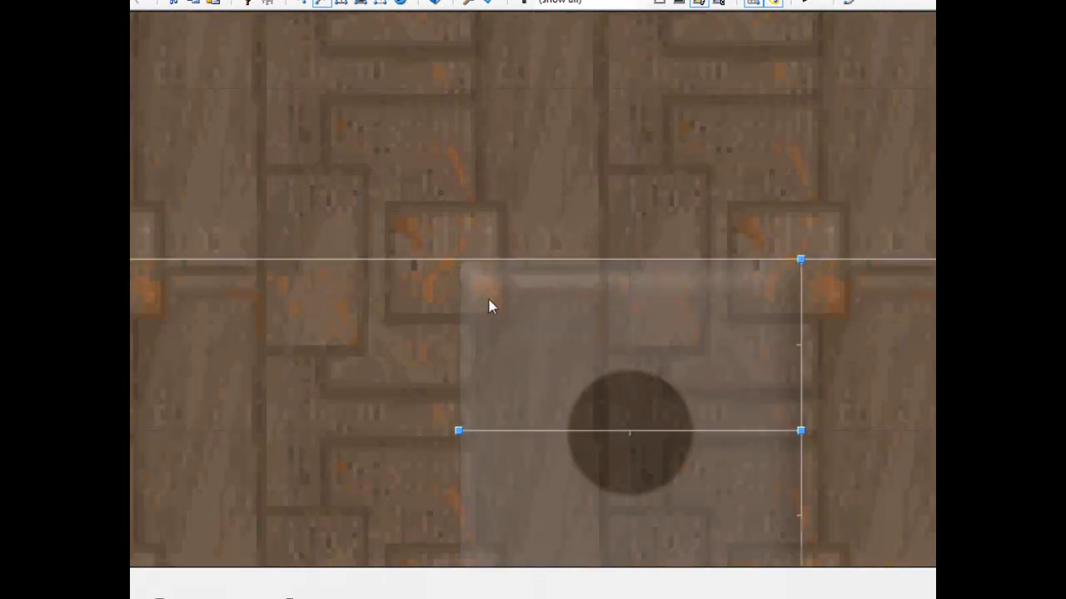
{"action": "right_click", "coordinate": [461, 285]}
{"action": "scroll", "coordinate": [458, 286], "scroll_direction": "down", "scroll_amount": 5}
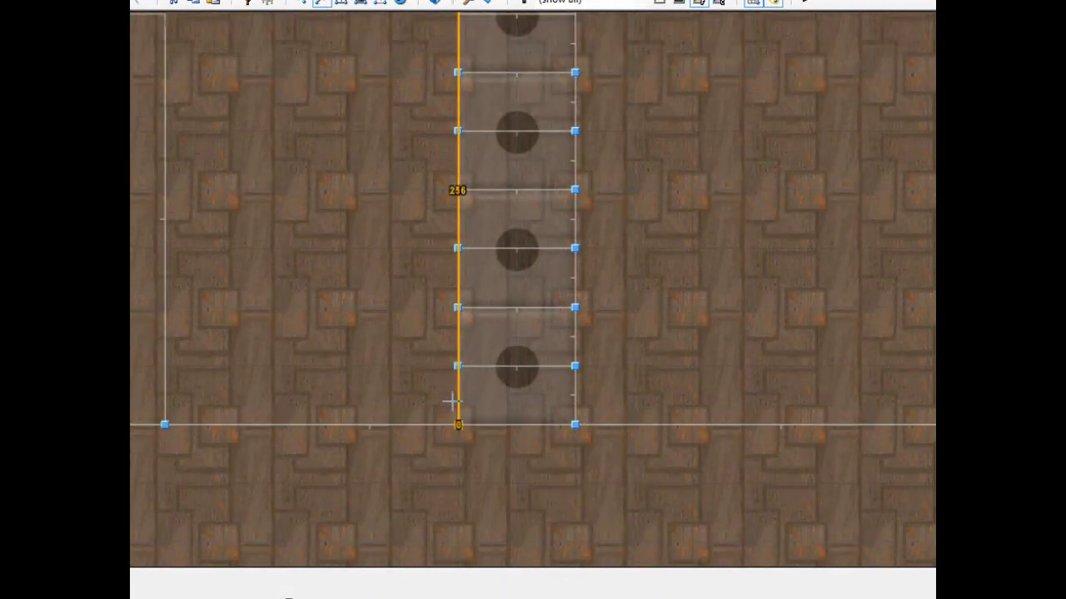
{"action": "key", "text": "Up"}
{"action": "key", "text": "Up"}
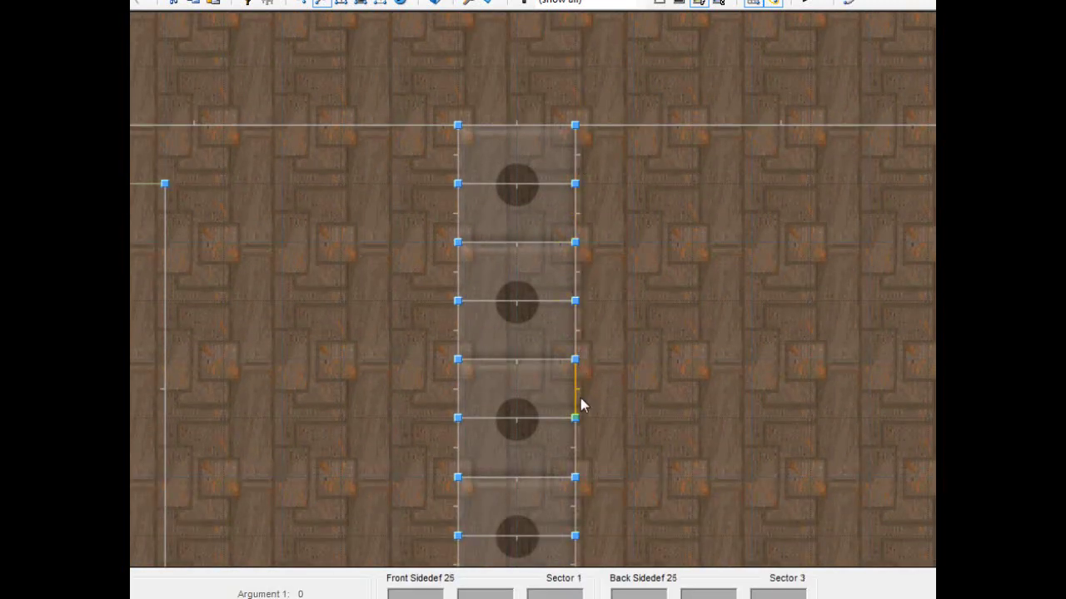
- Select every side and crosswise linedef of the bridge frame, leaving out the two along the ledge edges
{"action": "key", "text": "Down"}
{"action": "key", "text": "Down"}
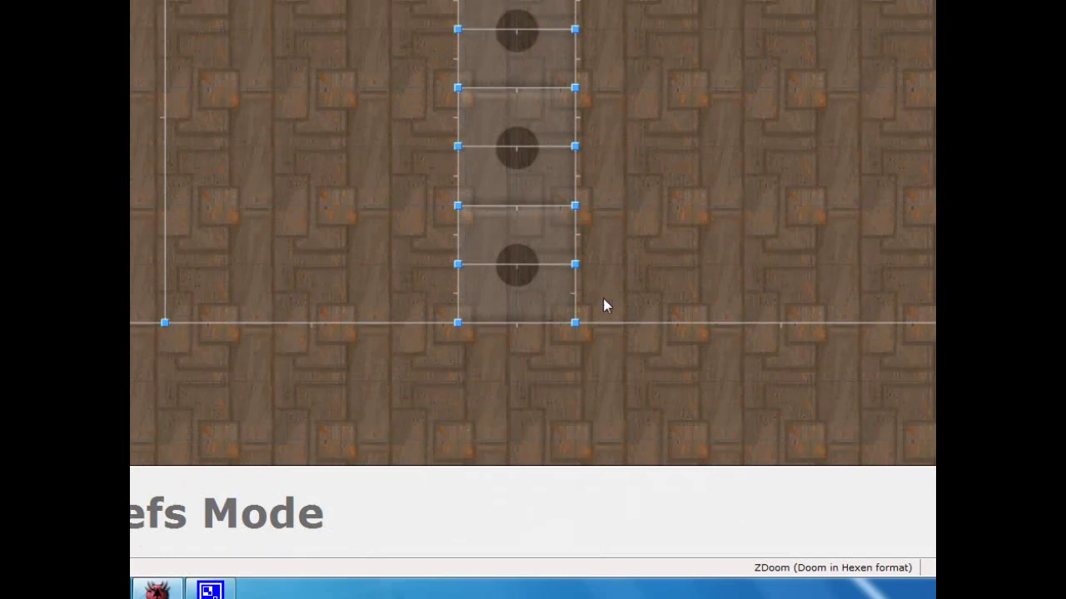
{"action": "scroll", "coordinate": [584, 299], "scroll_direction": "down", "scroll_amount": 4}
{"action": "scroll", "coordinate": [582, 293], "scroll_direction": "up", "scroll_amount": 4}
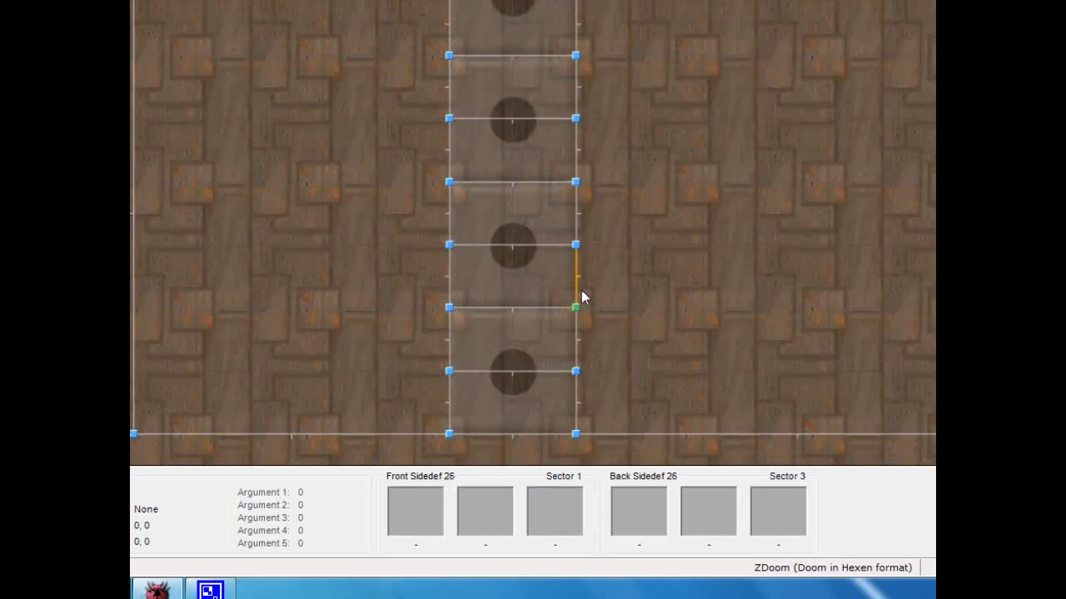
{"action": "scroll", "coordinate": [583, 299], "scroll_direction": "down", "scroll_amount": 4}
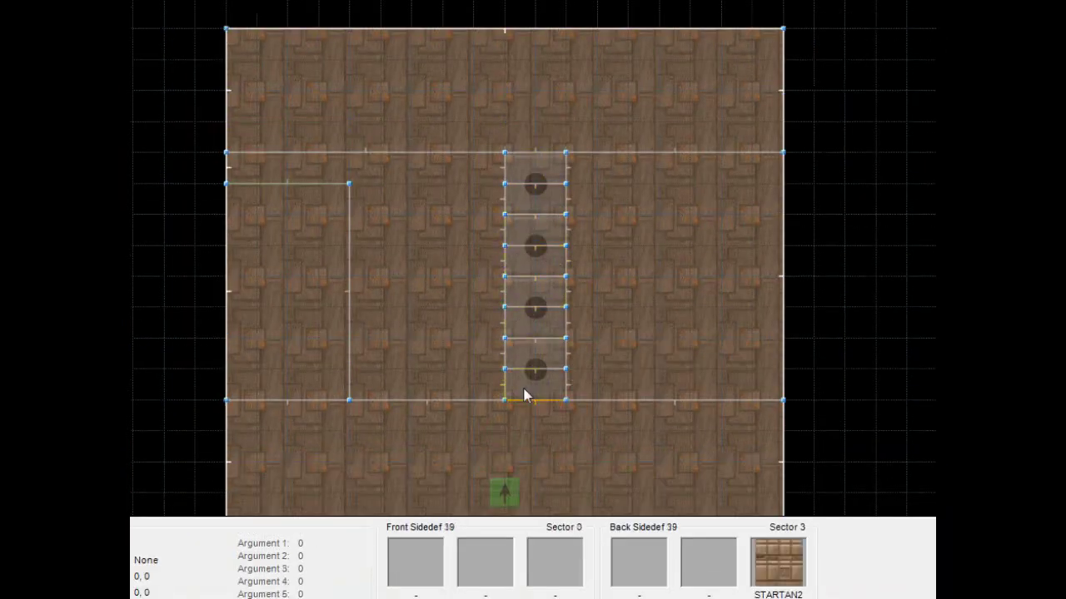
{"action": "scroll", "coordinate": [508, 229], "scroll_direction": "up", "scroll_amount": 4}
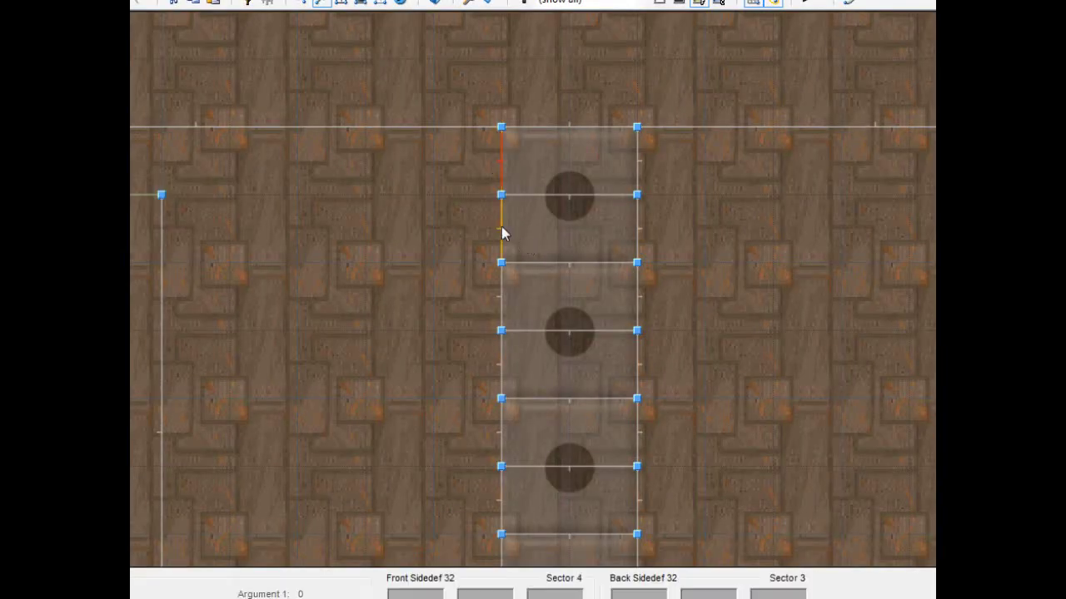
{"action": "left_click", "coordinate": [502, 229]}
{"action": "key", "text": "Down"}
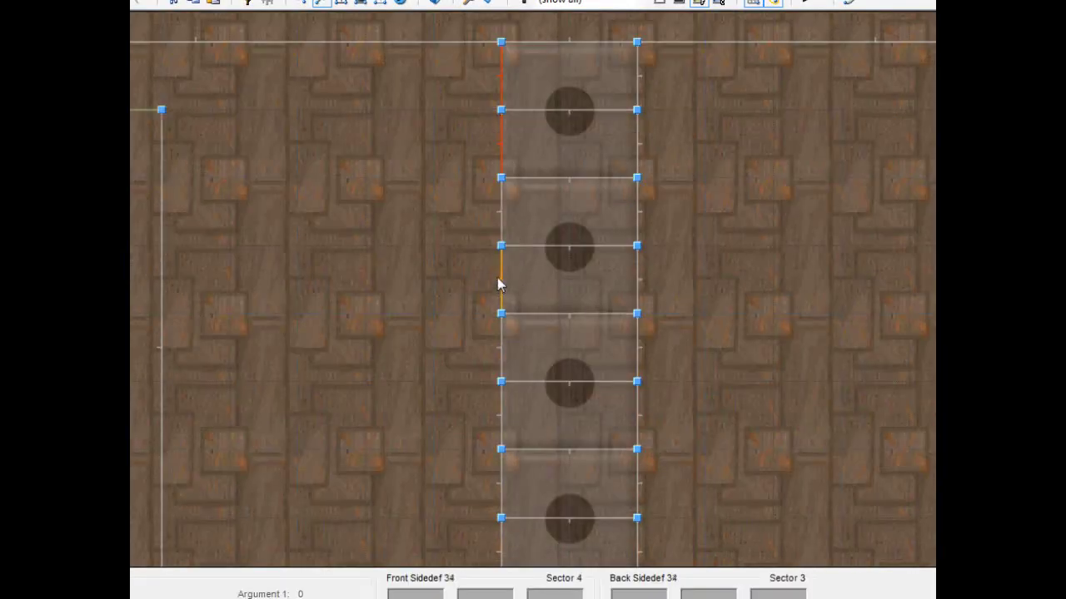
{"action": "key", "text": "Down"}
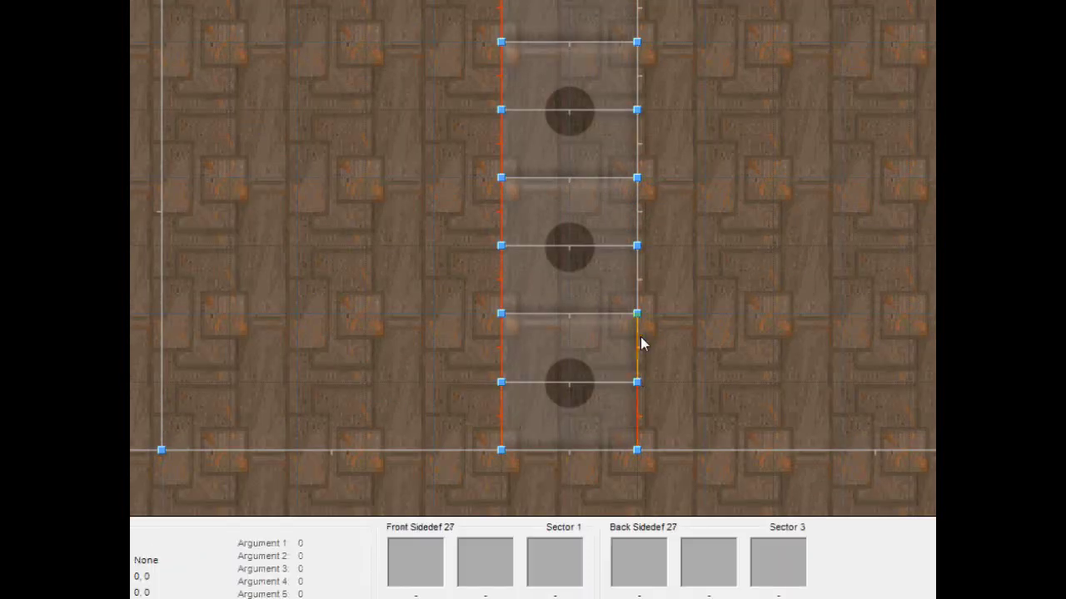
{"action": "left_click", "coordinate": [641, 335]}
{"action": "key", "text": "Up"}
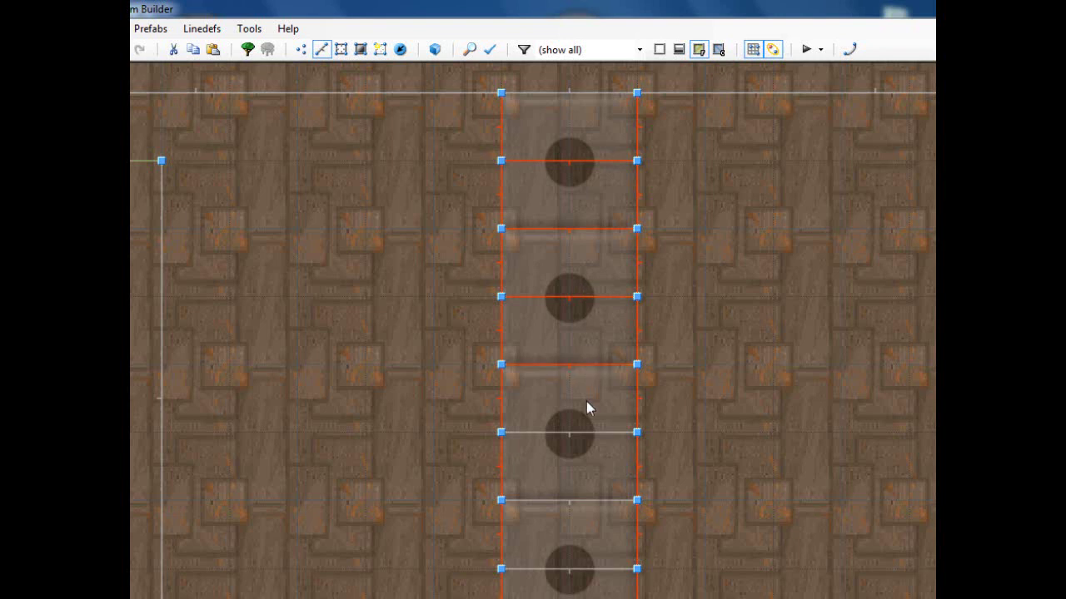
{"action": "left_click", "coordinate": [582, 501]}
{"action": "left_click", "coordinate": [589, 567]}
{"action": "scroll", "coordinate": [591, 564], "scroll_direction": "down", "scroll_amount": 2}
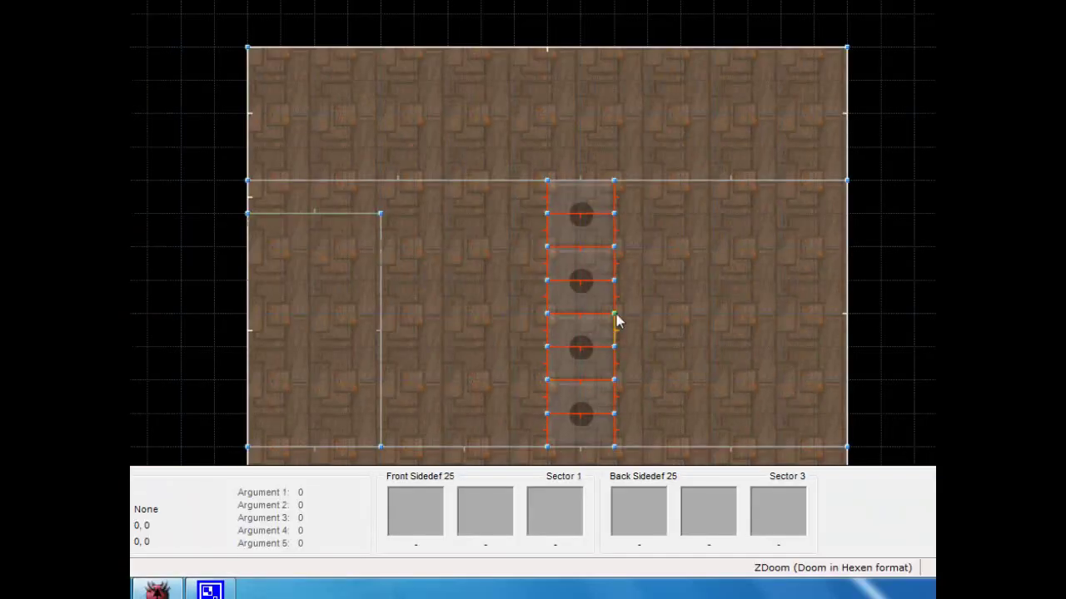
- Give the selected bridge linedefs the middle texture STEPTOP on both front and back sides, and view them in Visual Mode
{"action": "key", "text": "Down"}
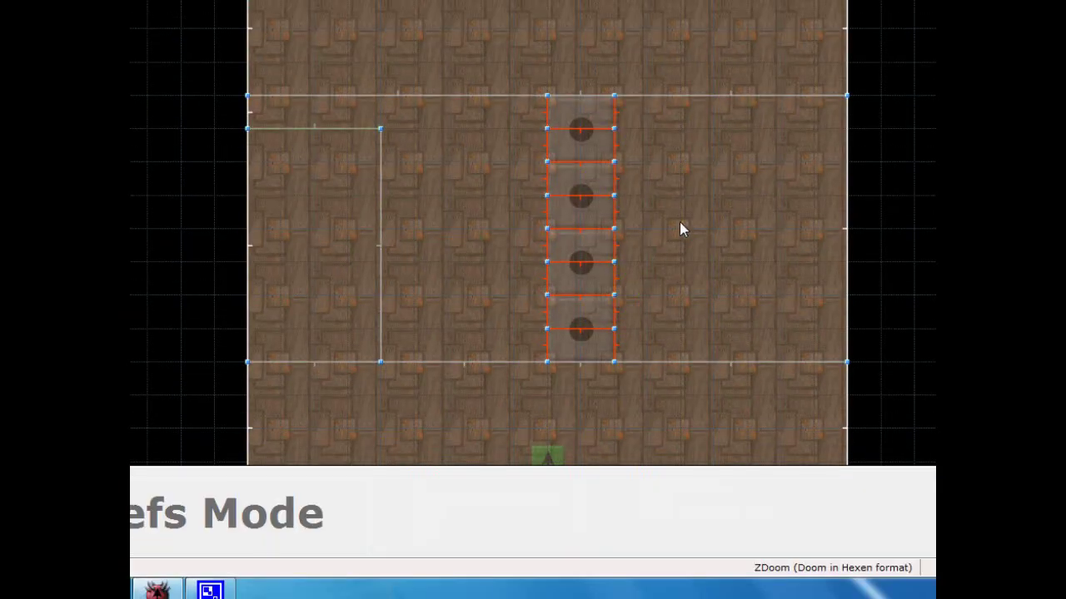
{"action": "scroll", "coordinate": [680, 223], "scroll_direction": "up", "scroll_amount": 2}
{"action": "scroll", "coordinate": [683, 232], "scroll_direction": "down", "scroll_amount": 1}
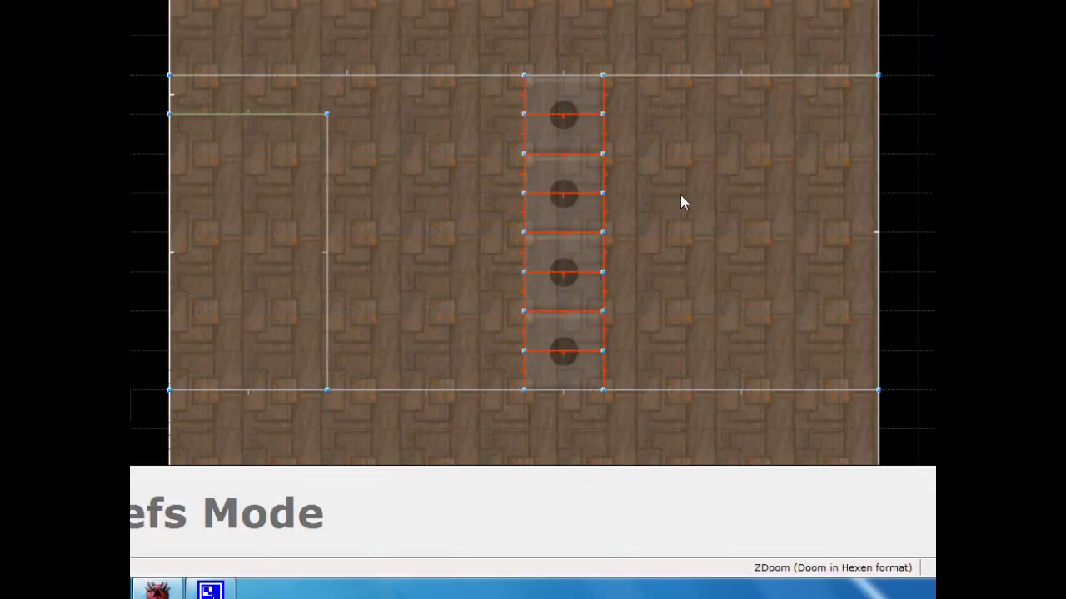
{"action": "scroll", "coordinate": [599, 215], "scroll_direction": "up", "scroll_amount": 4}
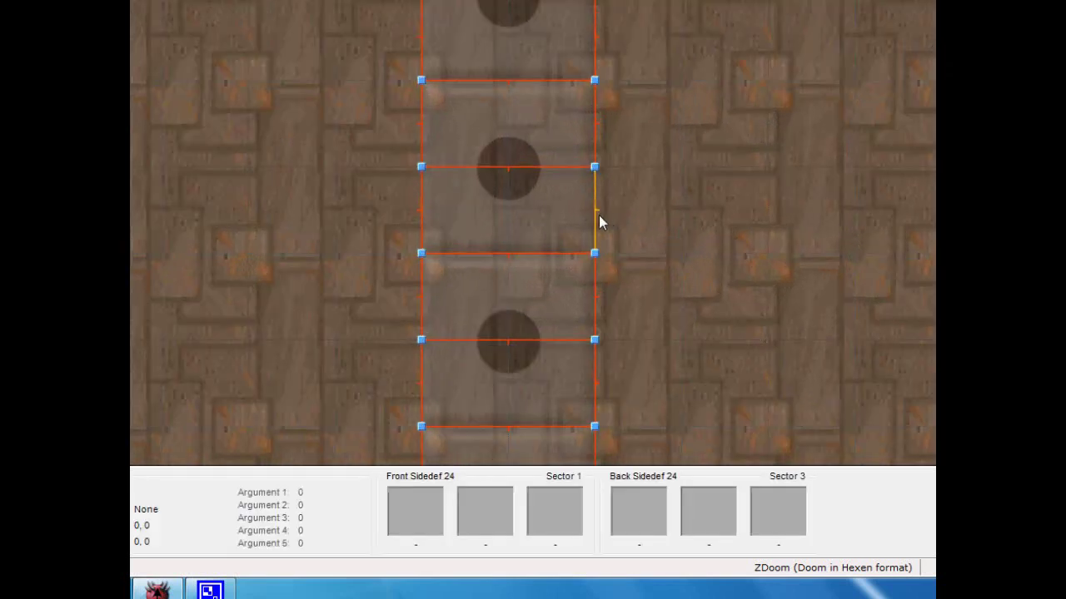
{"action": "right_click", "coordinate": [599, 214]}
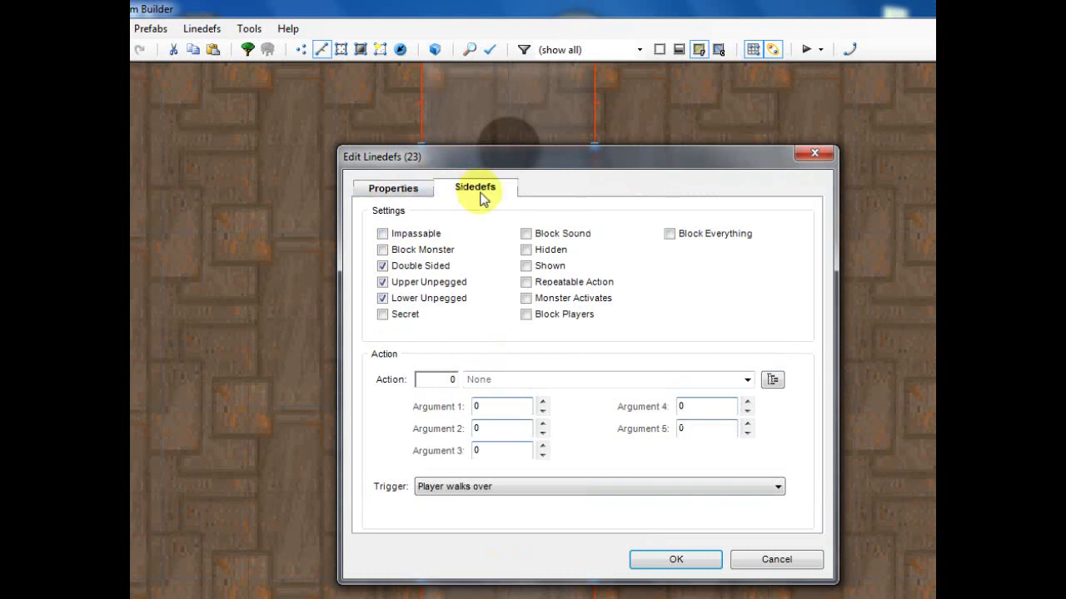
{"action": "left_click", "coordinate": [476, 188]}
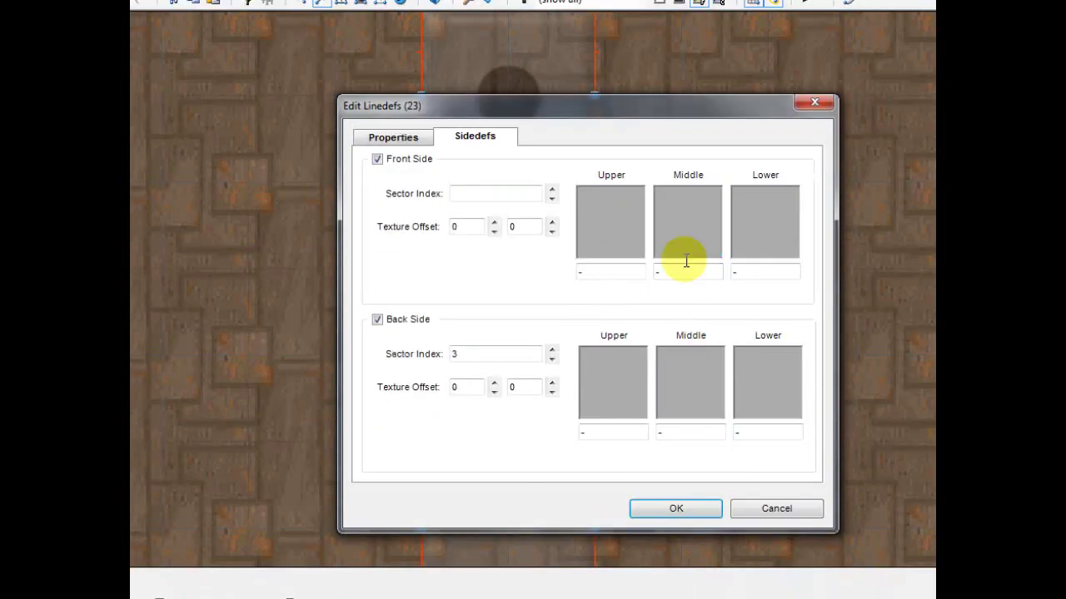
{"action": "left_click", "coordinate": [675, 216]}
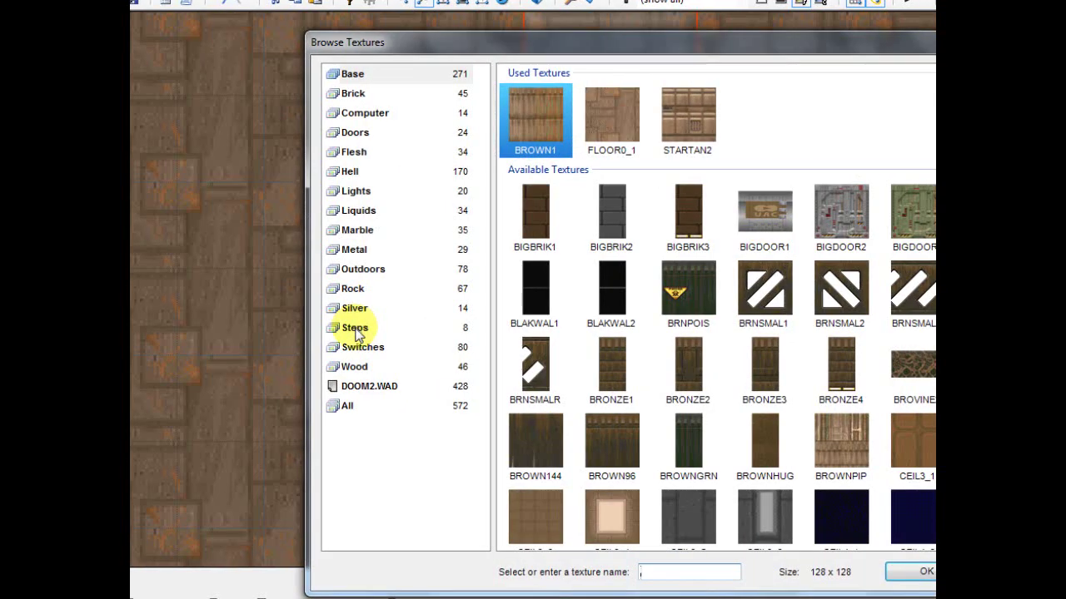
{"action": "left_click", "coordinate": [355, 329]}
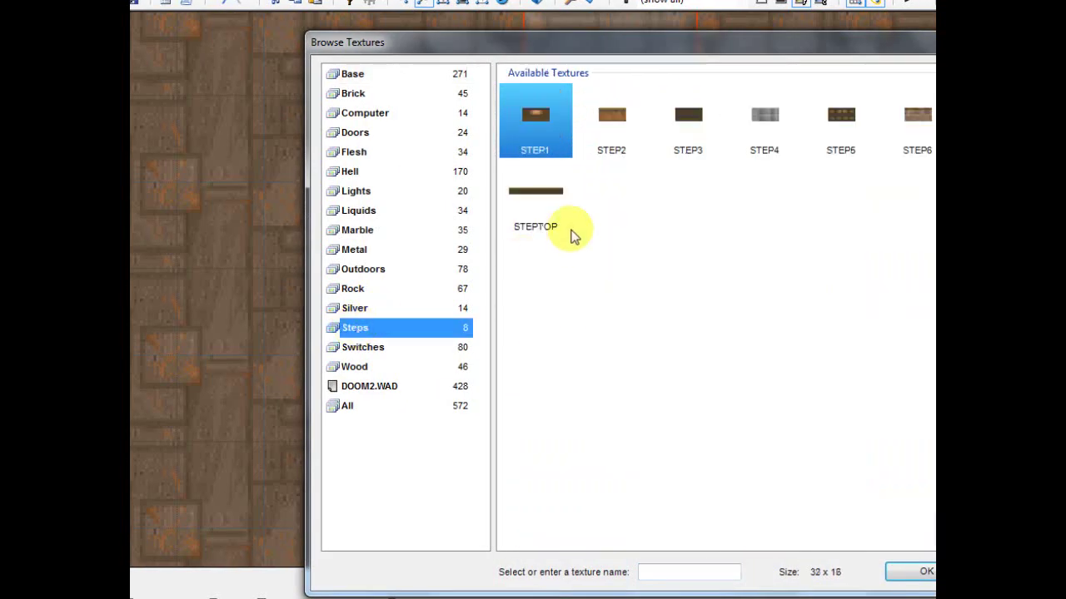
{"action": "double_click", "coordinate": [541, 197]}
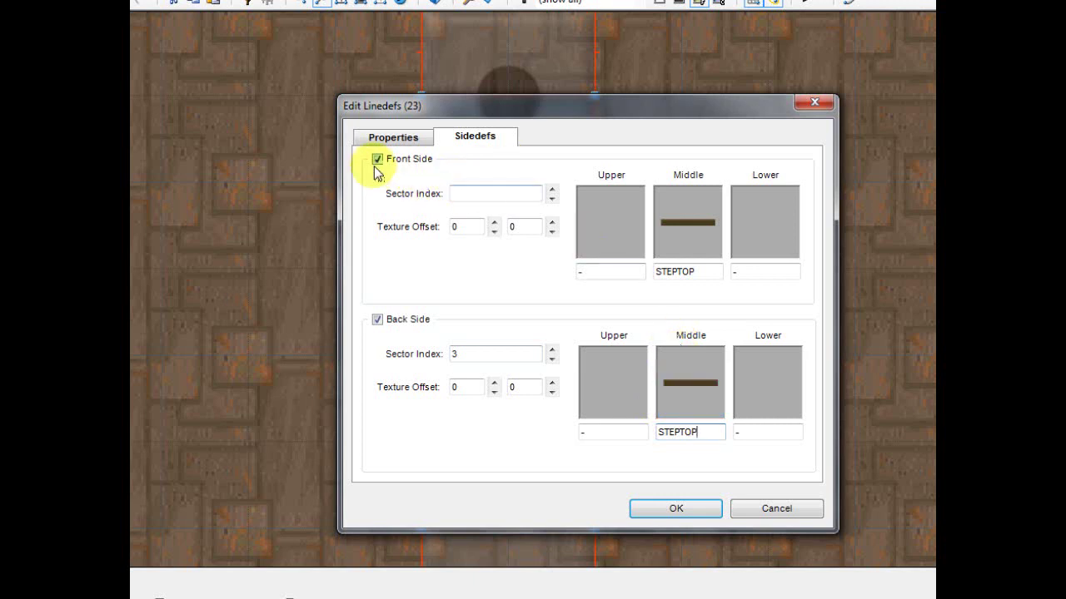
{"action": "left_click", "coordinate": [687, 240]}
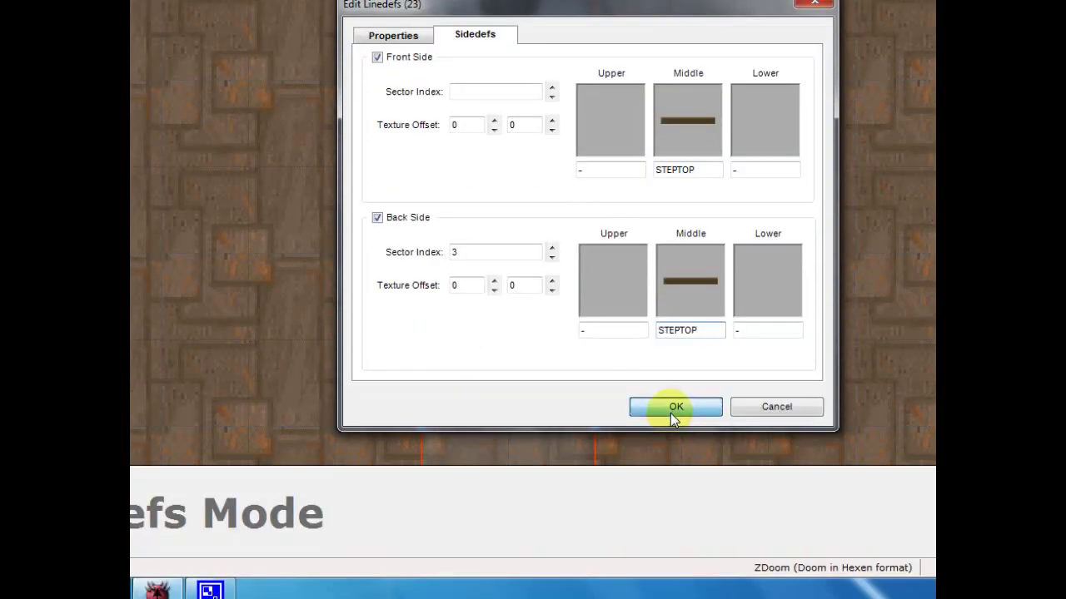
{"action": "left_click", "coordinate": [675, 508]}
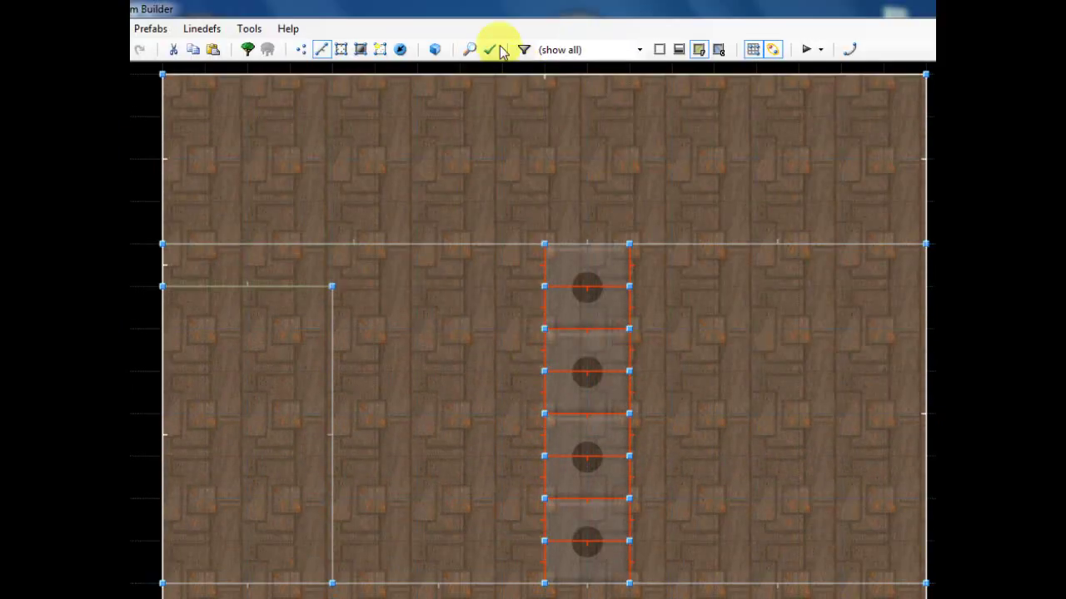
{"action": "left_click", "coordinate": [436, 50]}
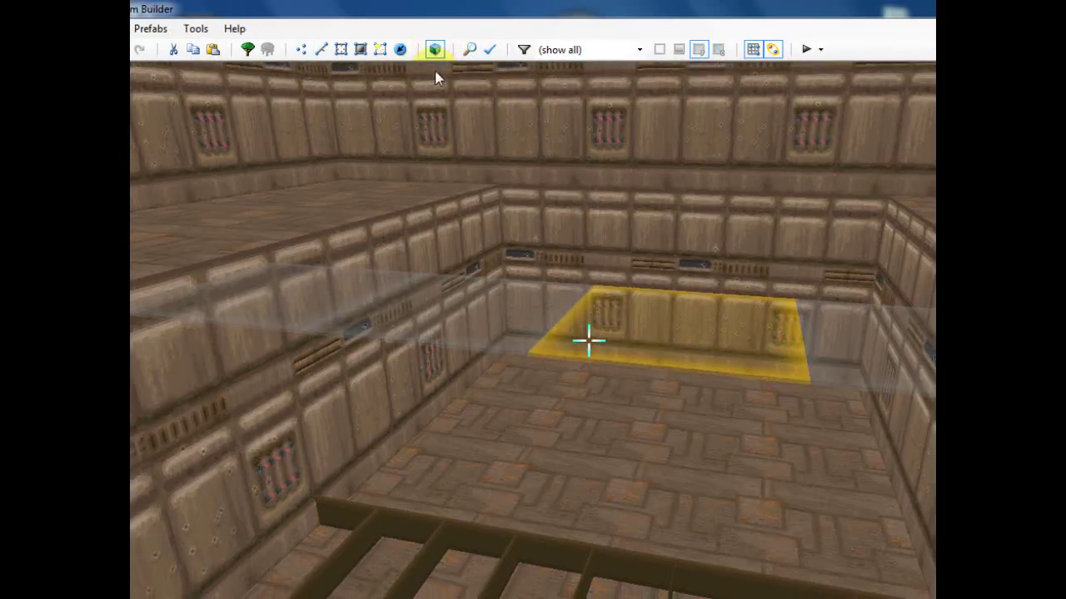
- Examine the STEPTOP-textured bridge frame on the pit floor from several sides
{"action": "key", "text": "w"}
{"action": "key", "text": "a"}
{"action": "key", "text": "d"}
{"action": "key", "text": "w"}
{"action": "key", "text": "s"}
{"action": "key", "text": "w"}
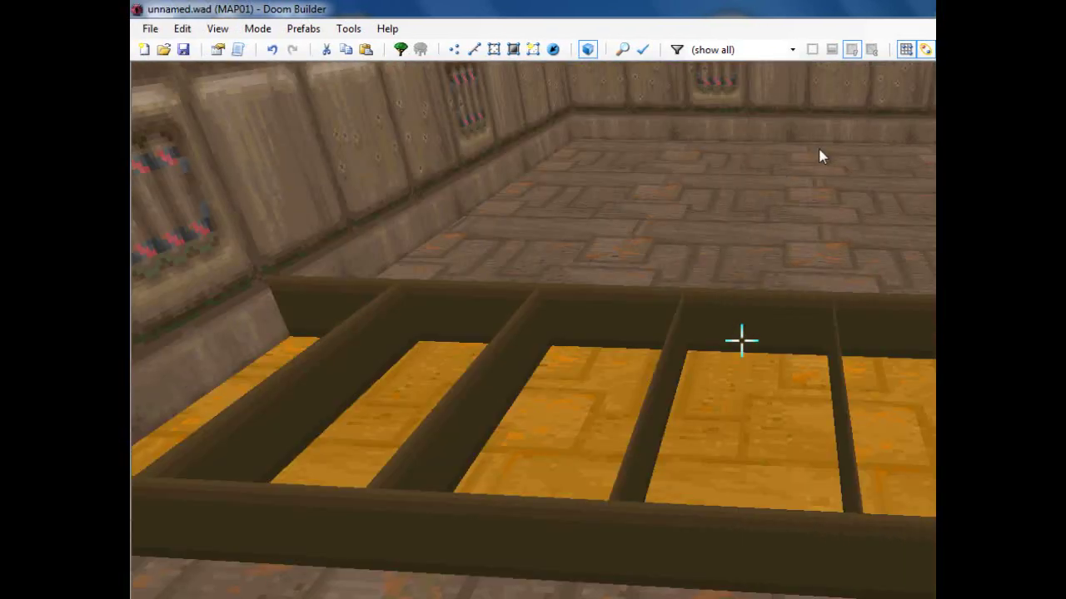
{"action": "key", "text": "s"}
{"action": "key", "text": "w"}
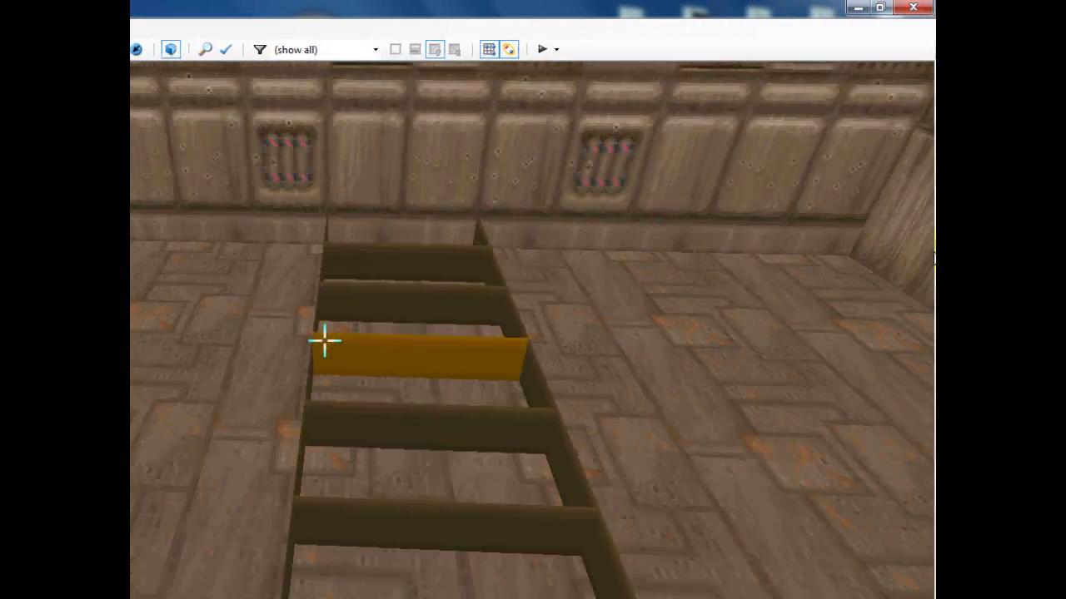
{"action": "key", "text": "s"}
{"action": "key", "text": "w"}
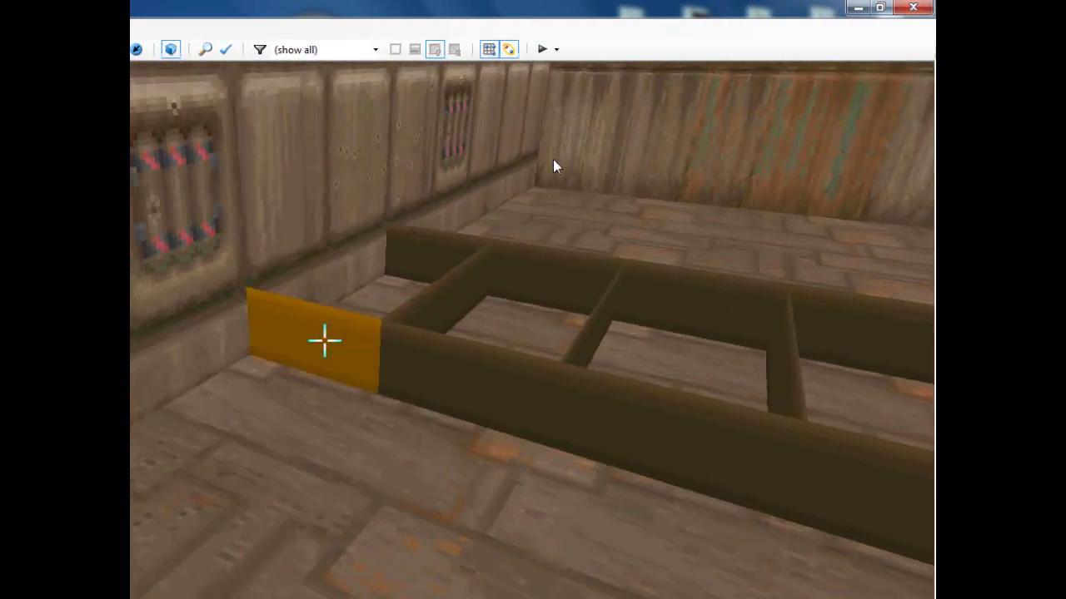
- Select the outward-facing STEPTOP middle textures of every segment along the near long side of the bridge frame
{"action": "left_click", "coordinate": [324, 341]}
{"action": "key", "text": "d"}
{"action": "left_click", "coordinate": [323, 341]}
{"action": "left_click", "coordinate": [324, 340]}
{"action": "left_click", "coordinate": [324, 340]}
{"action": "left_click", "coordinate": [324, 340]}
{"action": "left_click", "coordinate": [324, 341]}
{"action": "left_click", "coordinate": [324, 340]}
{"action": "left_click", "coordinate": [323, 340]}
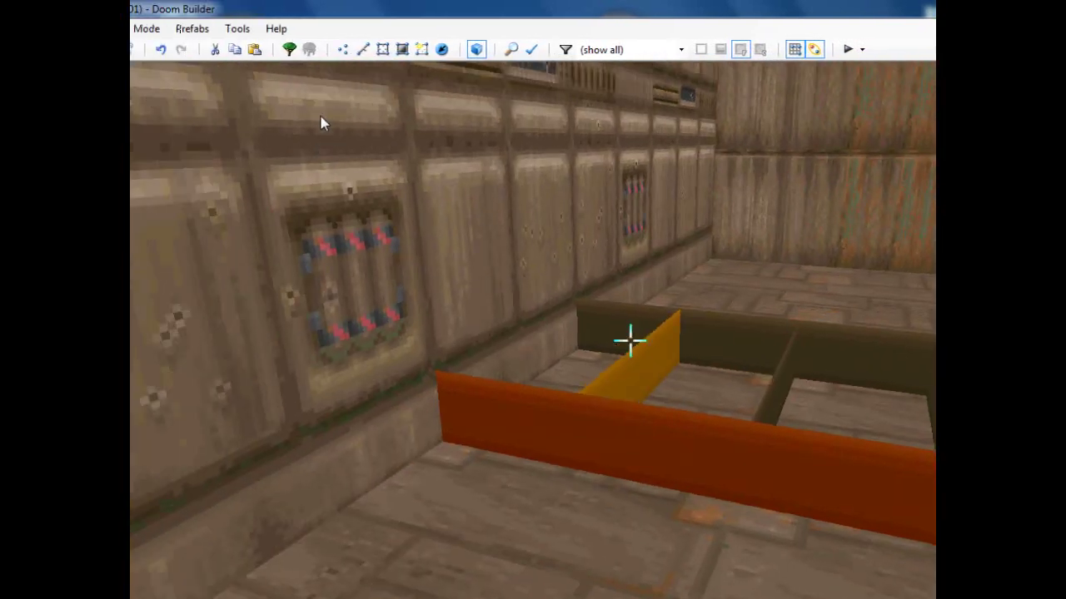
- Add the inward-facing middle textures along the opposite long side of the bridge frame to the selection
{"action": "left_click", "coordinate": [323, 341]}
{"action": "left_click", "coordinate": [324, 341]}
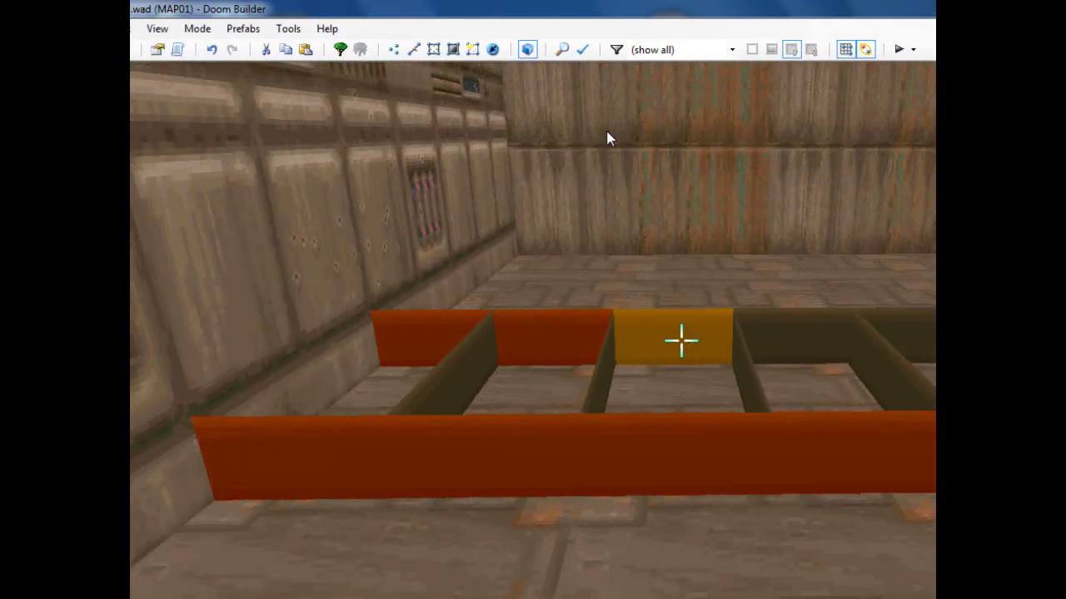
{"action": "key", "text": "Right"}
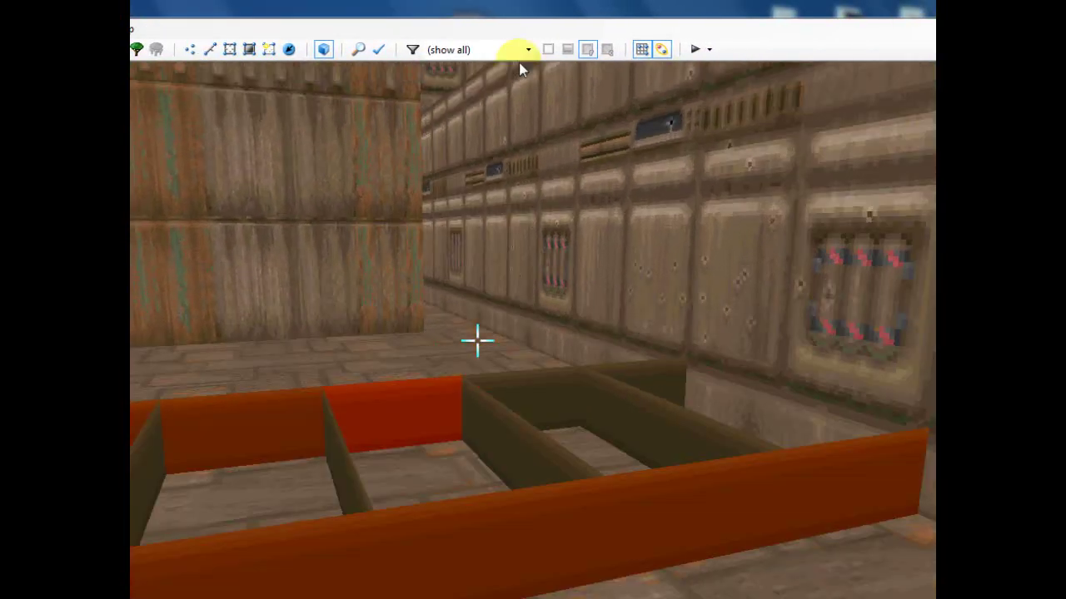
{"action": "key", "text": "Left"}
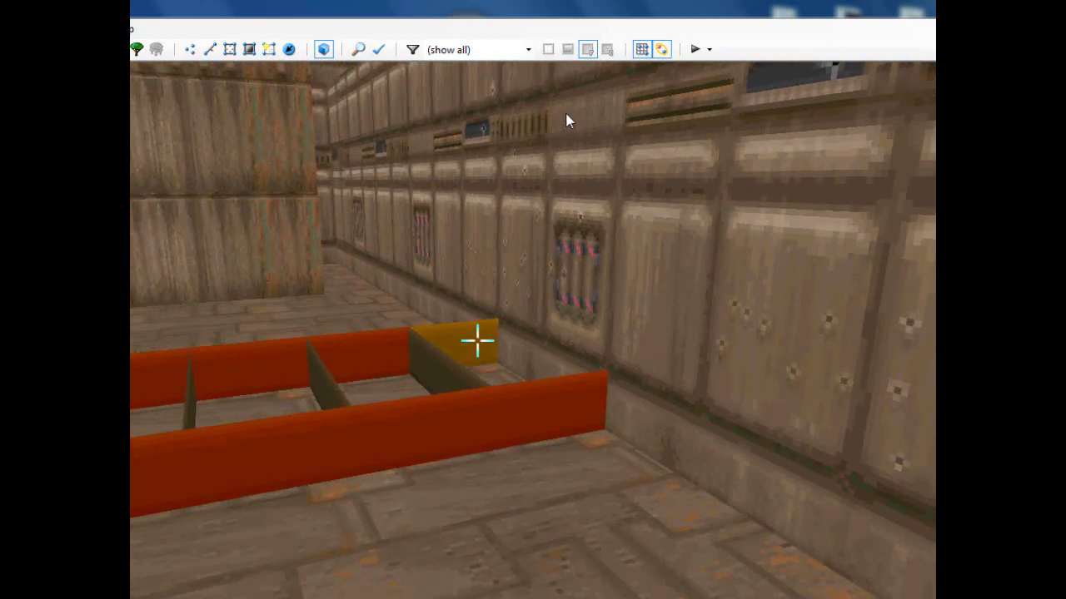
{"action": "key", "text": "w"}
{"action": "left_click", "coordinate": [477, 340]}
{"action": "left_click", "coordinate": [477, 340]}
{"action": "left_click", "coordinate": [477, 340]}
{"action": "key", "text": "e"}
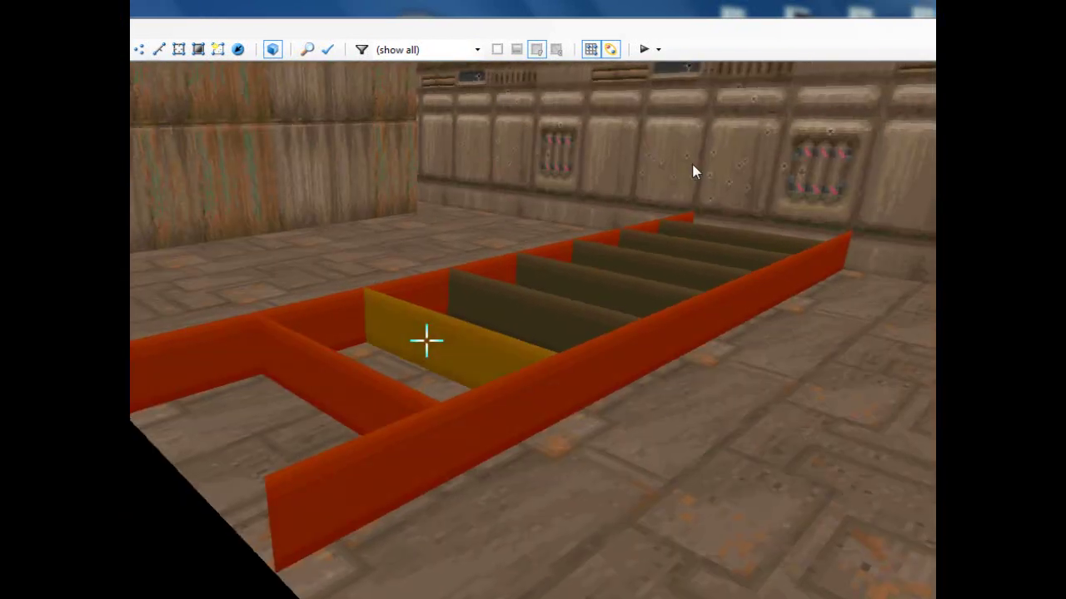
- Add the facing middle textures of all crosswise bridge linedefs to the selection
{"action": "left_click", "coordinate": [324, 340]}
{"action": "key", "text": "d"}
{"action": "left_click", "coordinate": [325, 341]}
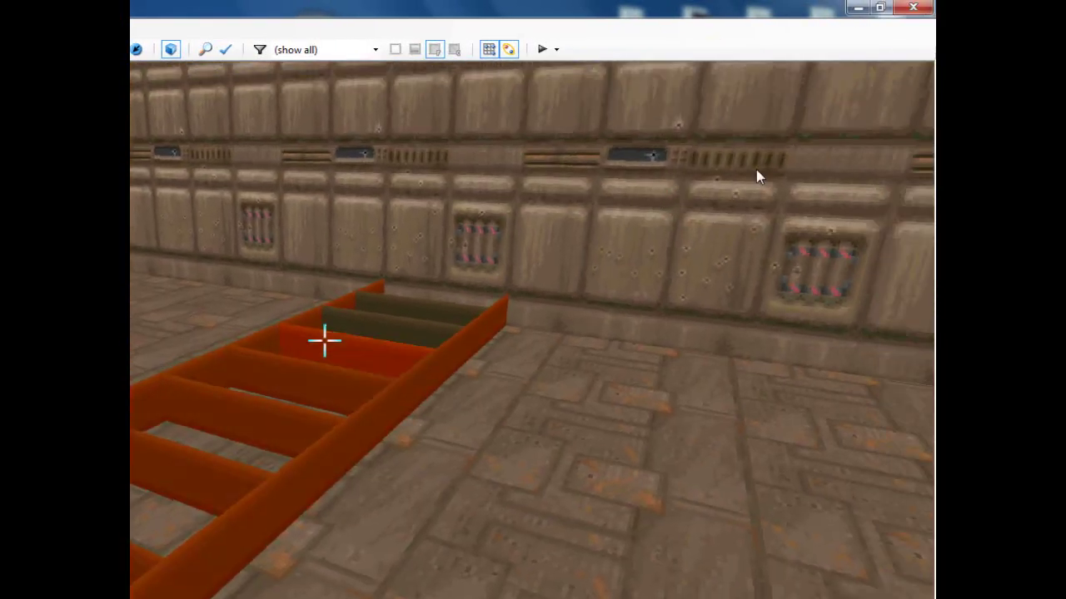
{"action": "left_click", "coordinate": [325, 341]}
{"action": "left_click", "coordinate": [325, 340]}
{"action": "key", "text": "f"}
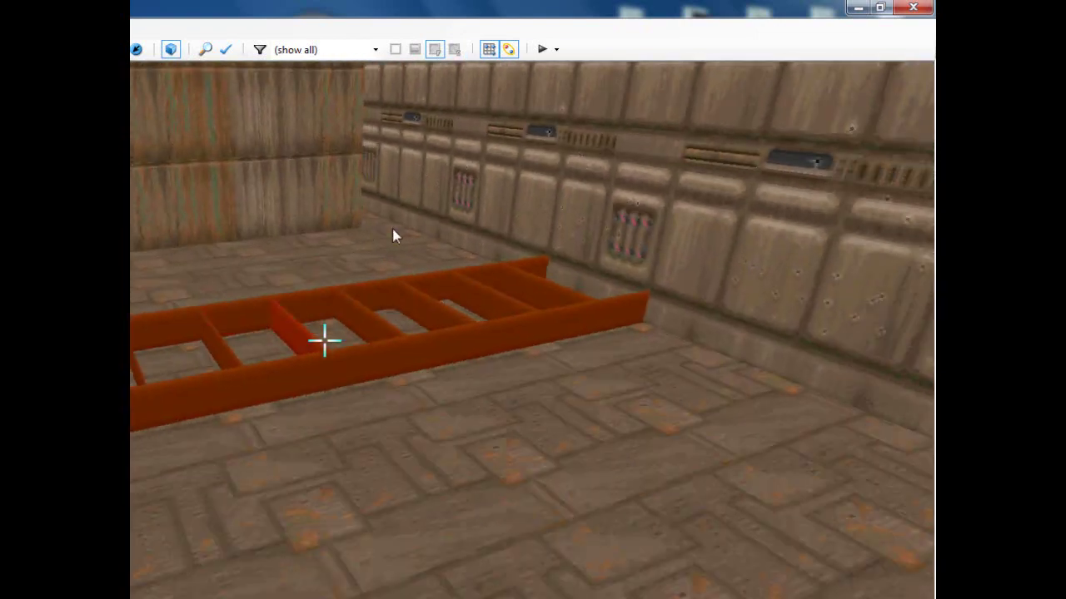
{"action": "key", "text": "e"}
{"action": "key", "text": "e"}
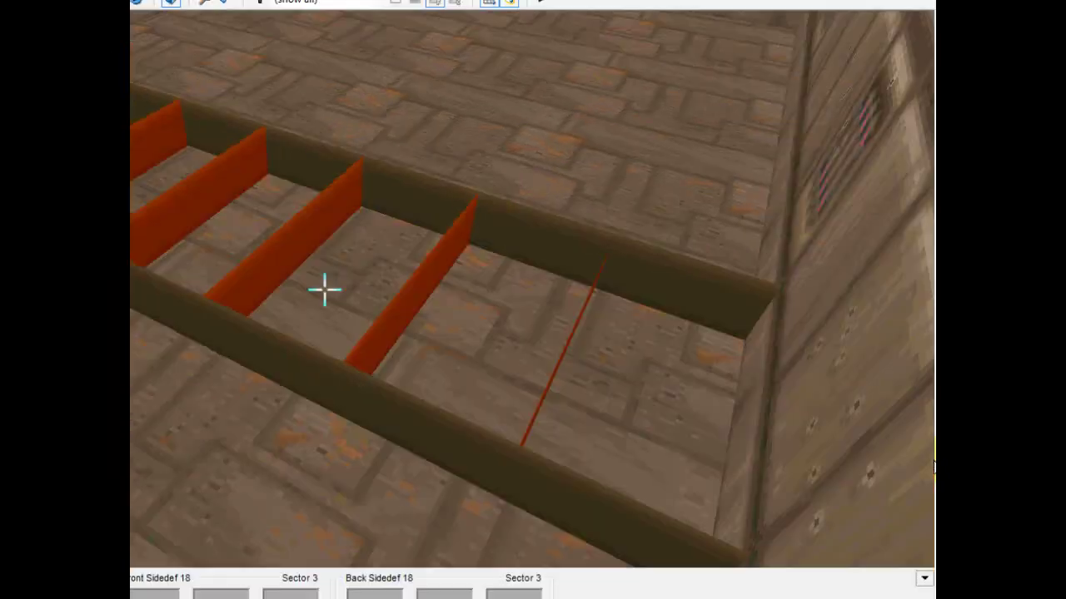
- From the opposite side of the bridge, add the unselected inner faces along its far long side to the selection
{"action": "key", "text": "s"}
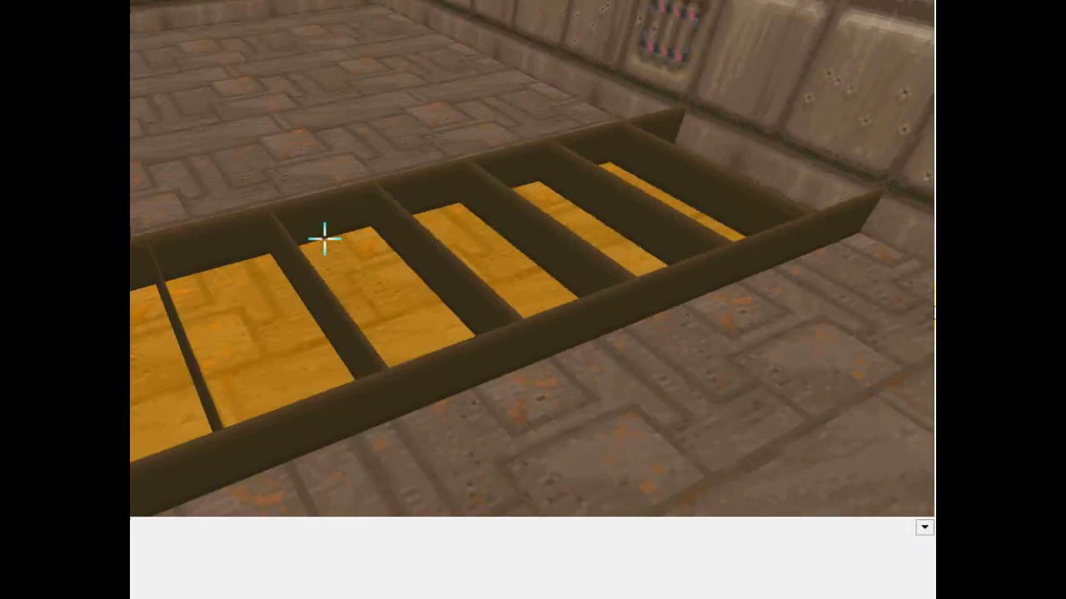
{"action": "key", "text": "s"}
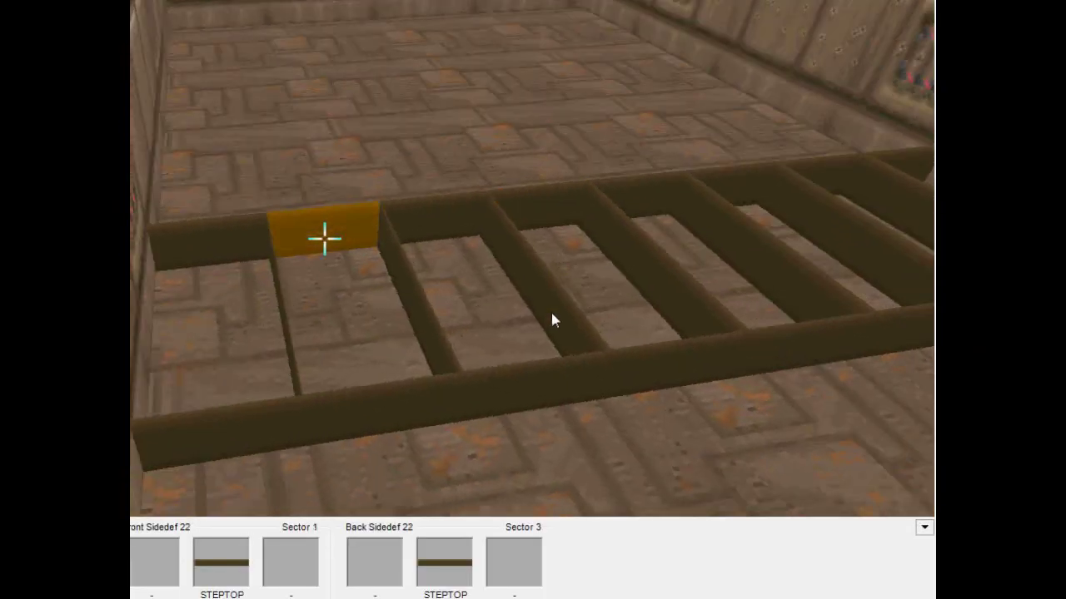
{"action": "key", "text": "e"}
{"action": "left_click", "coordinate": [325, 239]}
{"action": "key", "text": "f"}
{"action": "left_click", "coordinate": [324, 239]}
{"action": "key", "text": "d"}
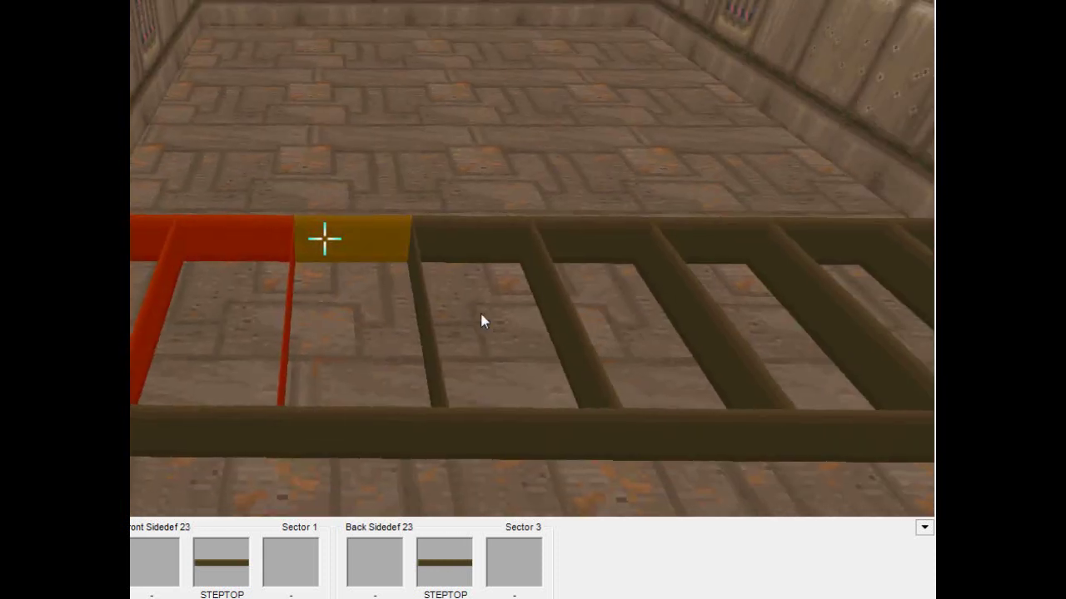
{"action": "left_click", "coordinate": [325, 239]}
{"action": "key", "text": "f"}
{"action": "left_click", "coordinate": [325, 239]}
{"action": "left_click", "coordinate": [324, 239]}
{"action": "left_click", "coordinate": [325, 239]}
{"action": "left_click", "coordinate": [325, 239]}
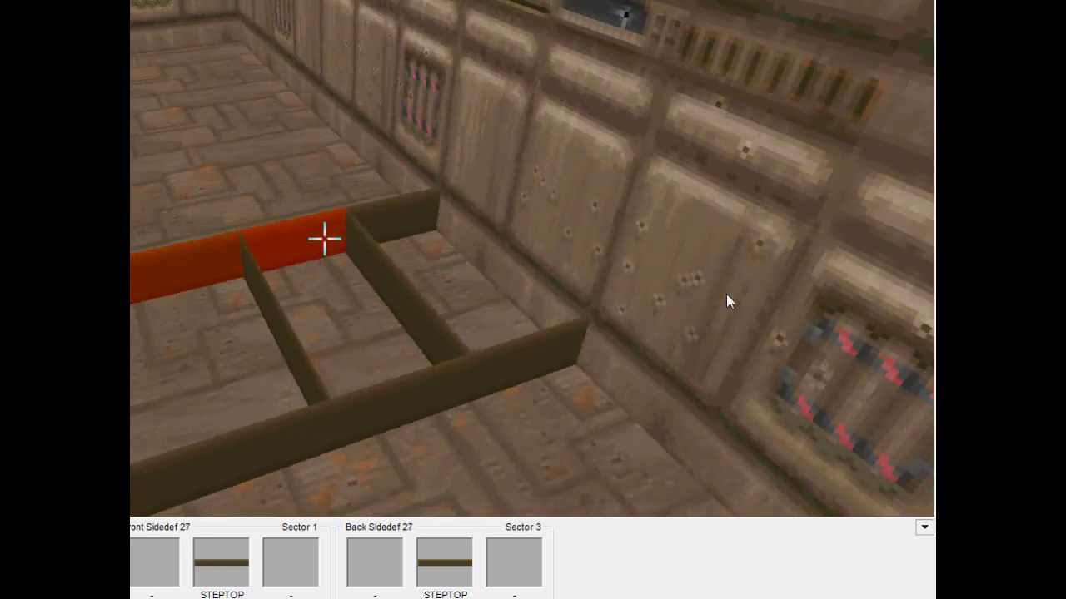
{"action": "left_click", "coordinate": [324, 239]}
- Add the unselected reverse faces of the crosswise bridge linedefs to the selection
{"action": "key", "text": "s"}
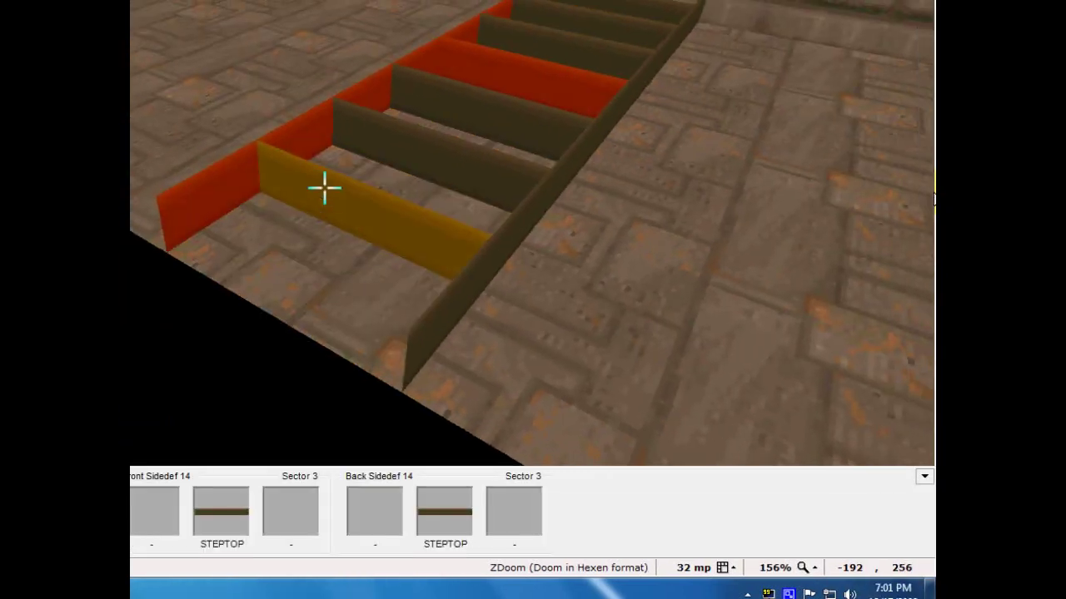
{"action": "left_click", "coordinate": [375, 188]}
{"action": "left_click", "coordinate": [375, 188]}
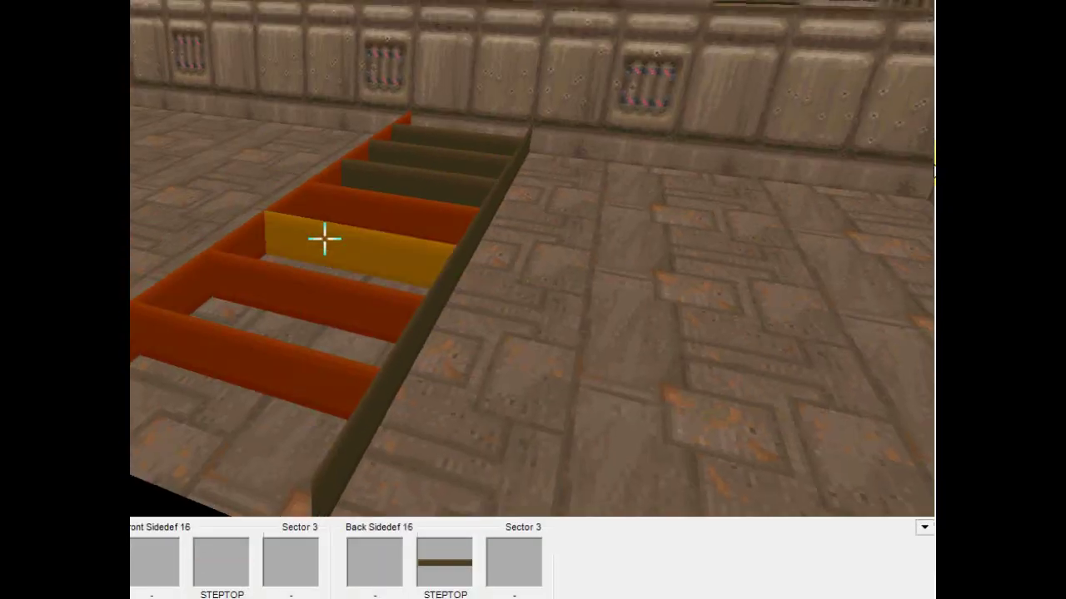
{"action": "left_click", "coordinate": [325, 239]}
{"action": "left_click", "coordinate": [325, 238]}
{"action": "left_click", "coordinate": [325, 239]}
{"action": "left_click", "coordinate": [324, 239]}
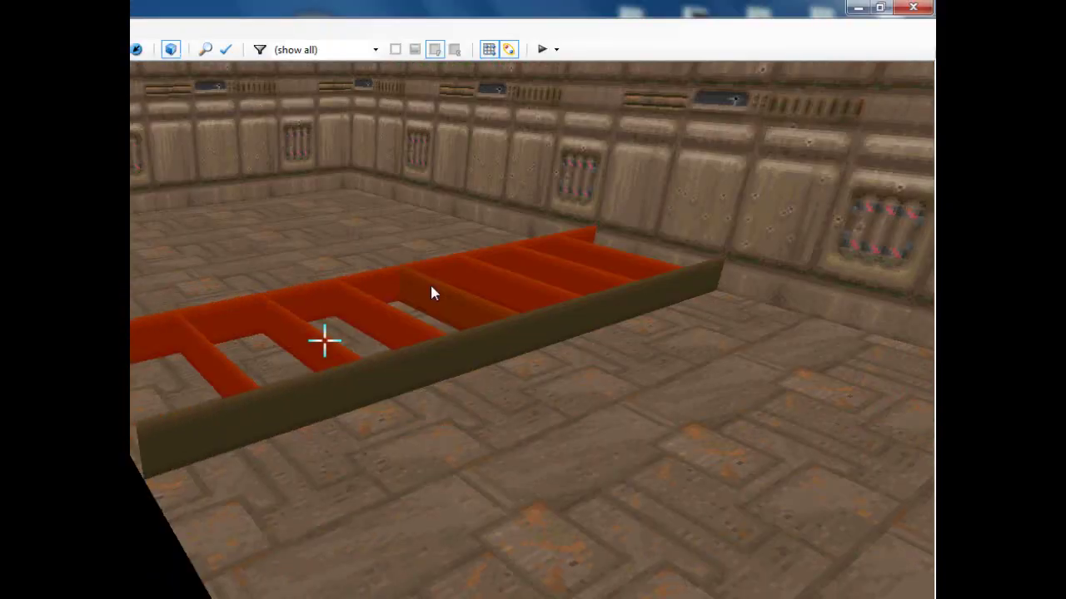
- Add the remaining outer faces along the near long side, so both sides of every frame linedef are selected
{"action": "left_click", "coordinate": [325, 340]}
{"action": "left_click", "coordinate": [324, 340]}
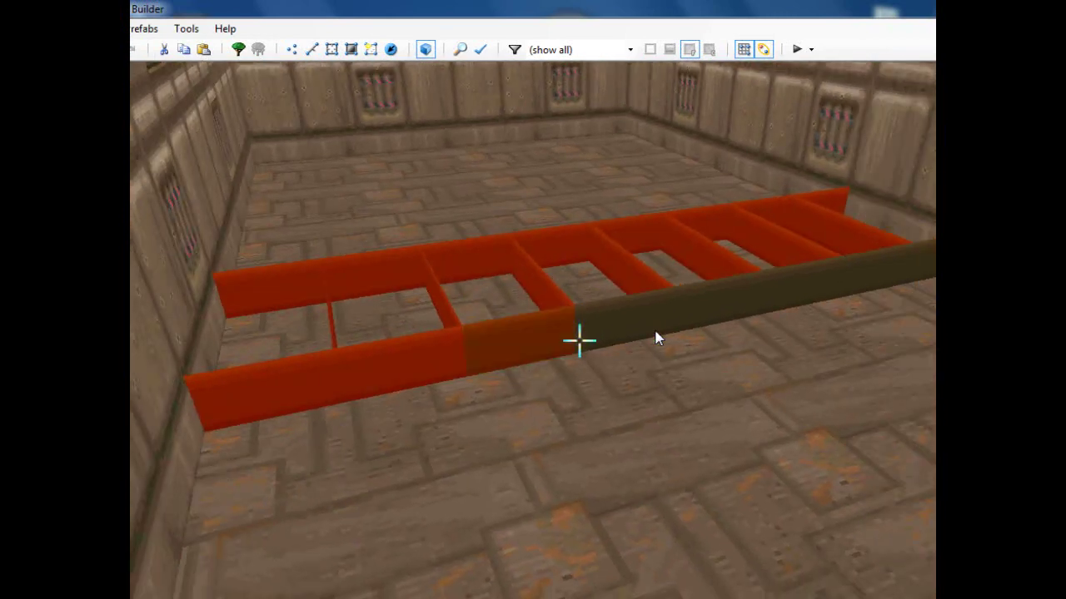
{"action": "left_click", "coordinate": [579, 340]}
{"action": "left_click", "coordinate": [579, 341]}
{"action": "left_click", "coordinate": [580, 341]}
{"action": "left_click", "coordinate": [579, 341]}
{"action": "left_click", "coordinate": [580, 340]}
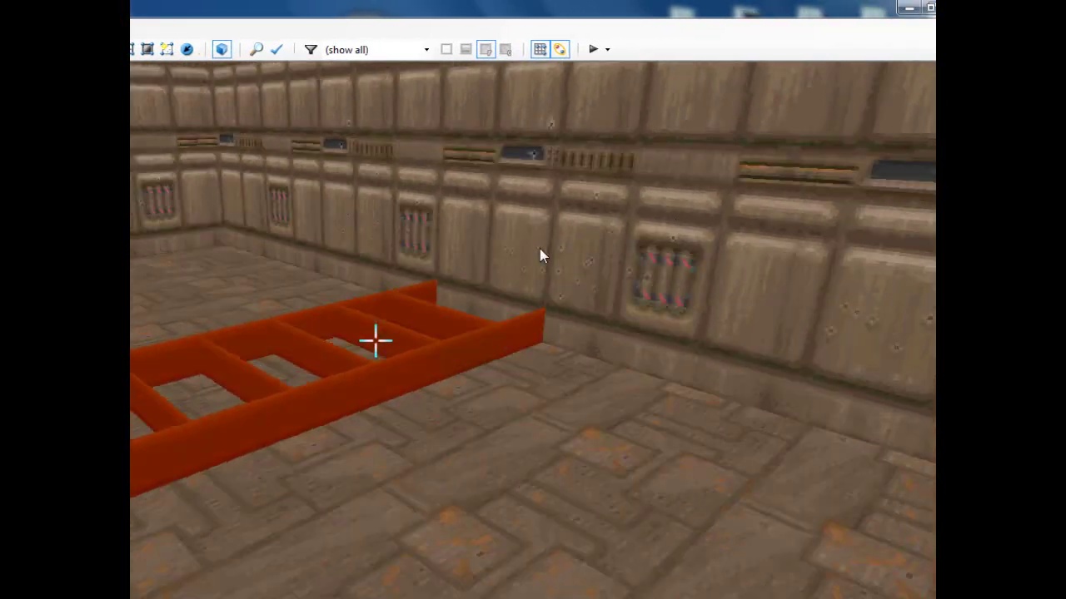
- Raise all selected STEPTOP middle textures from the pit floor to the height of the bridge things near the ledge tops
{"action": "key", "text": "d"}
{"action": "key", "text": "e"}
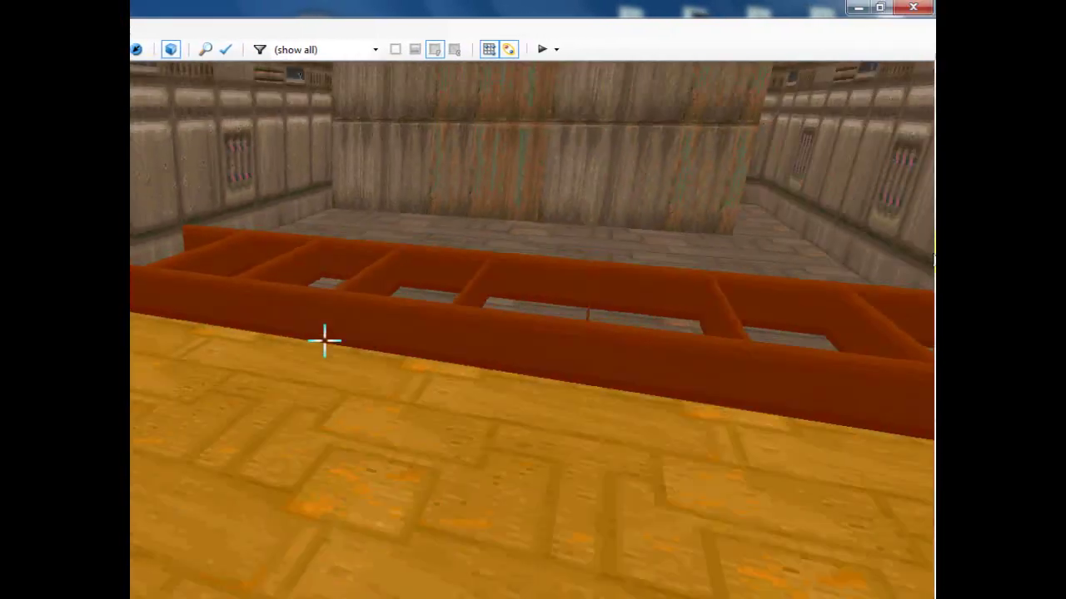
{"action": "key", "text": "d"}
{"action": "key", "text": "e"}
{"action": "key", "text": "d"}
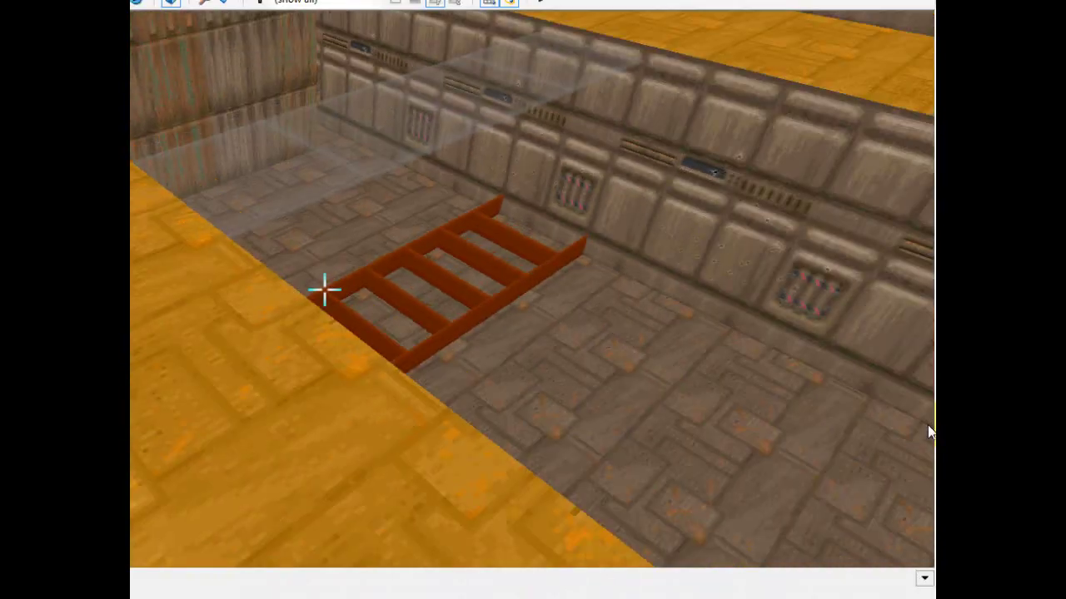
{"action": "key", "text": "e"}
{"action": "key", "text": "d"}
{"action": "key", "text": "e"}
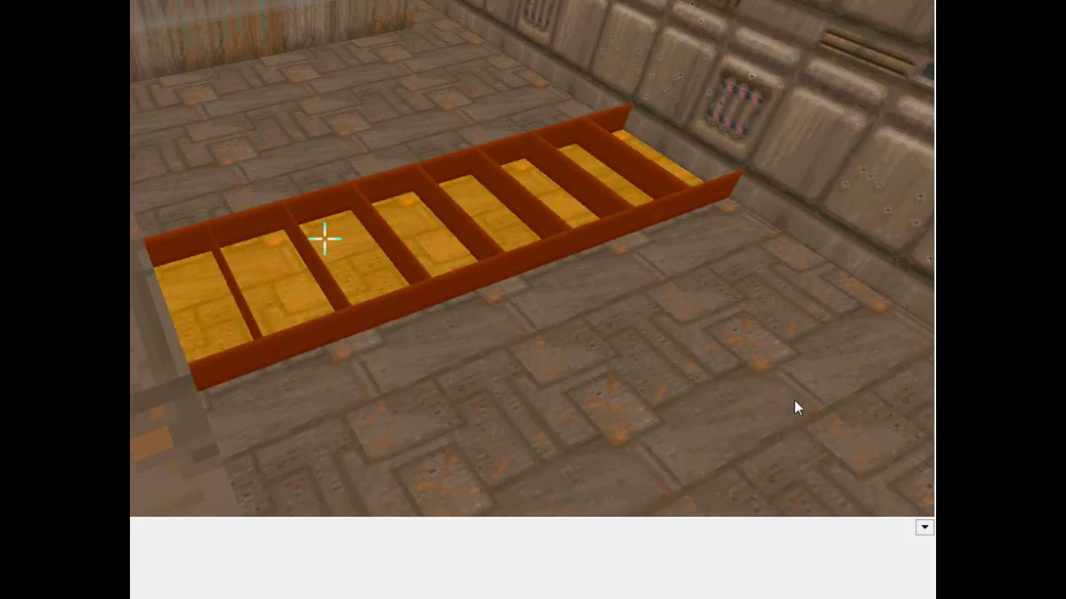
{"action": "key", "text": "Up"}
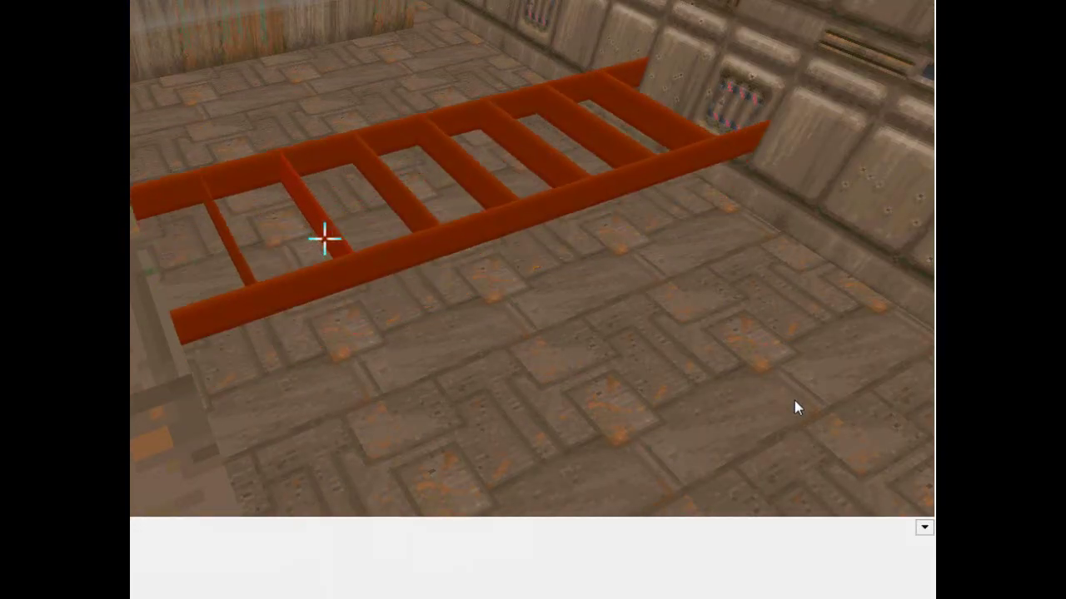
{"action": "key", "text": "Up"}
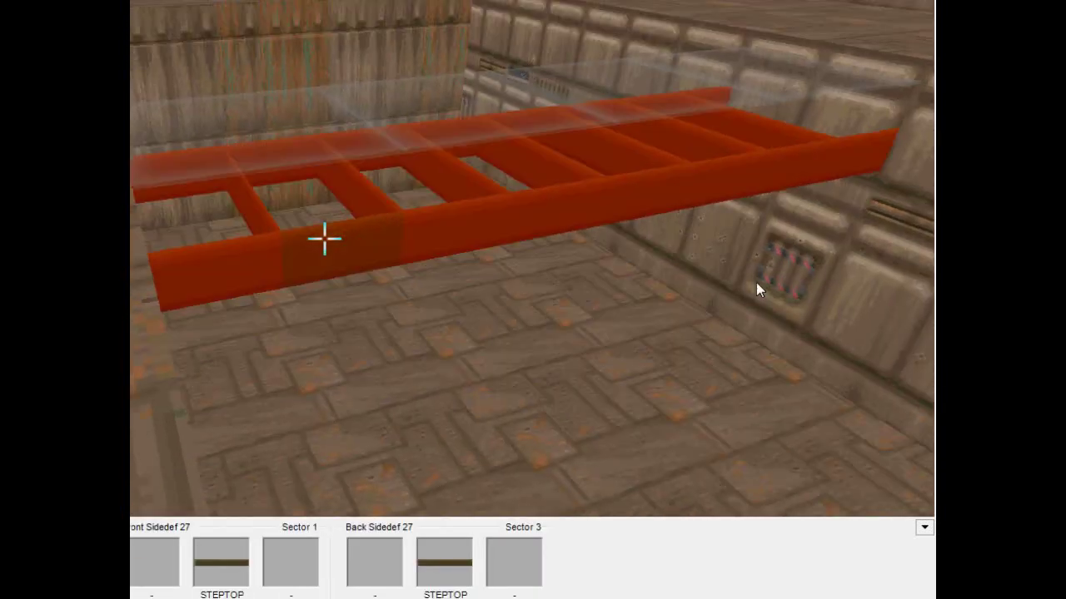
{"action": "key", "text": "Up"}
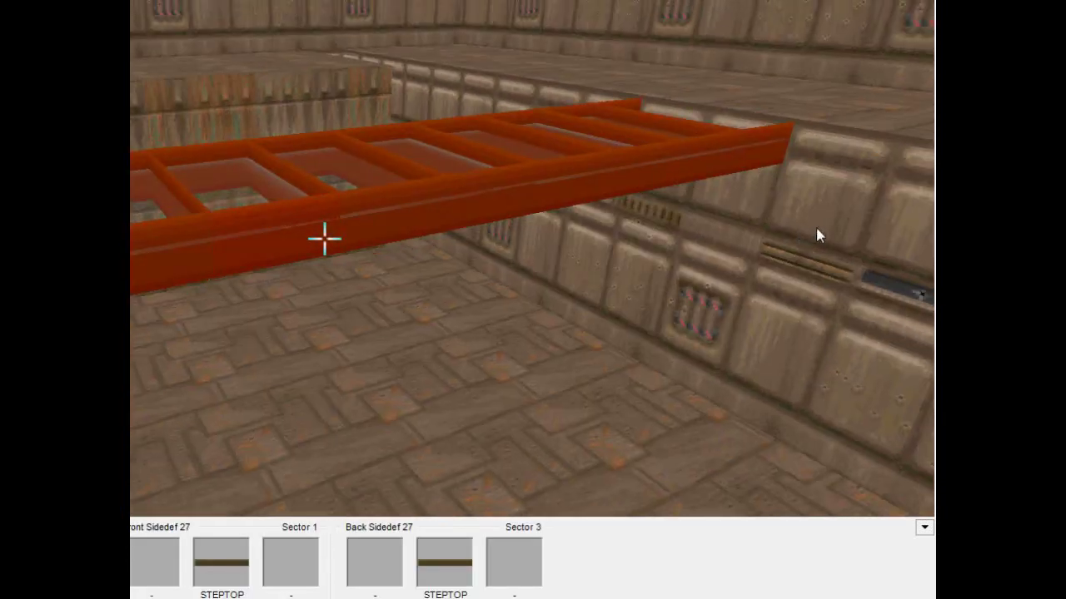
- Check the raised textures up close against the ledges and bridge things, and clear the selection
{"action": "key", "text": "e"}
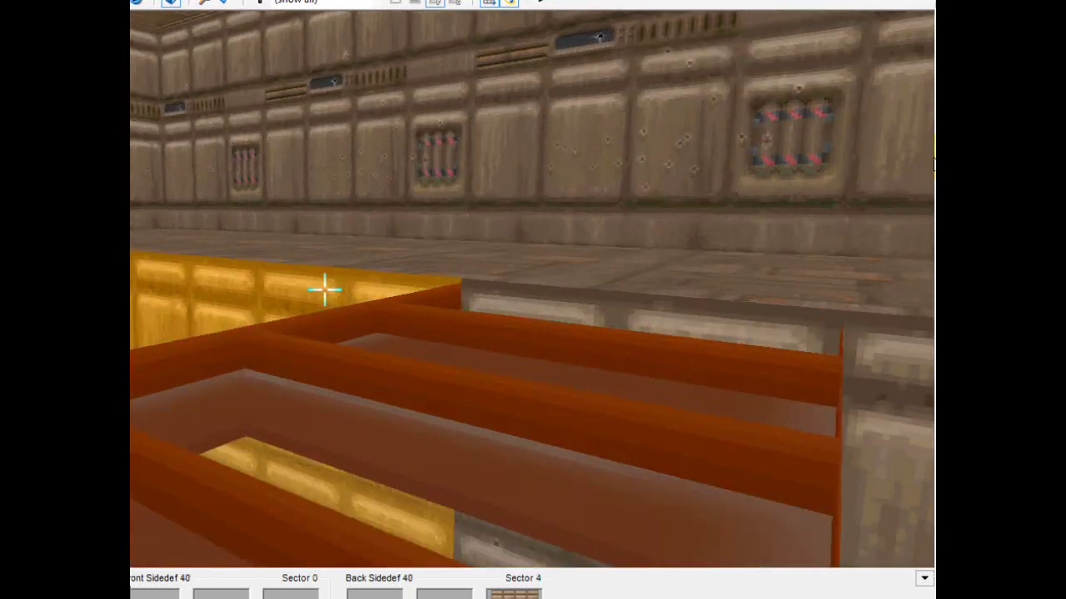
{"action": "key", "text": "d"}
{"action": "key", "text": "e"}
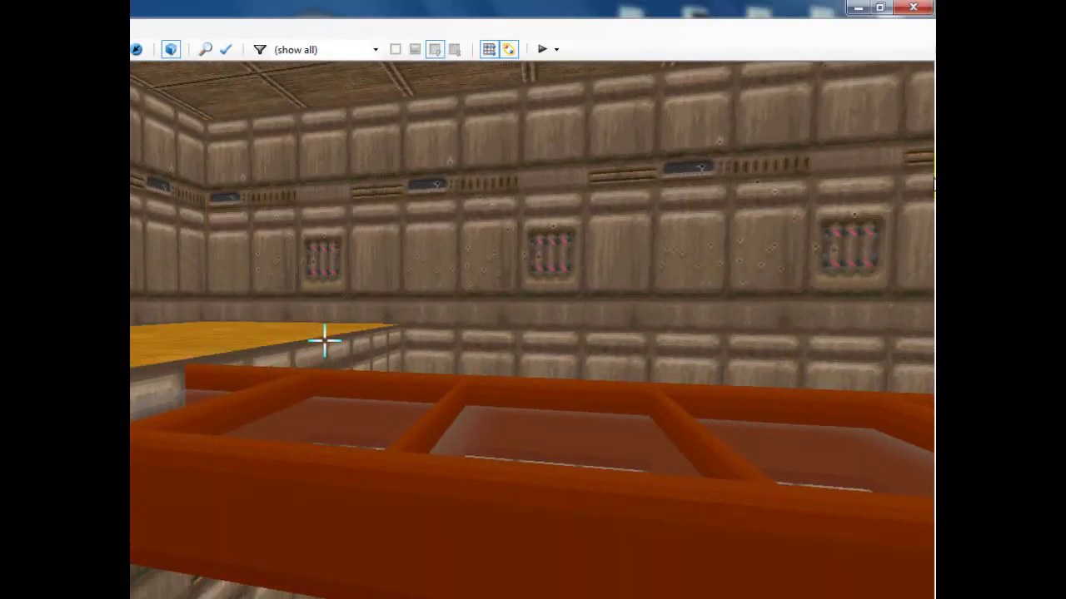
{"action": "key", "text": "s"}
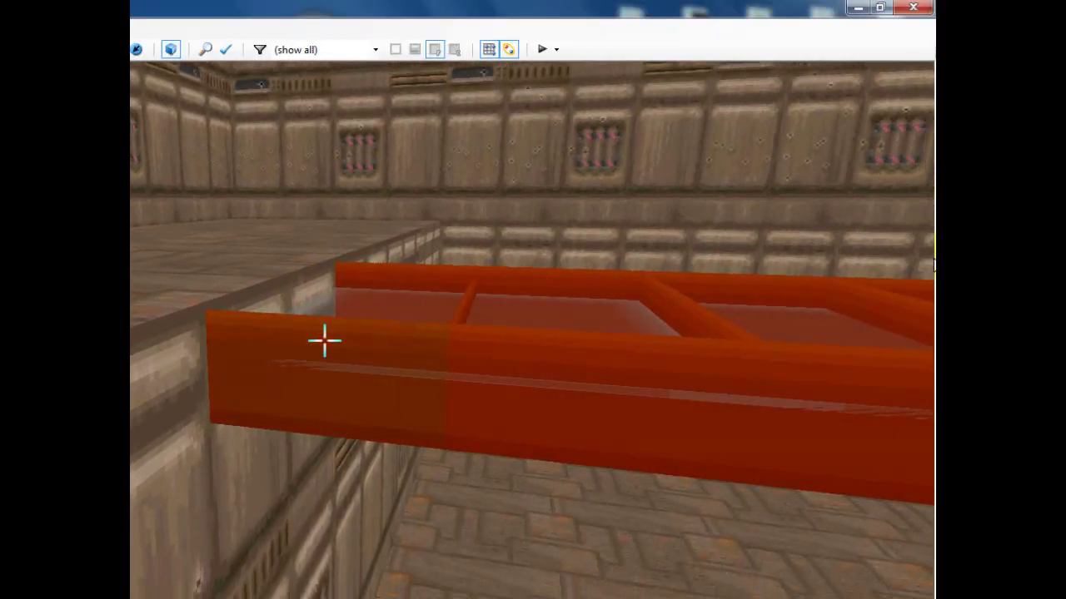
{"action": "key", "text": "w"}
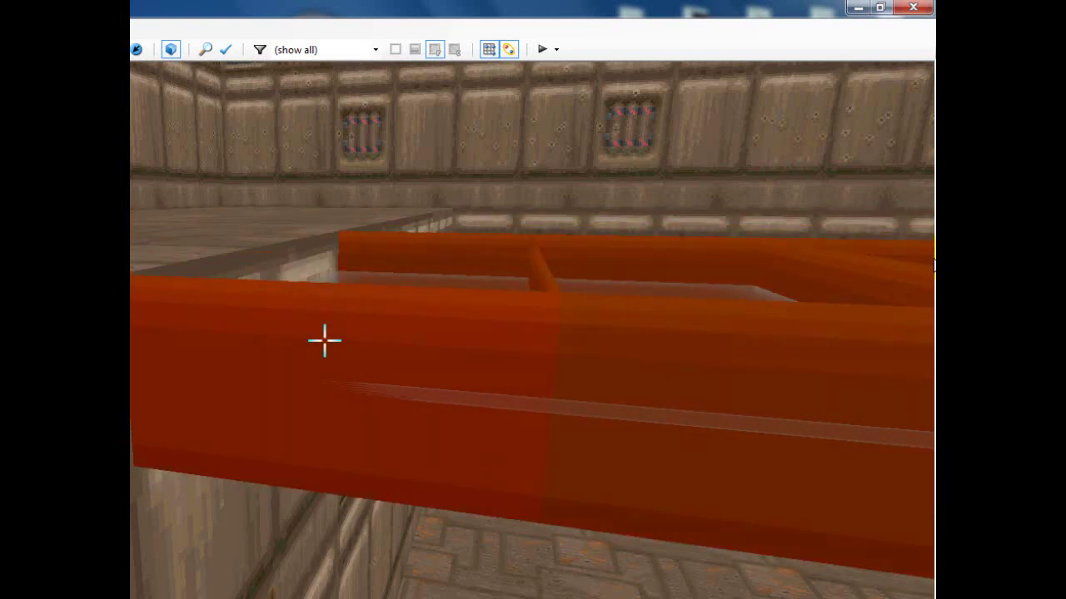
{"action": "key", "text": "d"}
{"action": "key", "text": "e"}
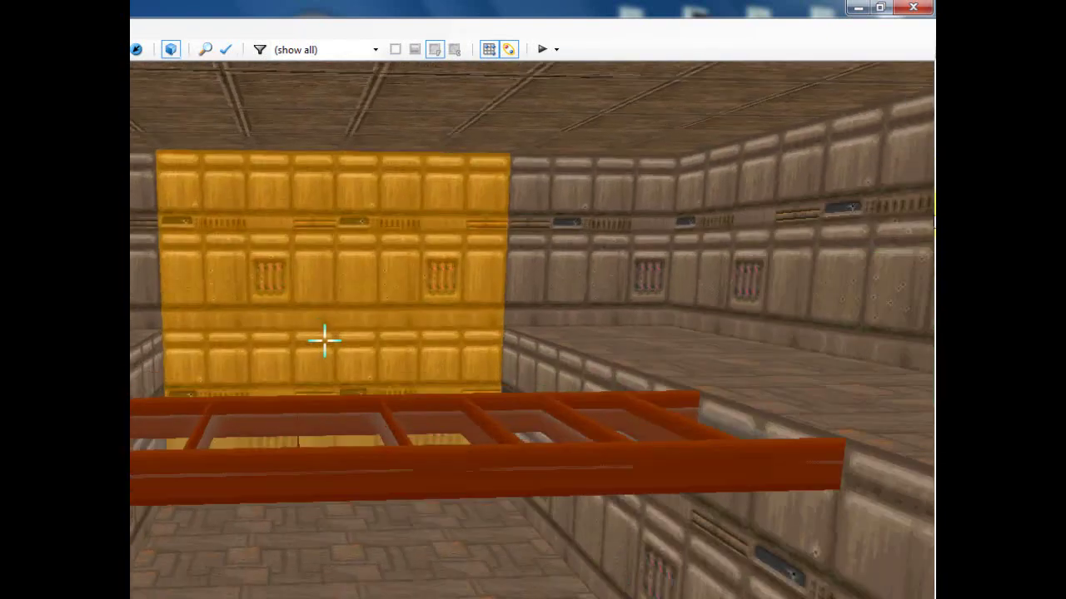
{"action": "key", "text": "c"}
- Look over the finished bridge across the pit from above and from the ledges
{"action": "key", "text": "d"}
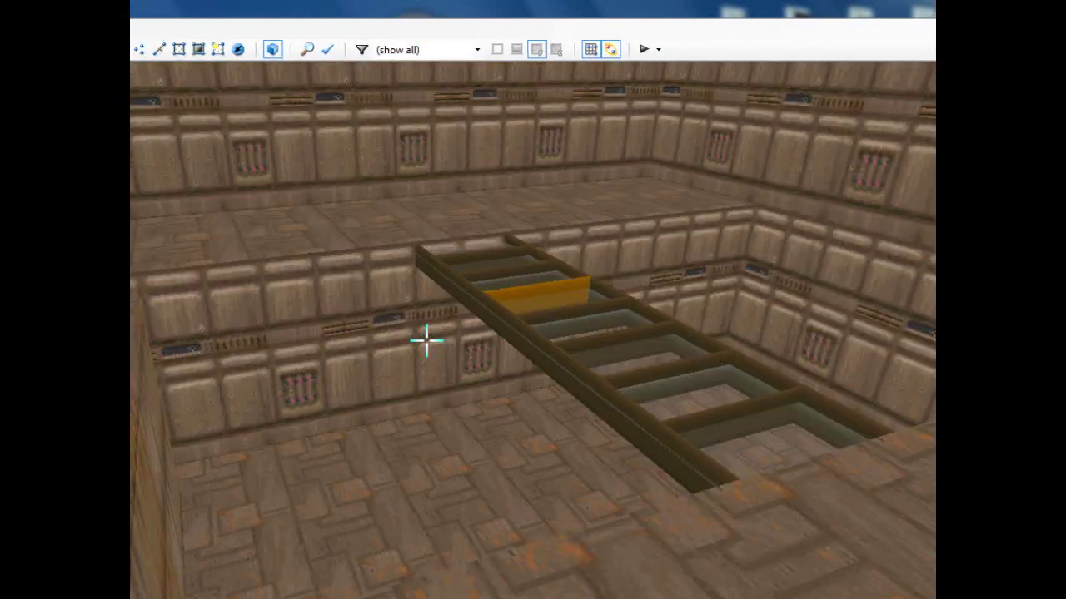
{"action": "key", "text": "f"}
{"action": "key", "text": "e"}
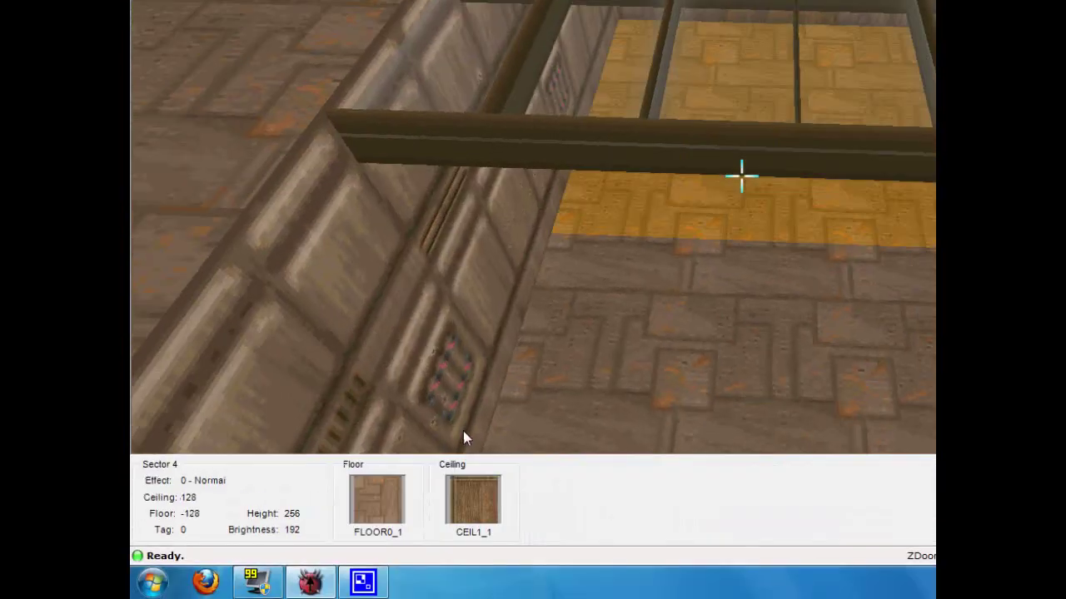
{"action": "key", "text": "d"}
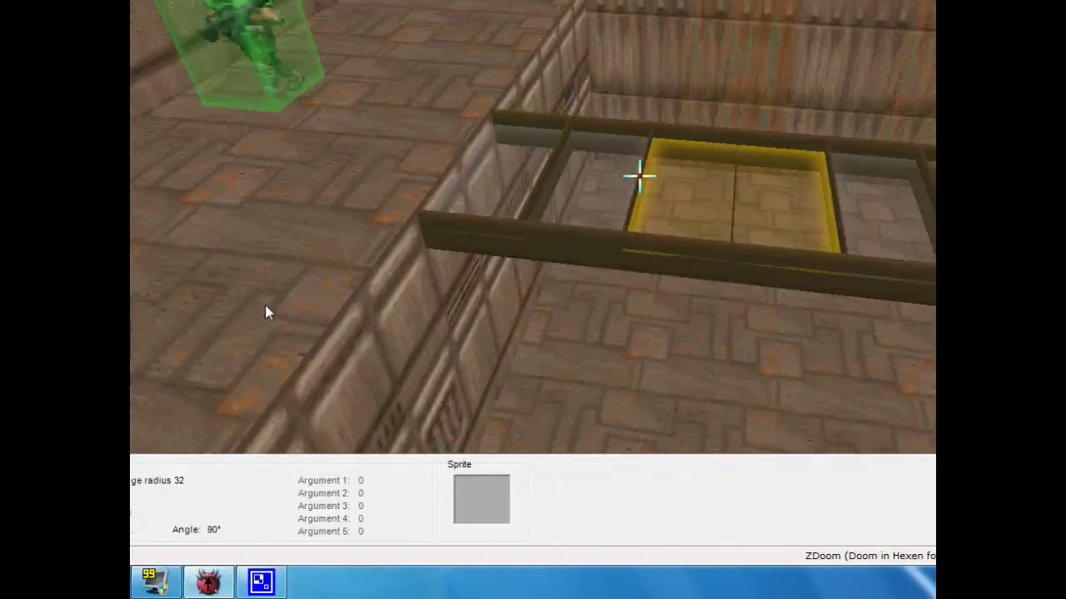
{"action": "key", "text": "d"}
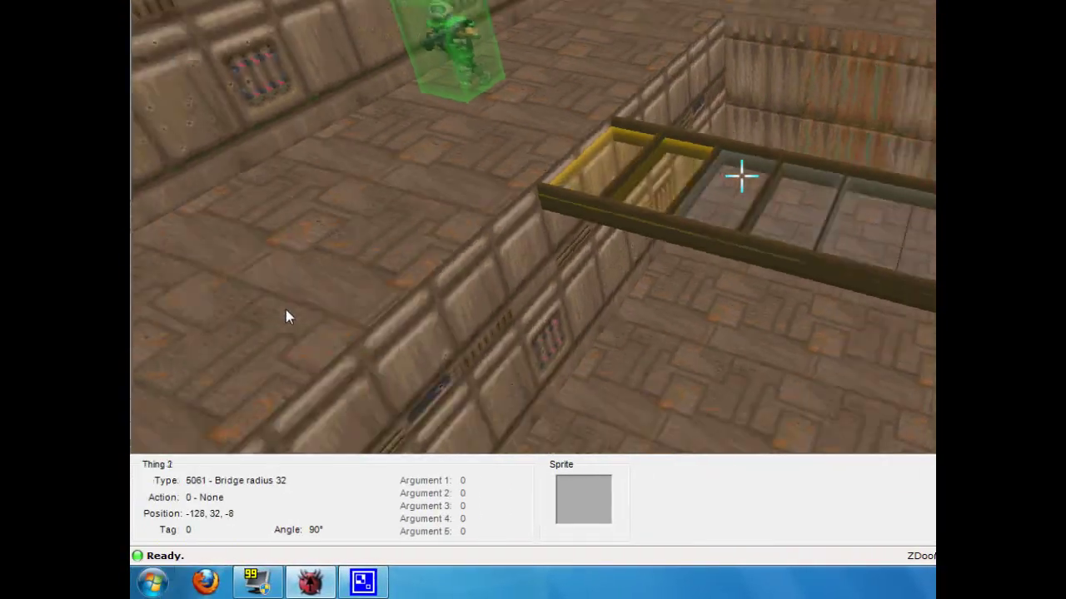
{"action": "key", "text": "e"}
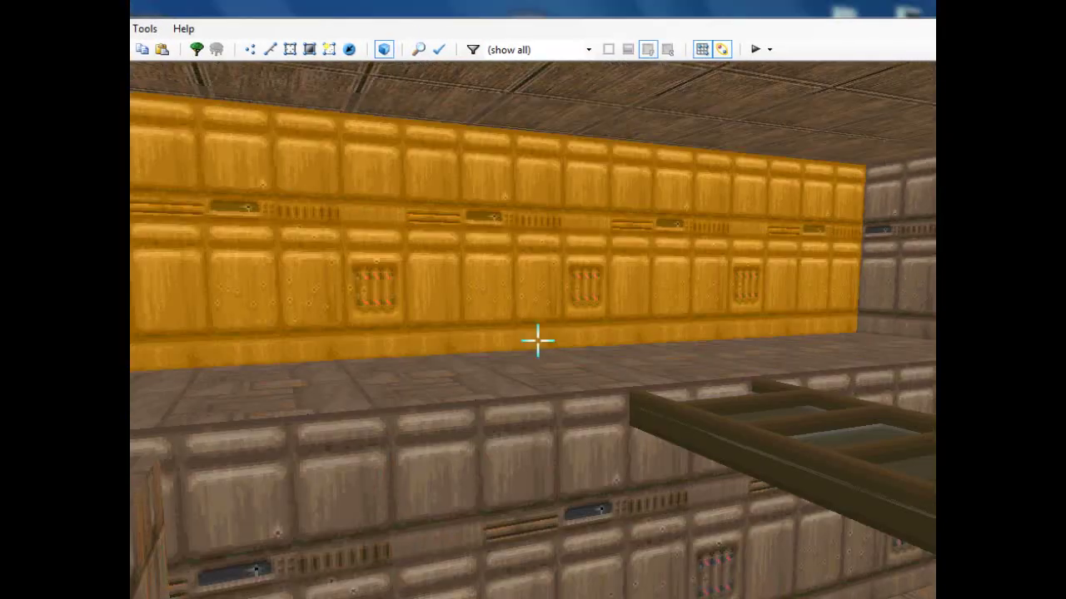